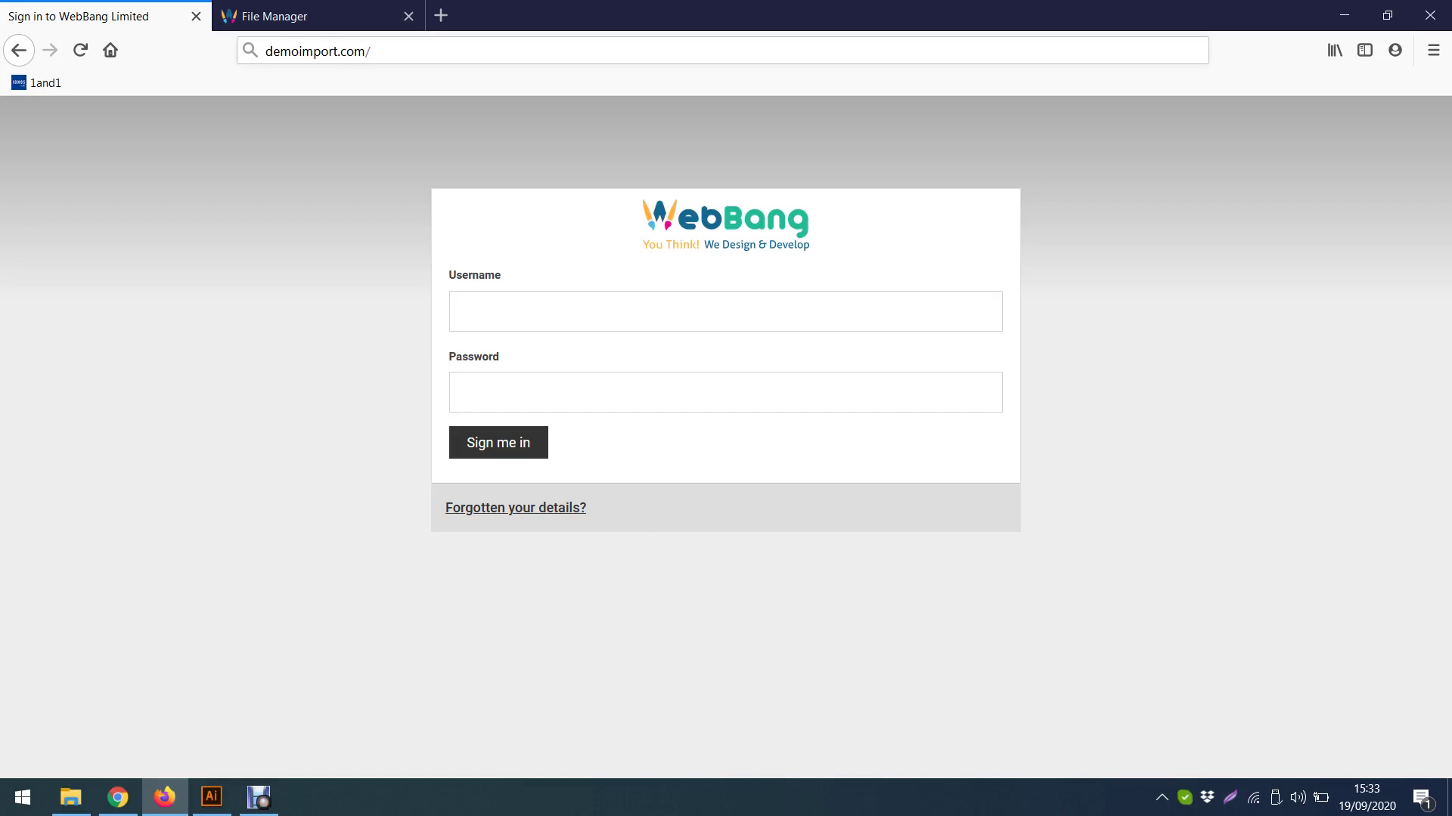
Open the hosting control panel's sign-in page at cp.demoimport.com.
left_click(368, 50)
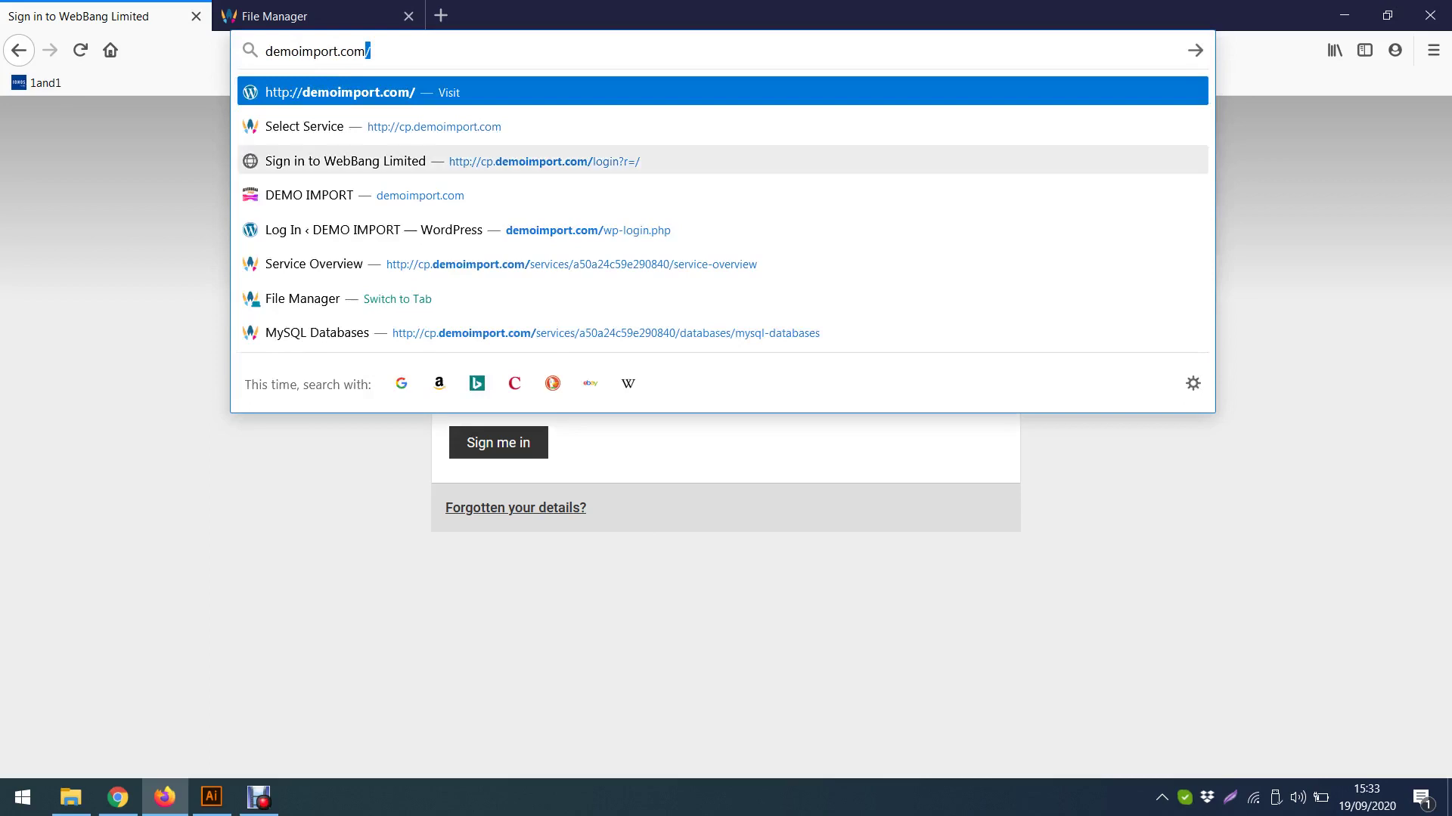
key("BackSpace")
key("Return")
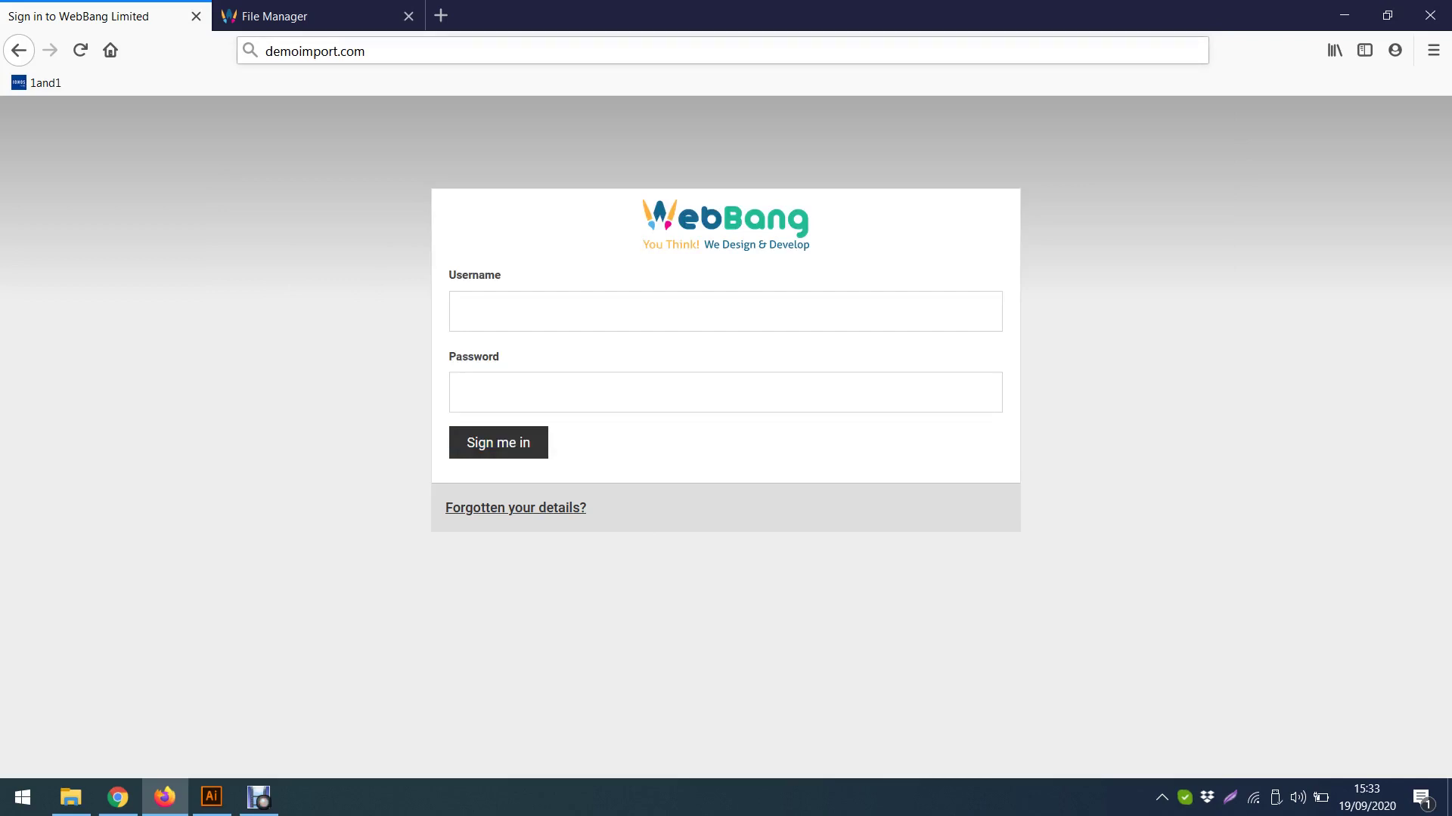
left_click_drag(264, 50, 365, 51)
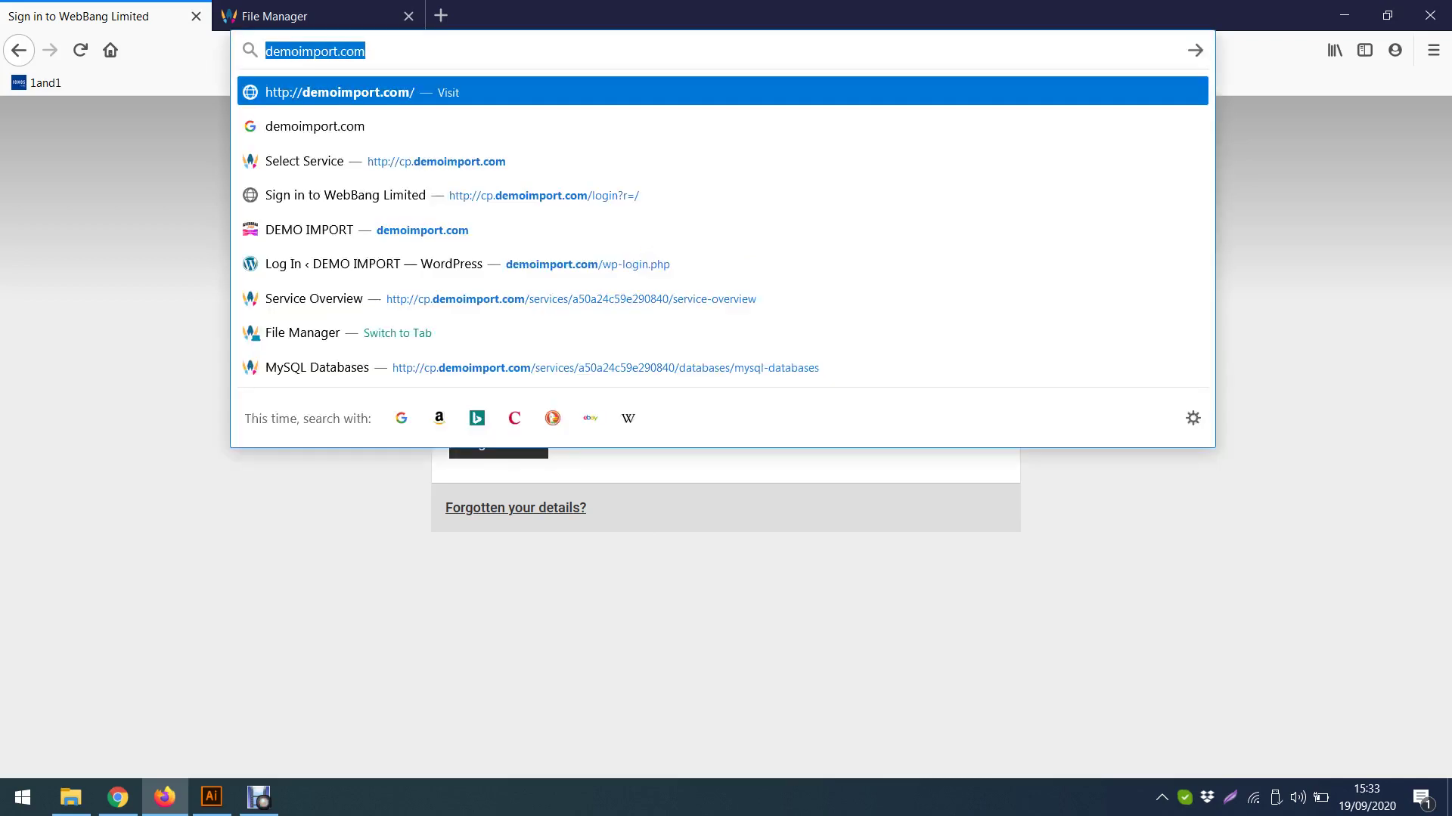
key("Return")
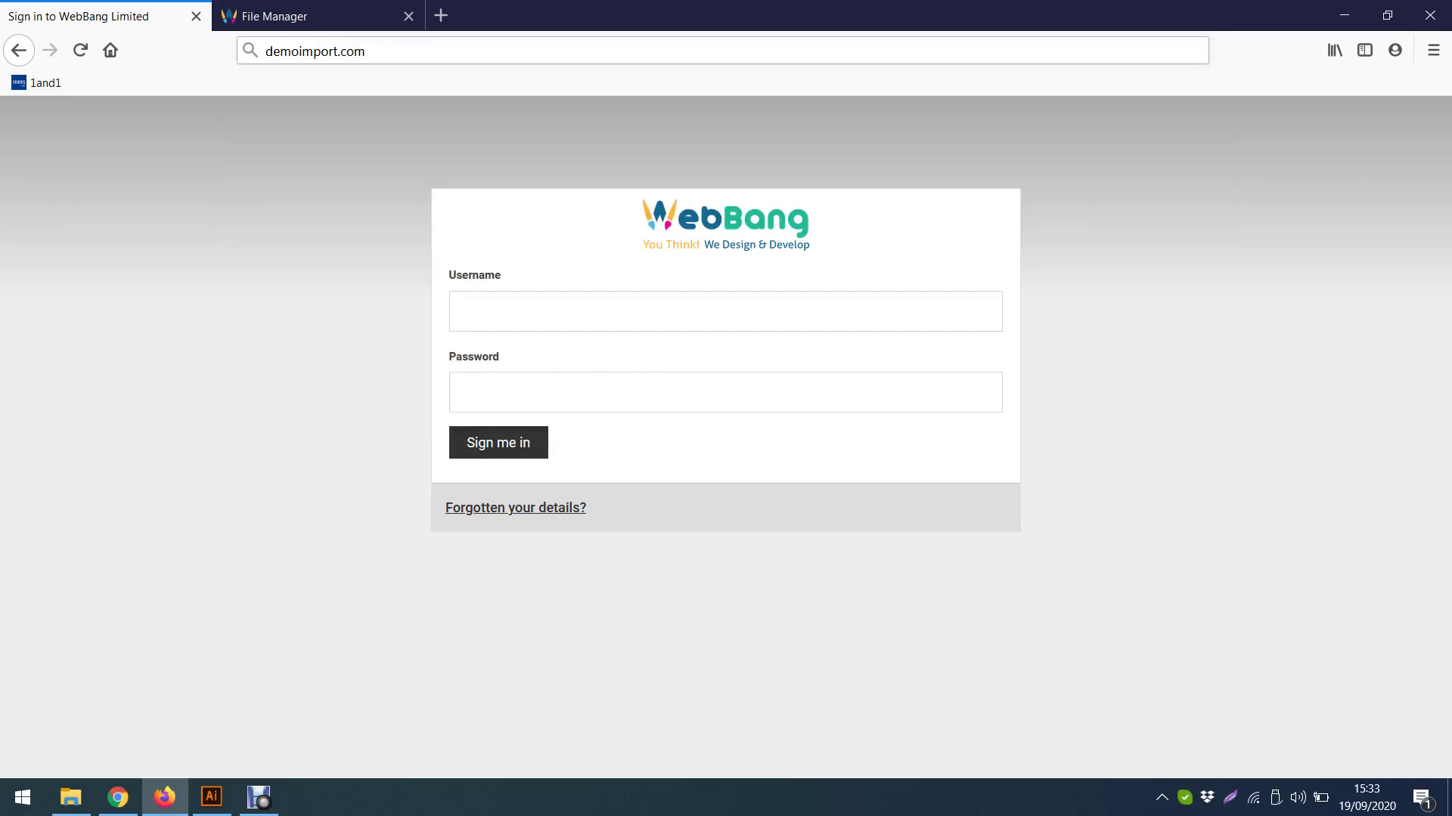
key("ctrl+l")
left_click(643, 245)
key("ctrl+l")
left_click(643, 245)
left_click(268, 50)
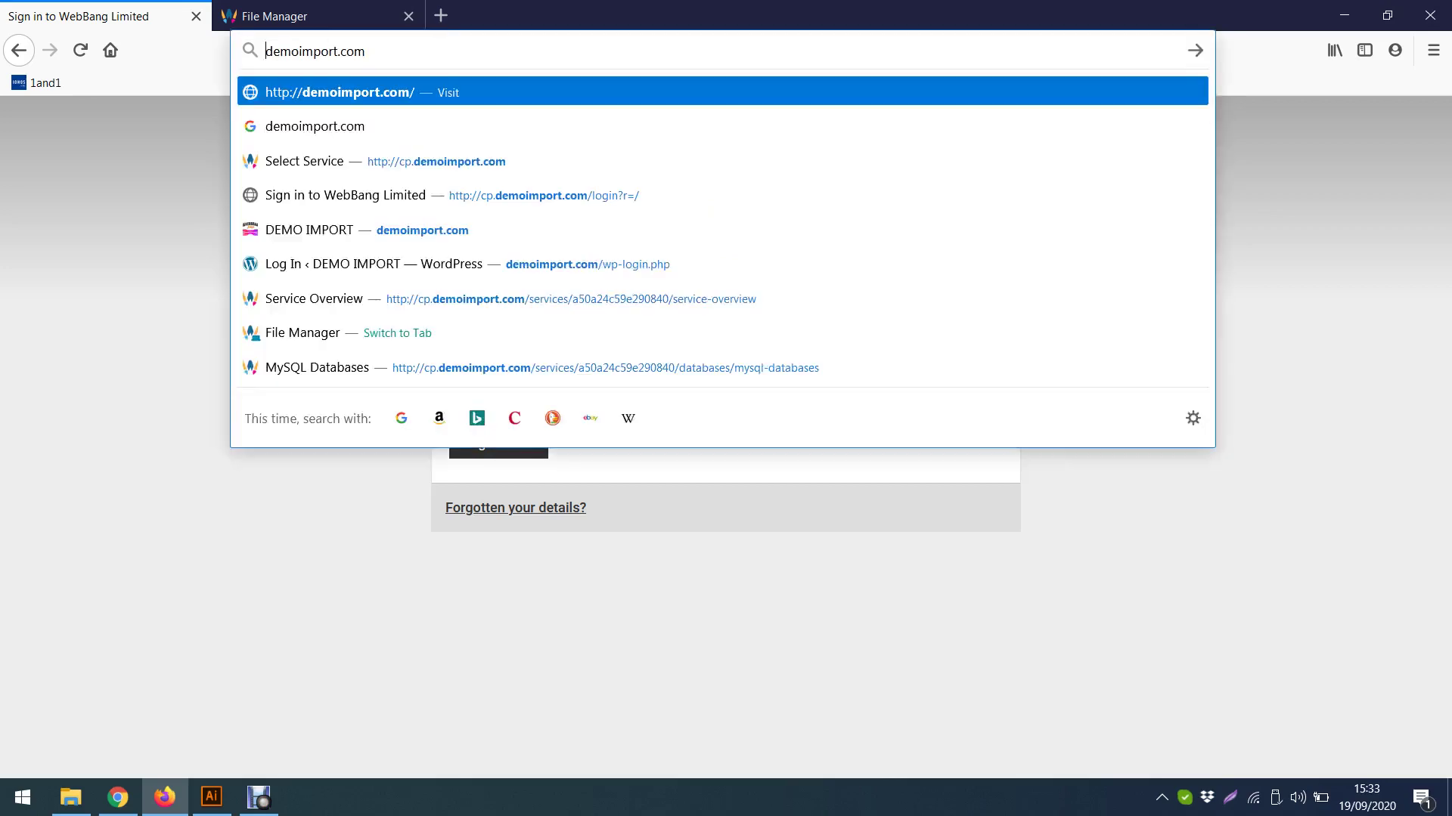
left_click(268, 50)
type("cp.")
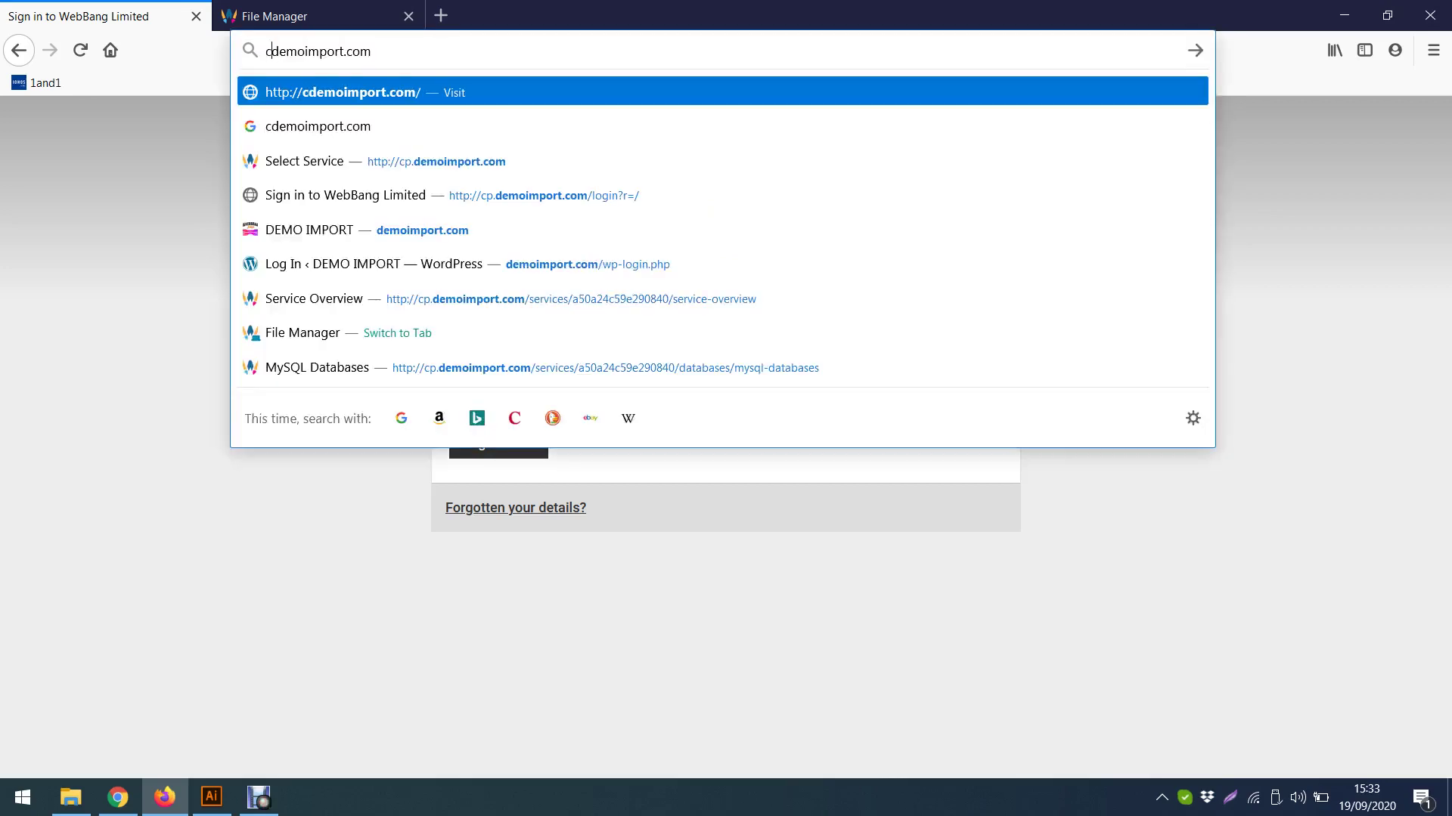
key("Return")
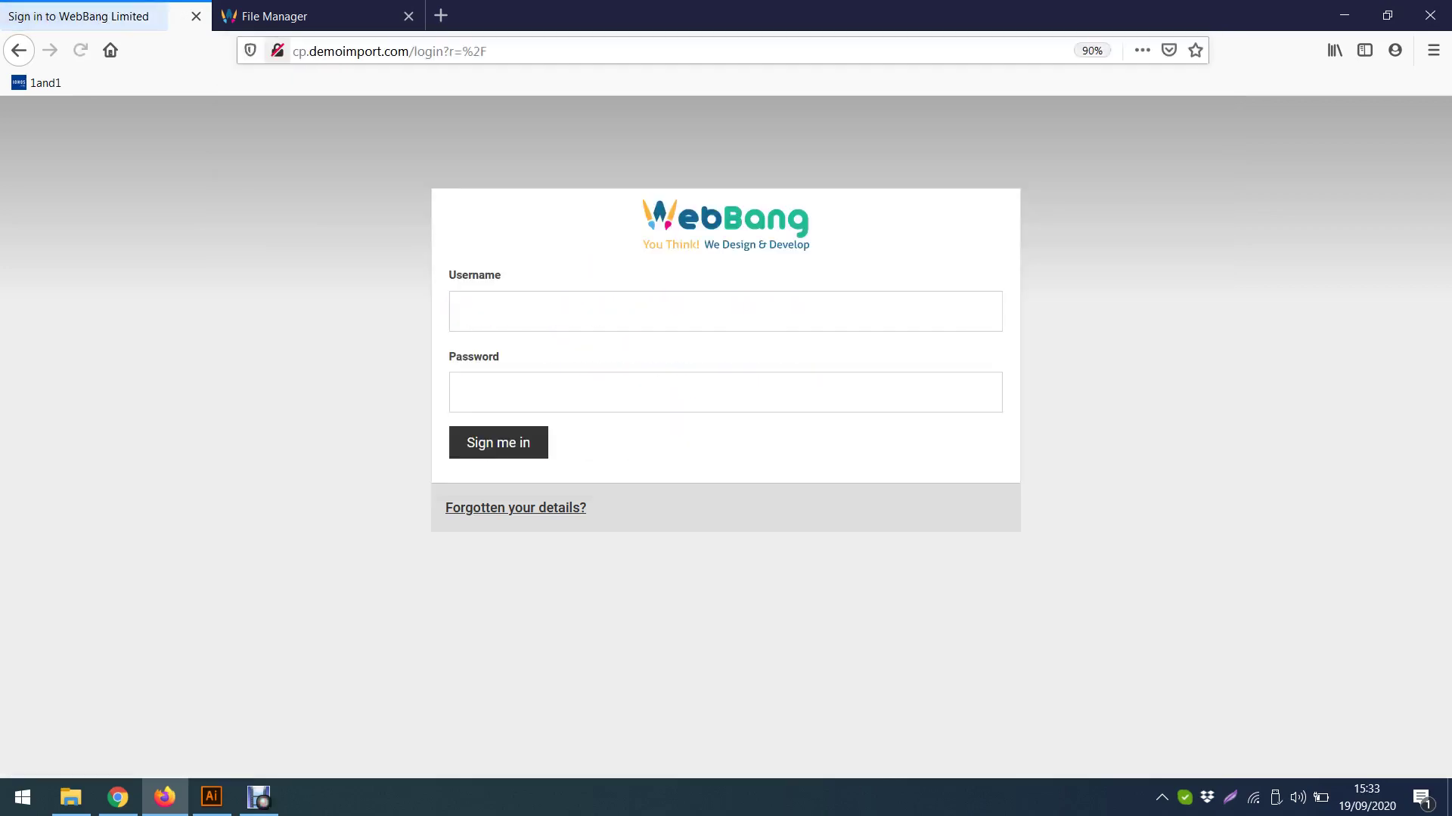
Sign in to the control panel with this site's saved login, filling in the username e-mail and the account password.
left_click(988, 325)
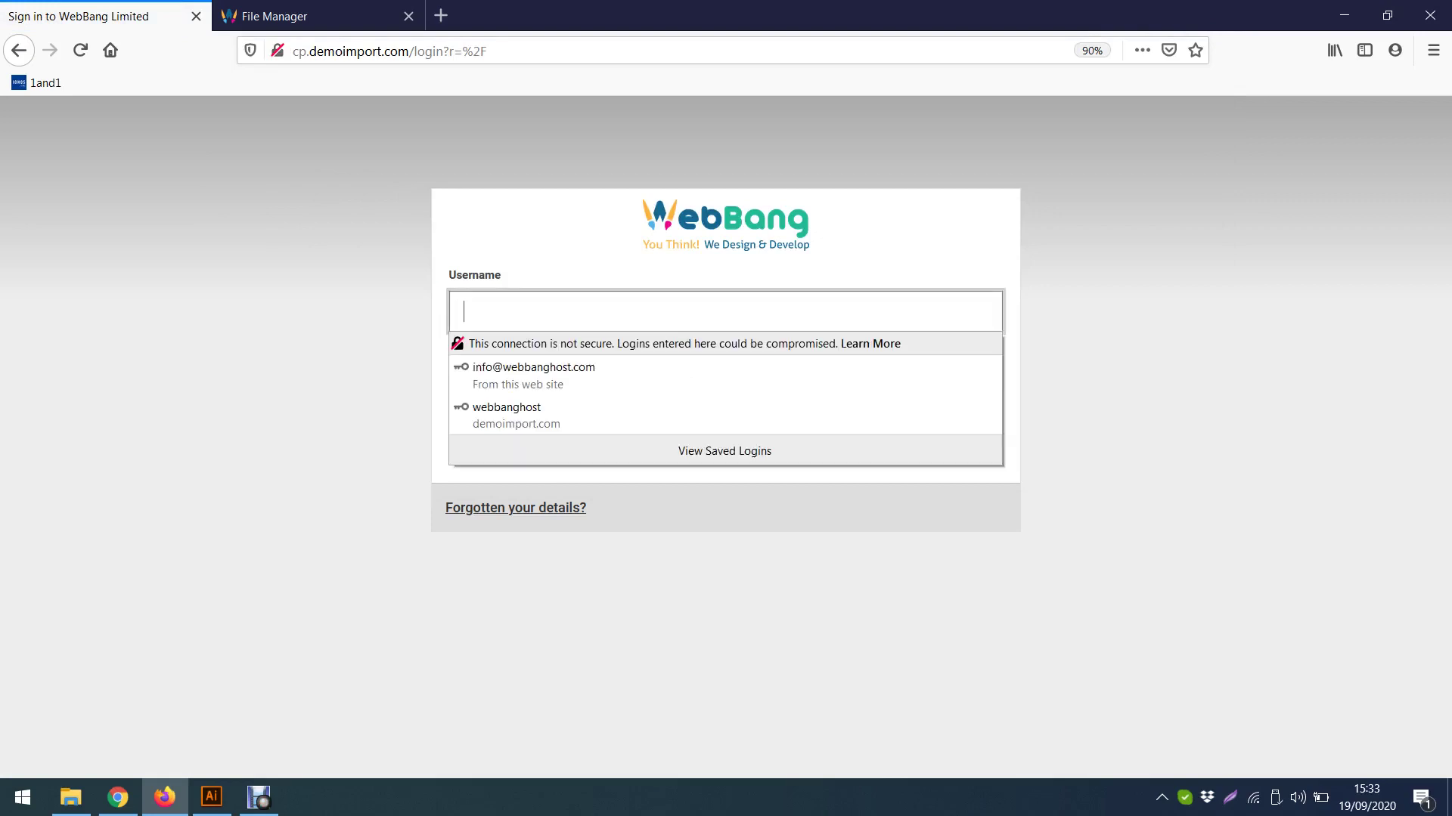
key("Escape")
left_click(989, 326)
key("Down")
key("Return")
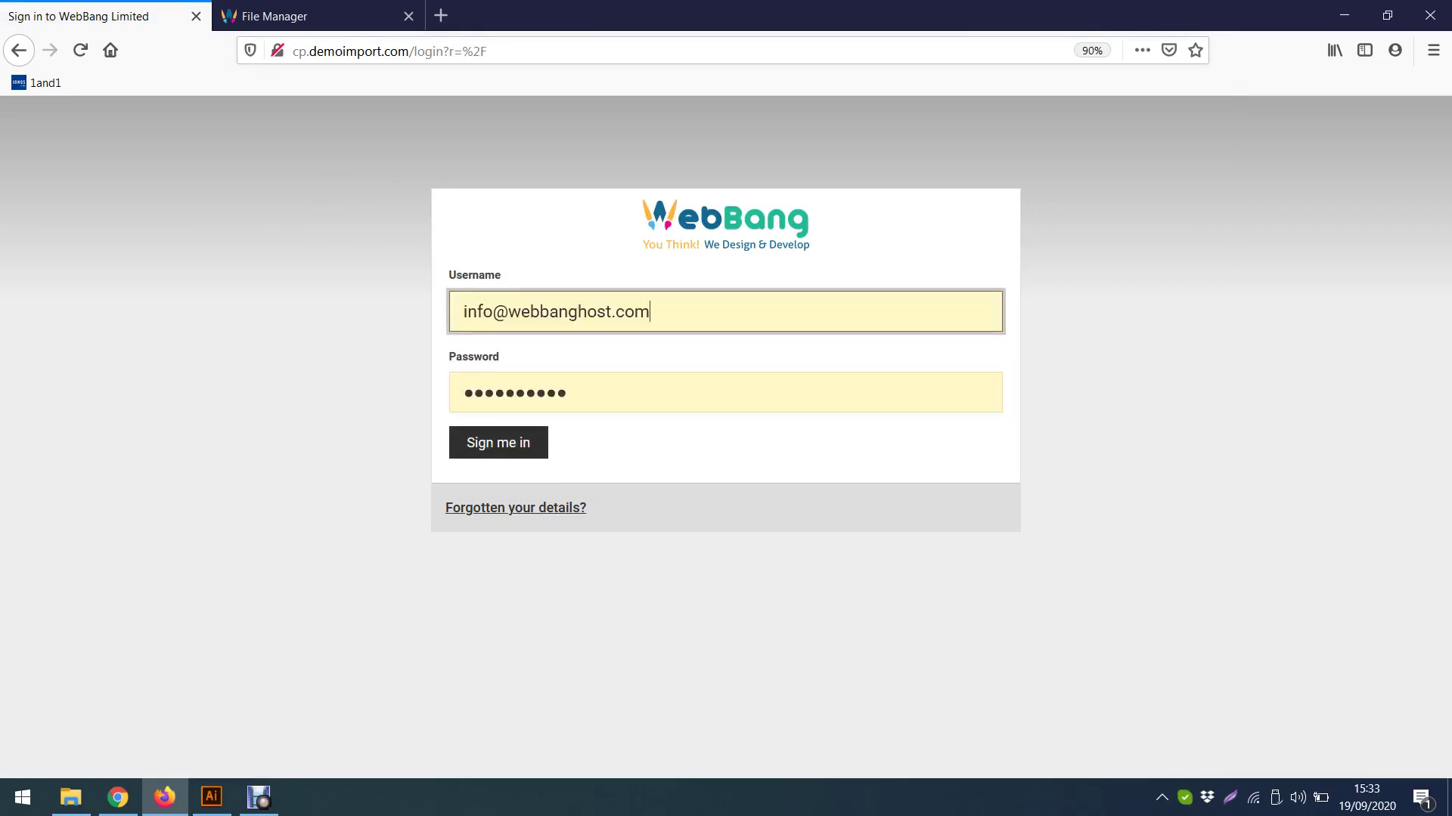
key("Return")
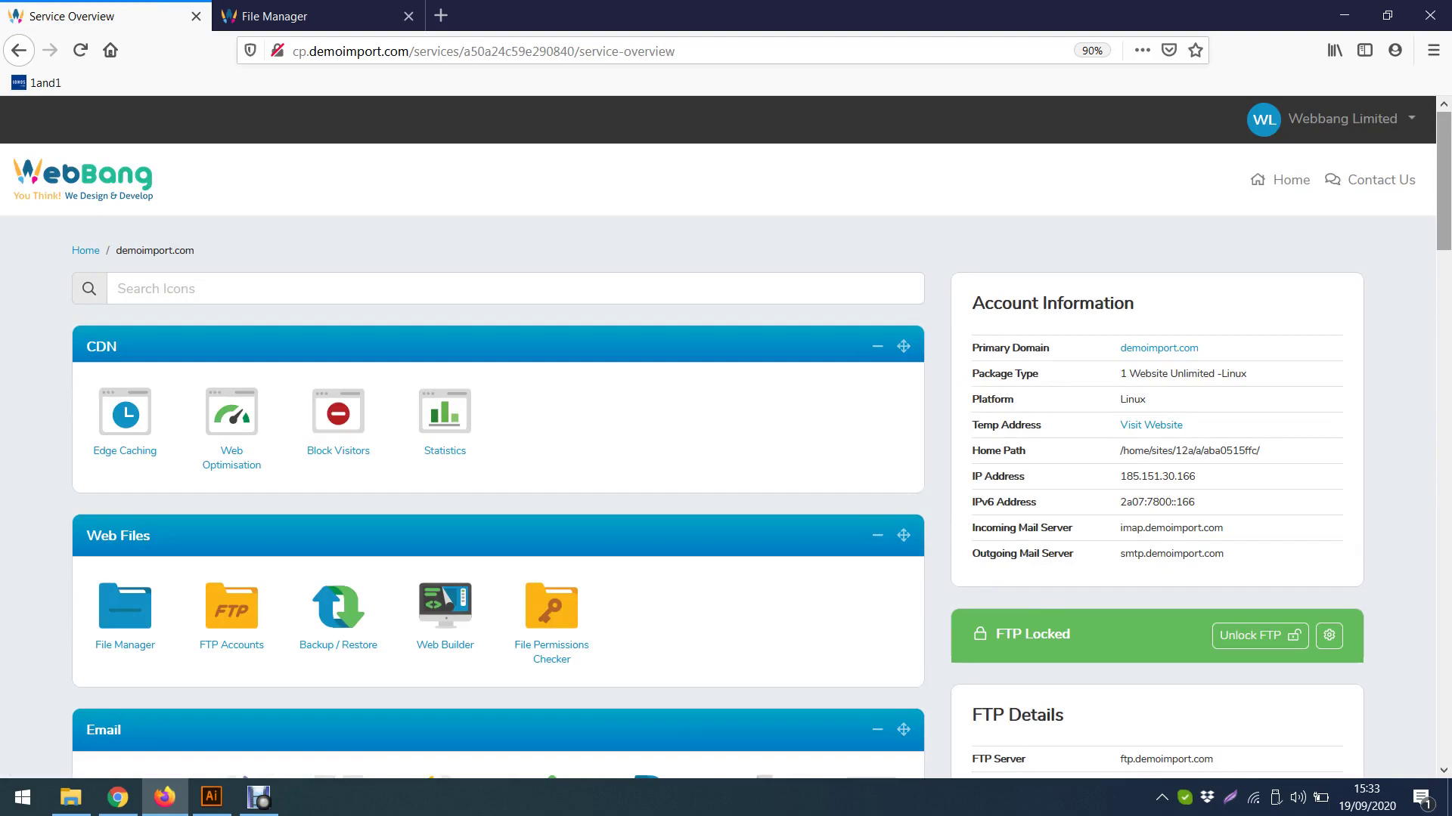
Look through the service overview's tool sections, from CDN and Web Files down to One-Click Installs.
scroll(726, 454, "down", 10)
scroll(726, 454, "up", 8)
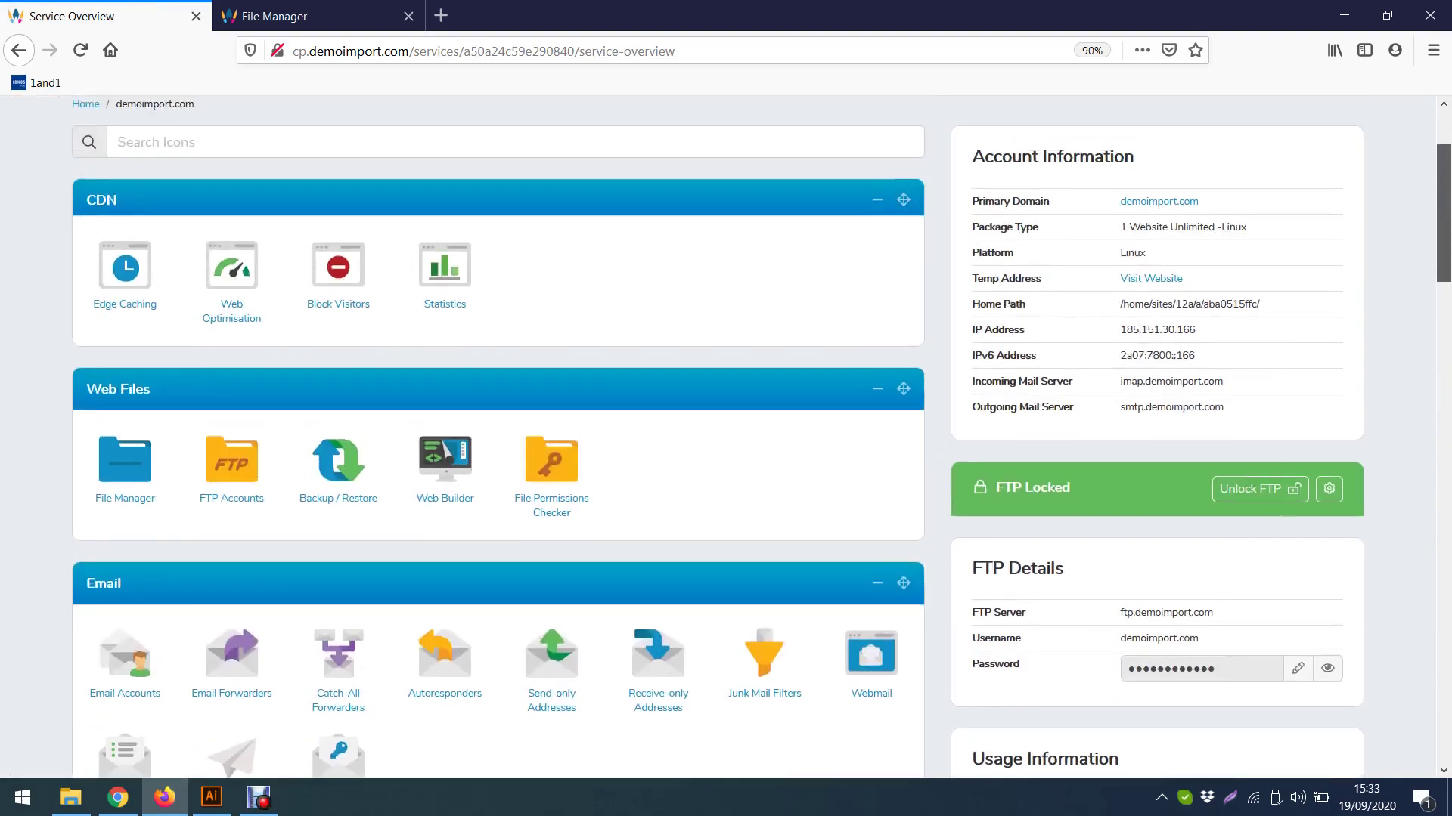
scroll(726, 438, "up", 4)
scroll(726, 438, "down", 4)
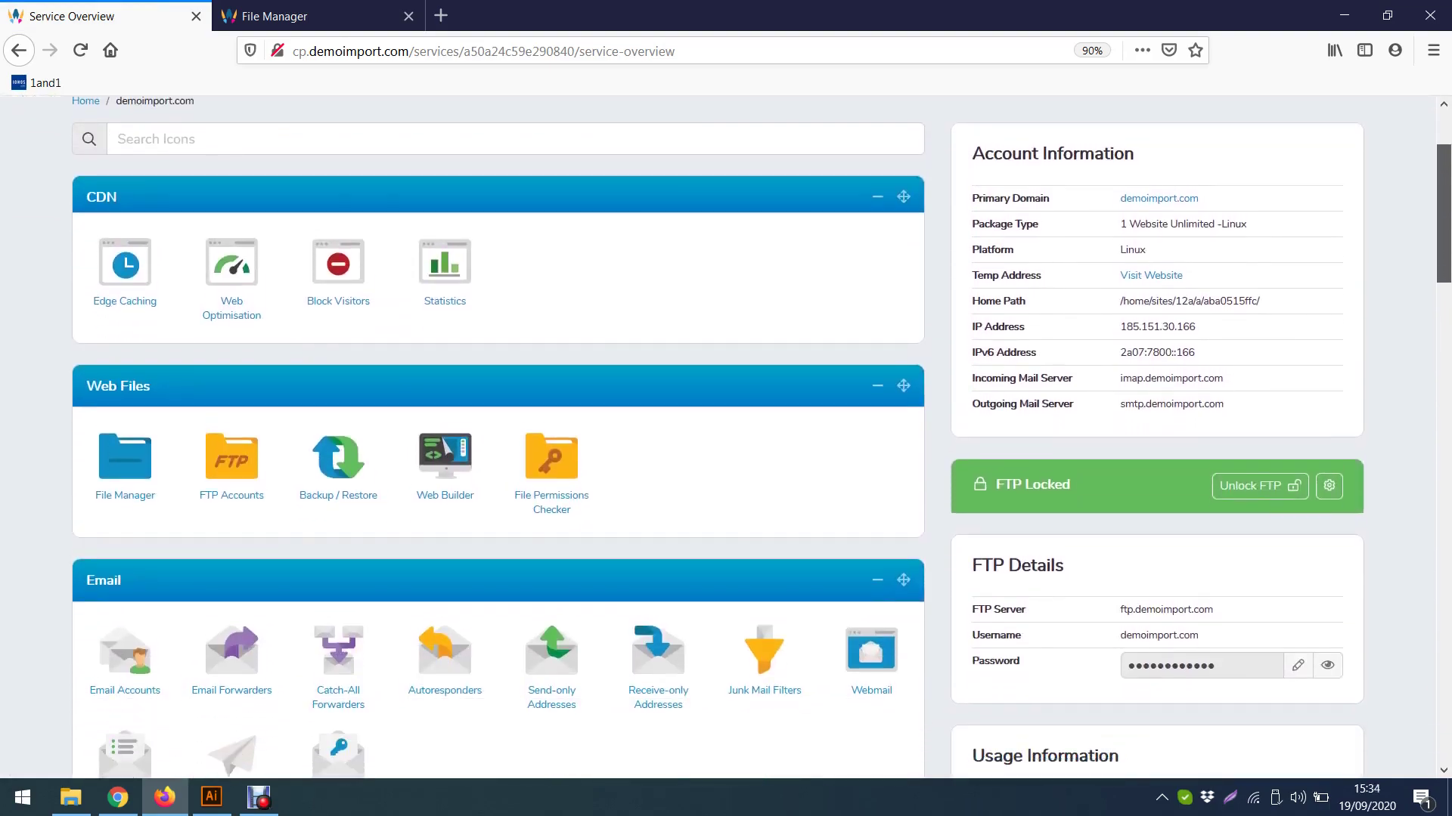
scroll(726, 438, "up", 3)
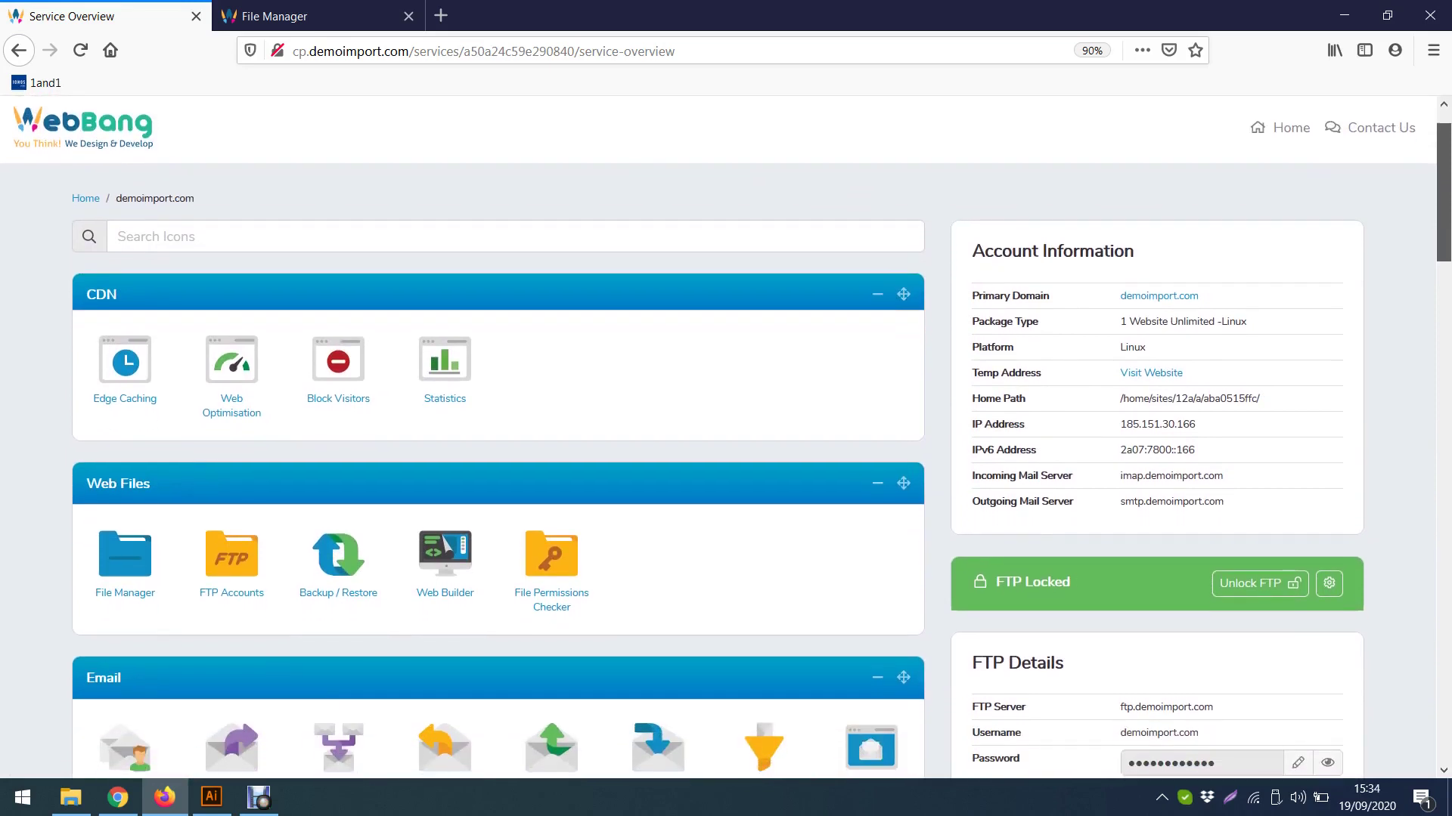
scroll(726, 438, "down", 3)
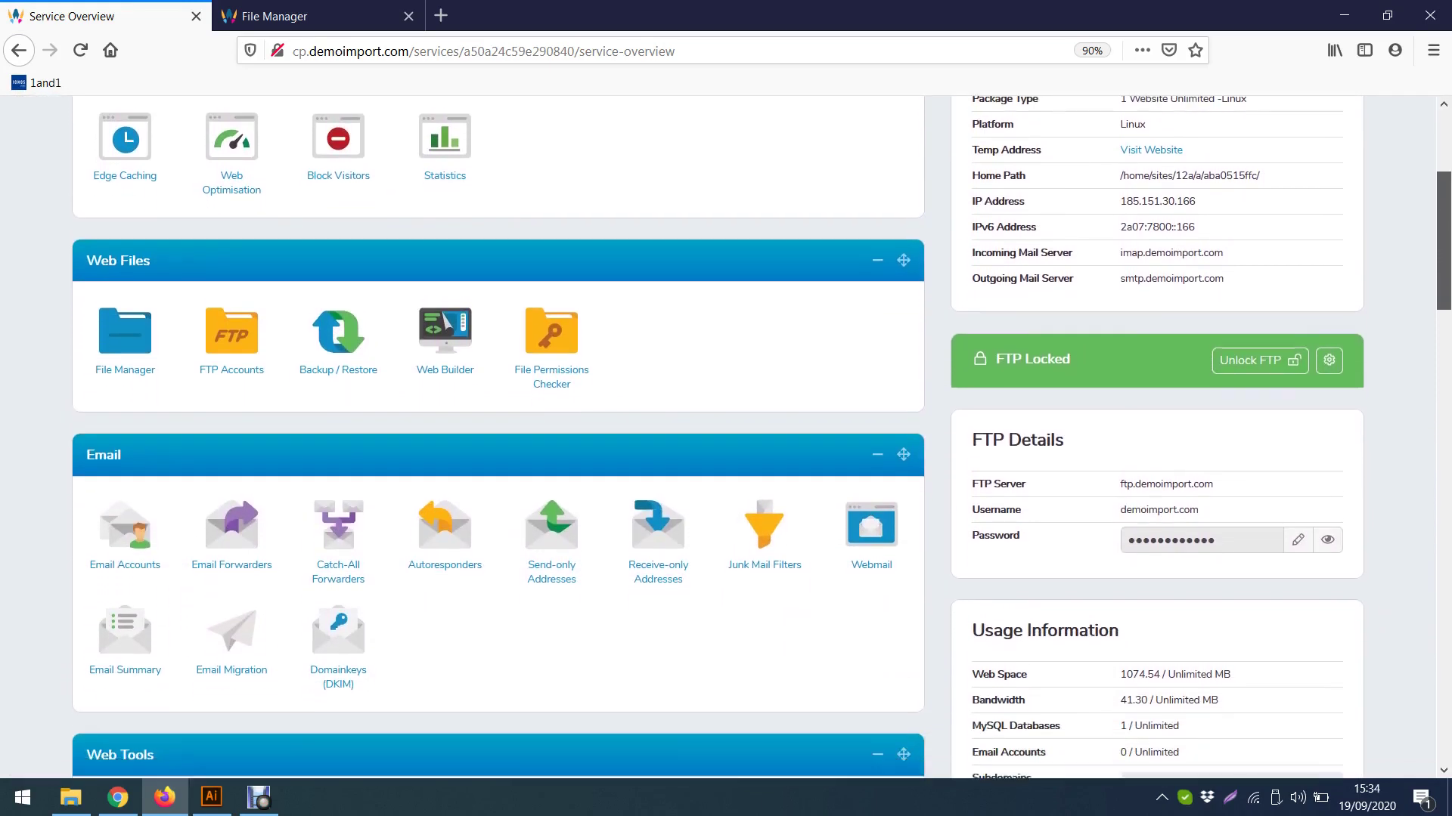
scroll(726, 438, "down", 2)
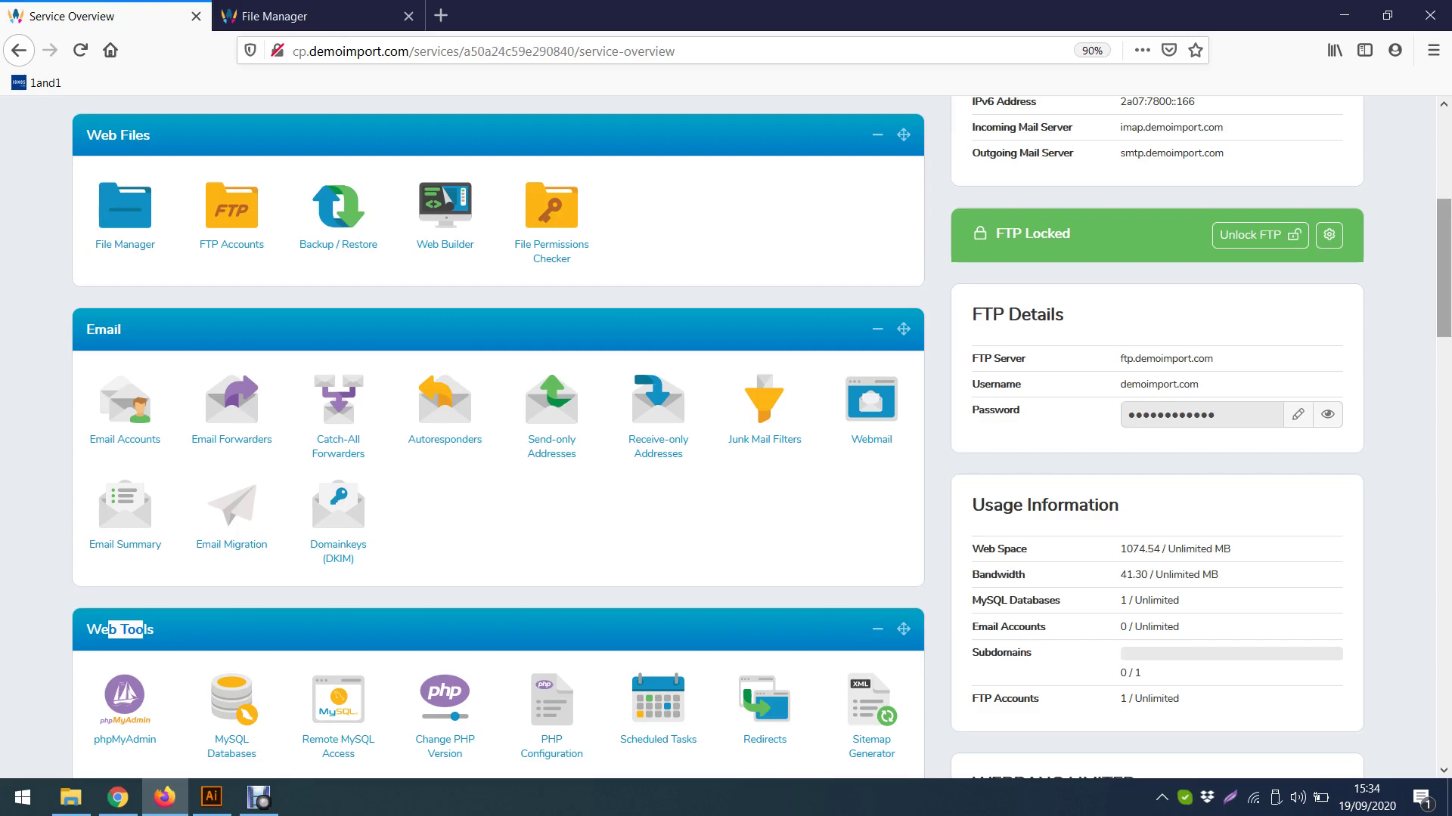
scroll(725, 439, "down", 5)
scroll(726, 439, "down", 10)
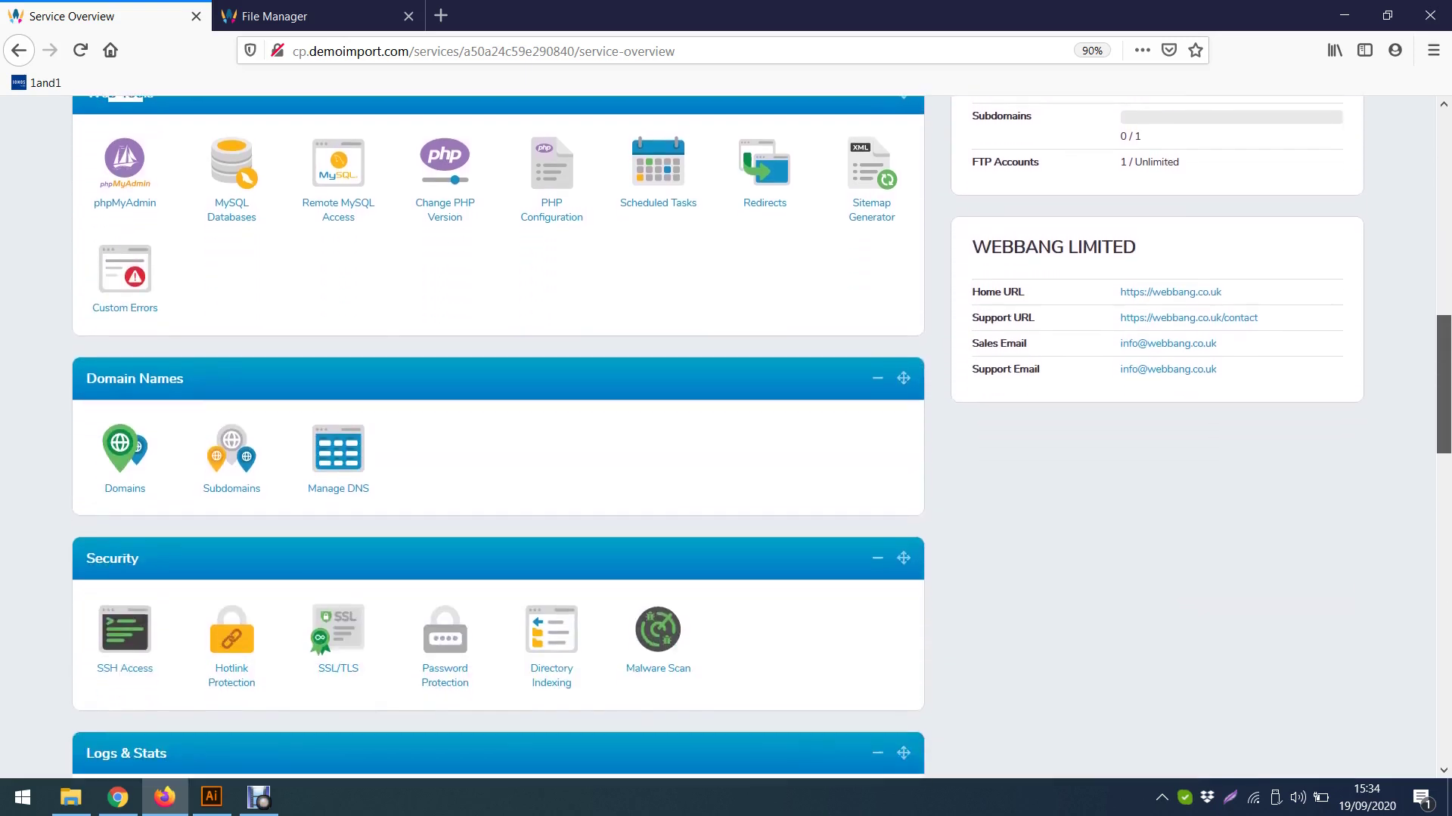
scroll(726, 439, "down", 10)
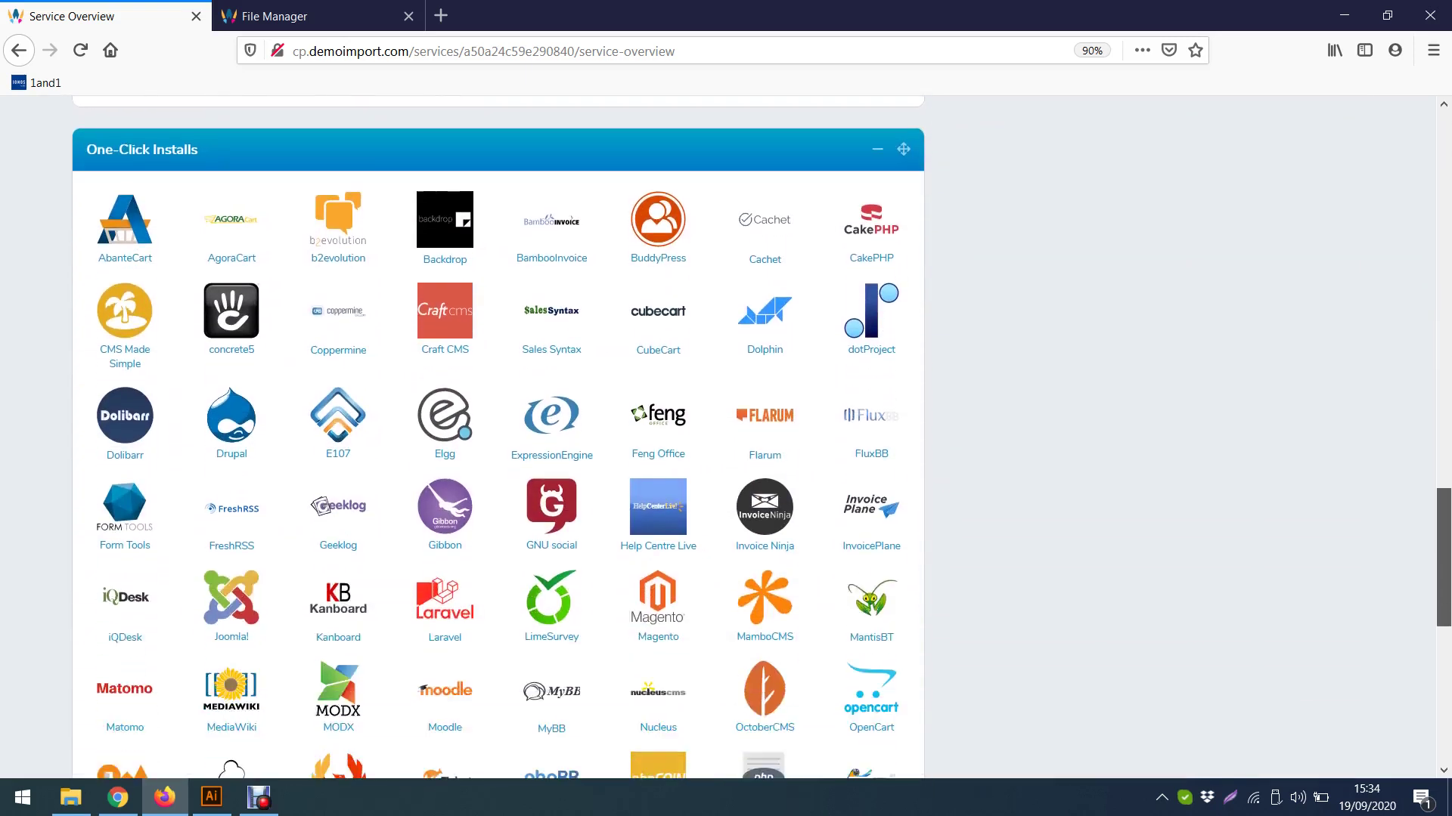
scroll(726, 439, "down", 2)
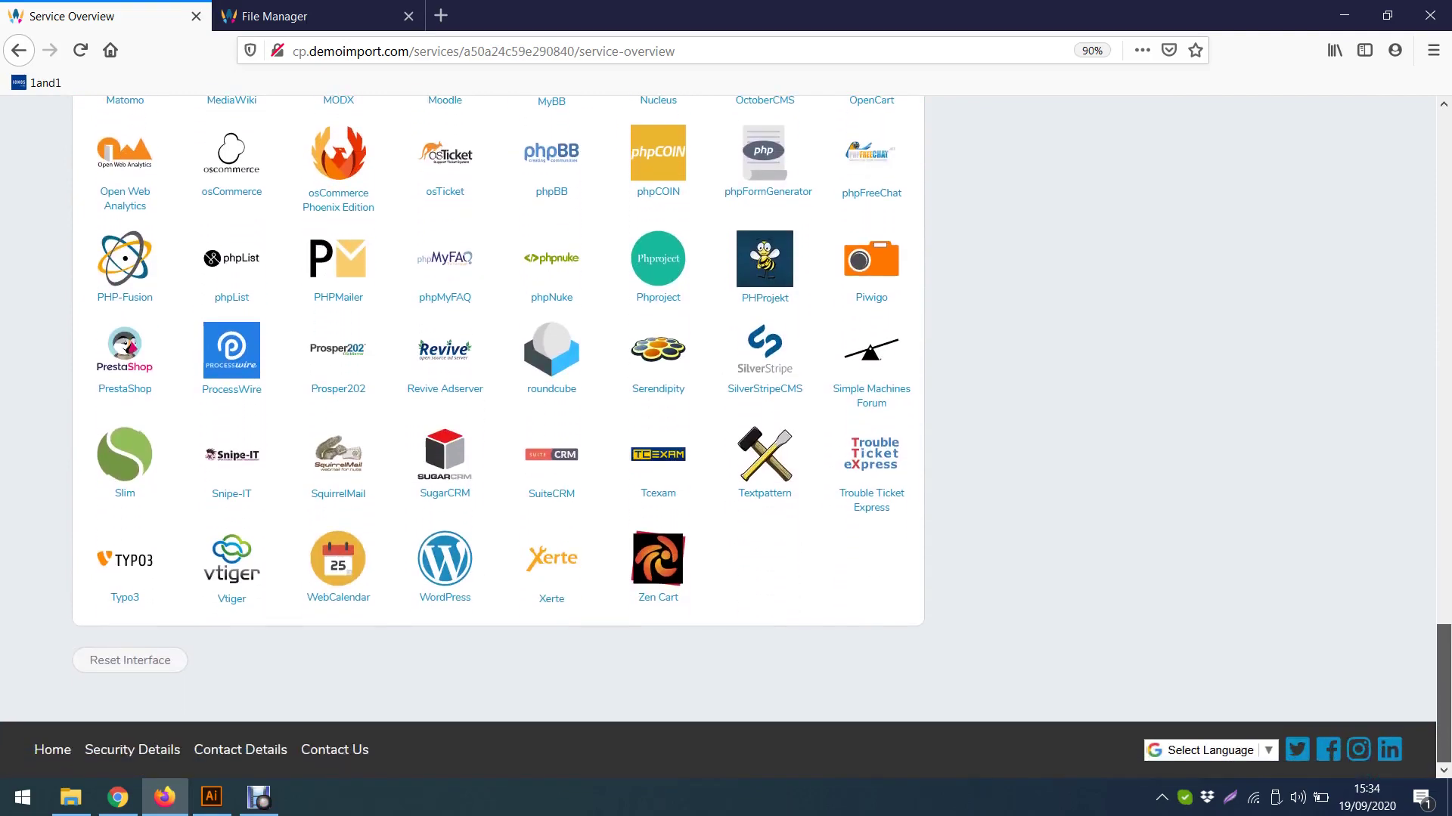
scroll(725, 438, "up", 2)
scroll(725, 438, "up", 8)
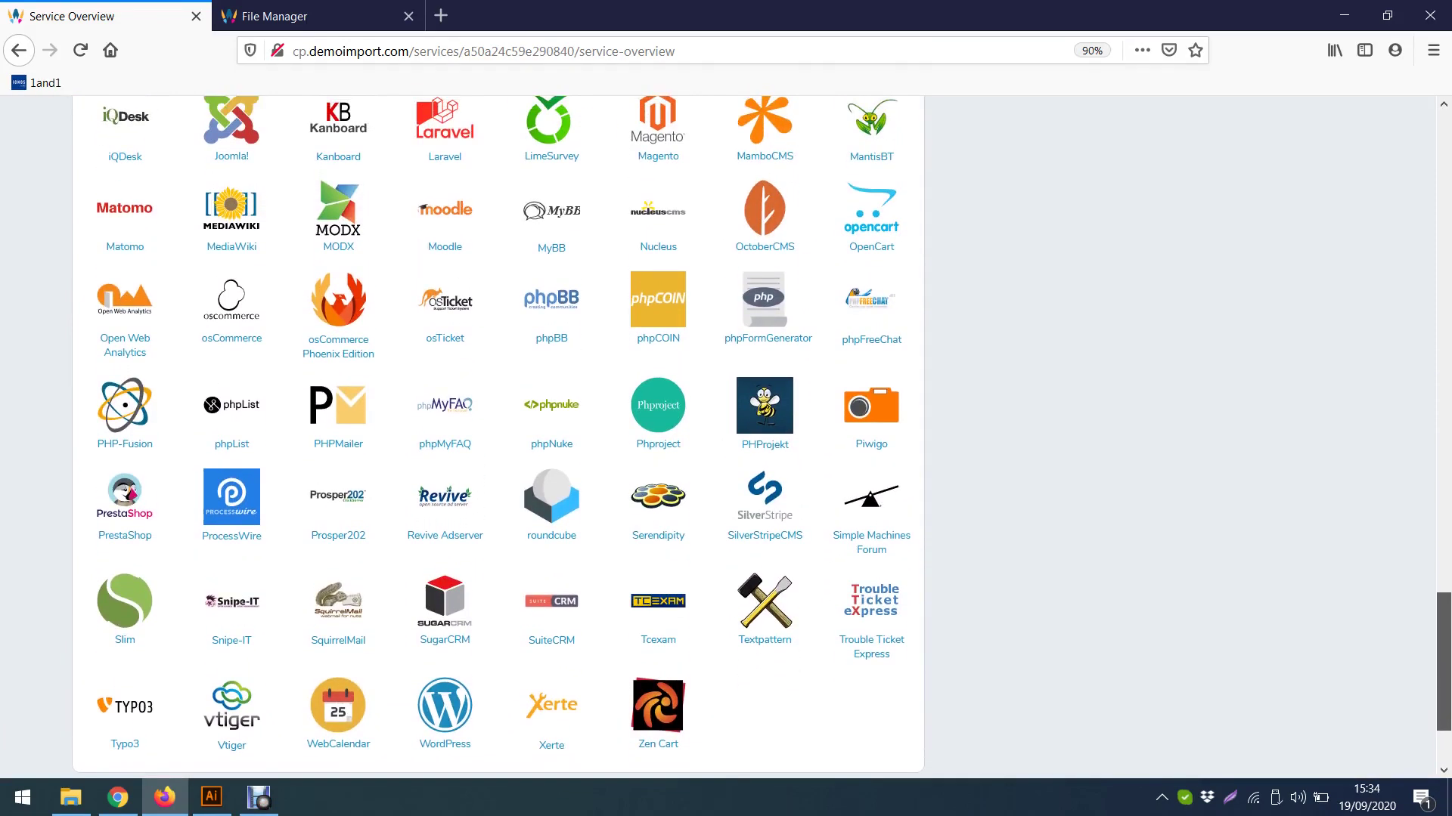
scroll(726, 439, "up", 20)
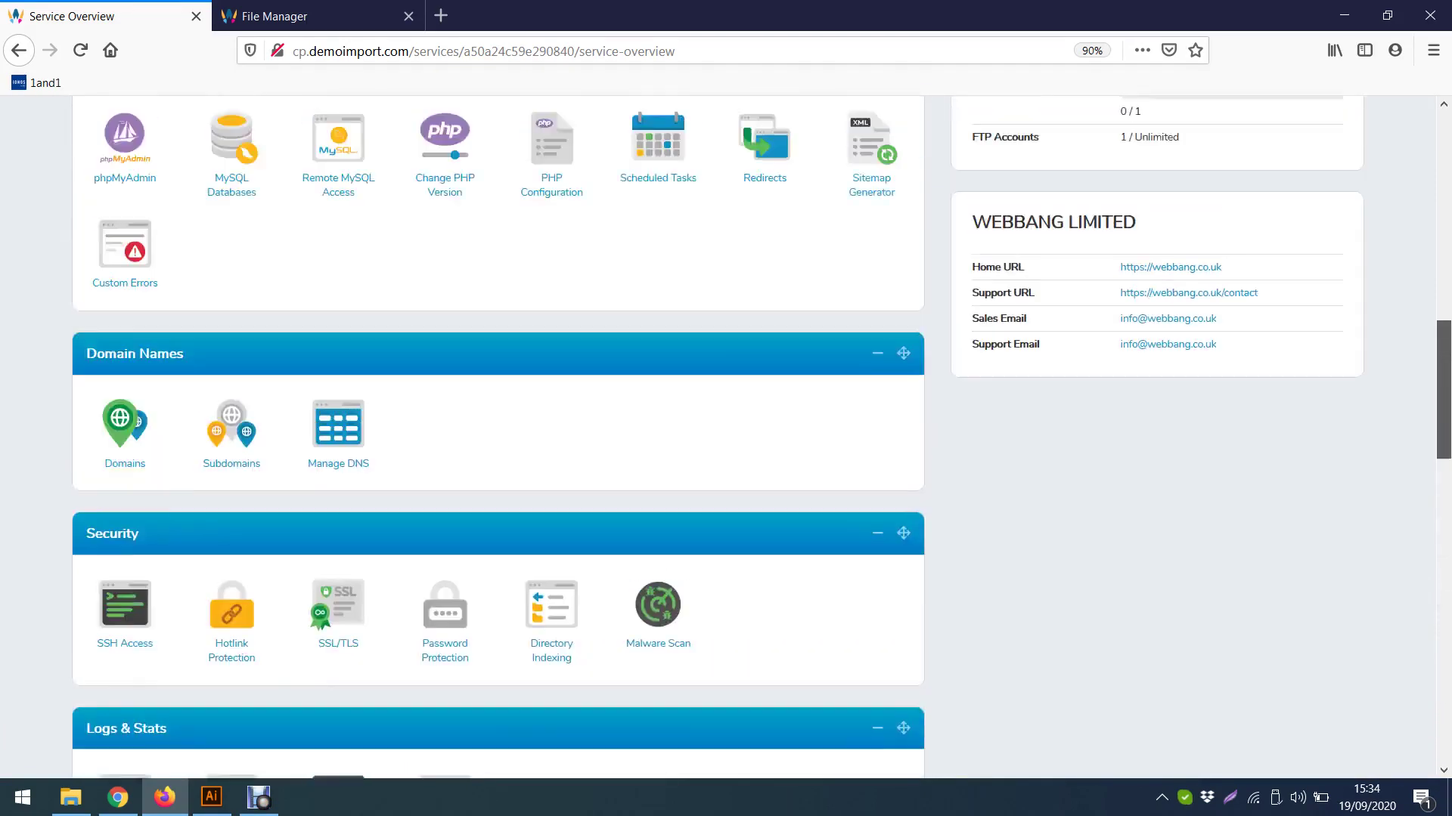
scroll(726, 439, "down", 3)
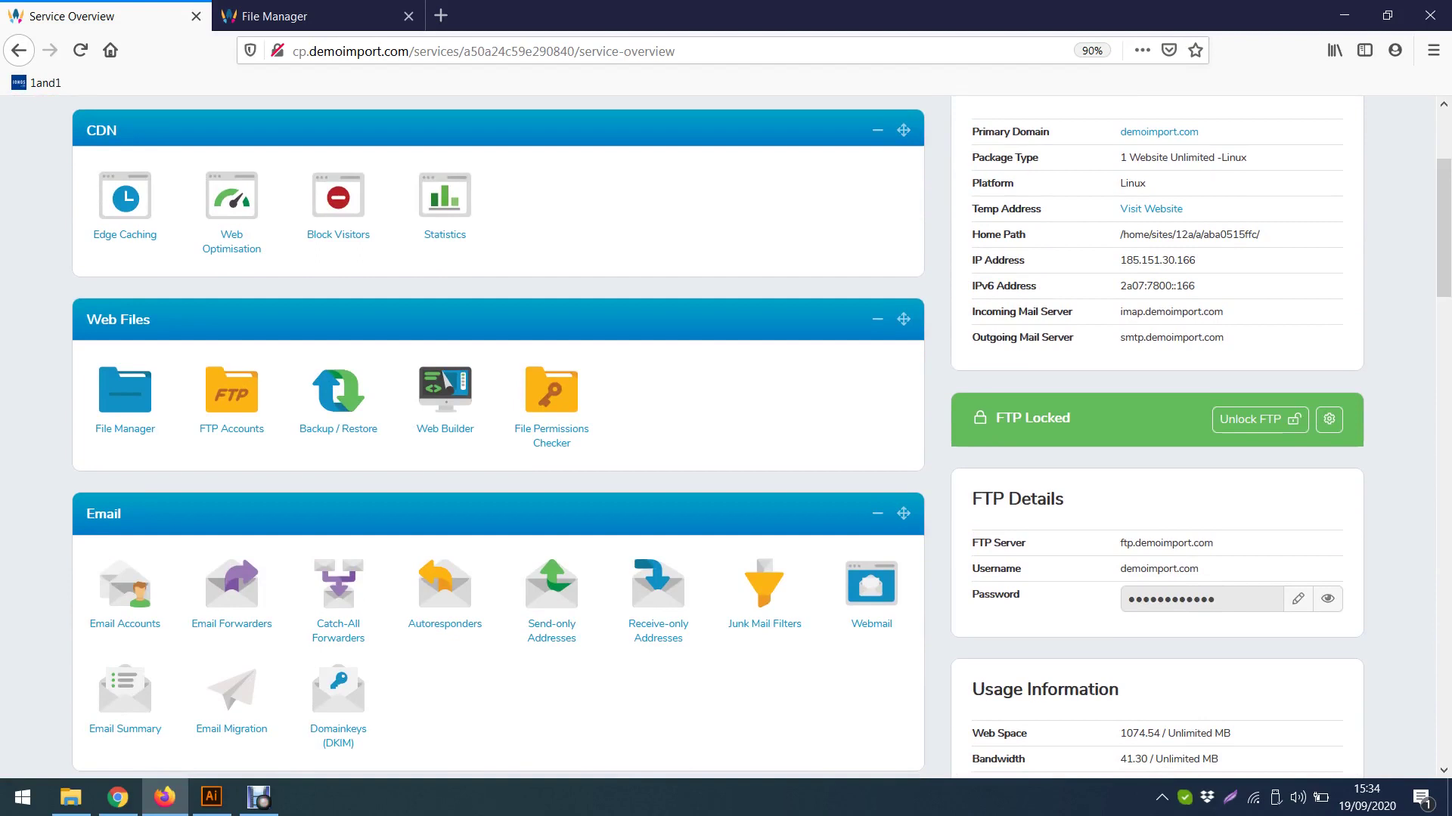
Move the CDN section below the Email section, and return it above Web Files.
double_click(101, 130)
left_click(96, 225)
left_click_drag(903, 130, 907, 665)
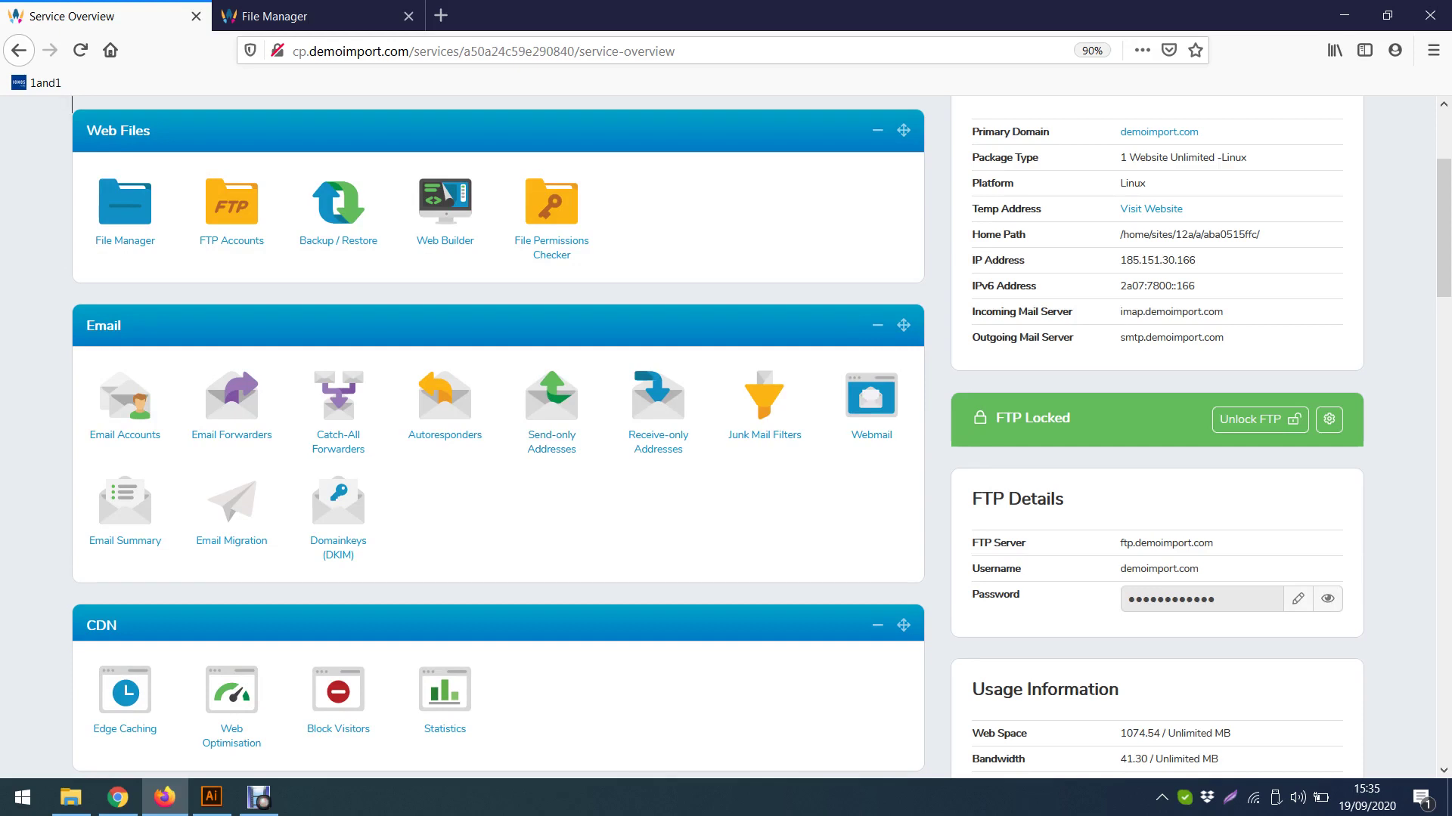
scroll(717, 437, "up", 1)
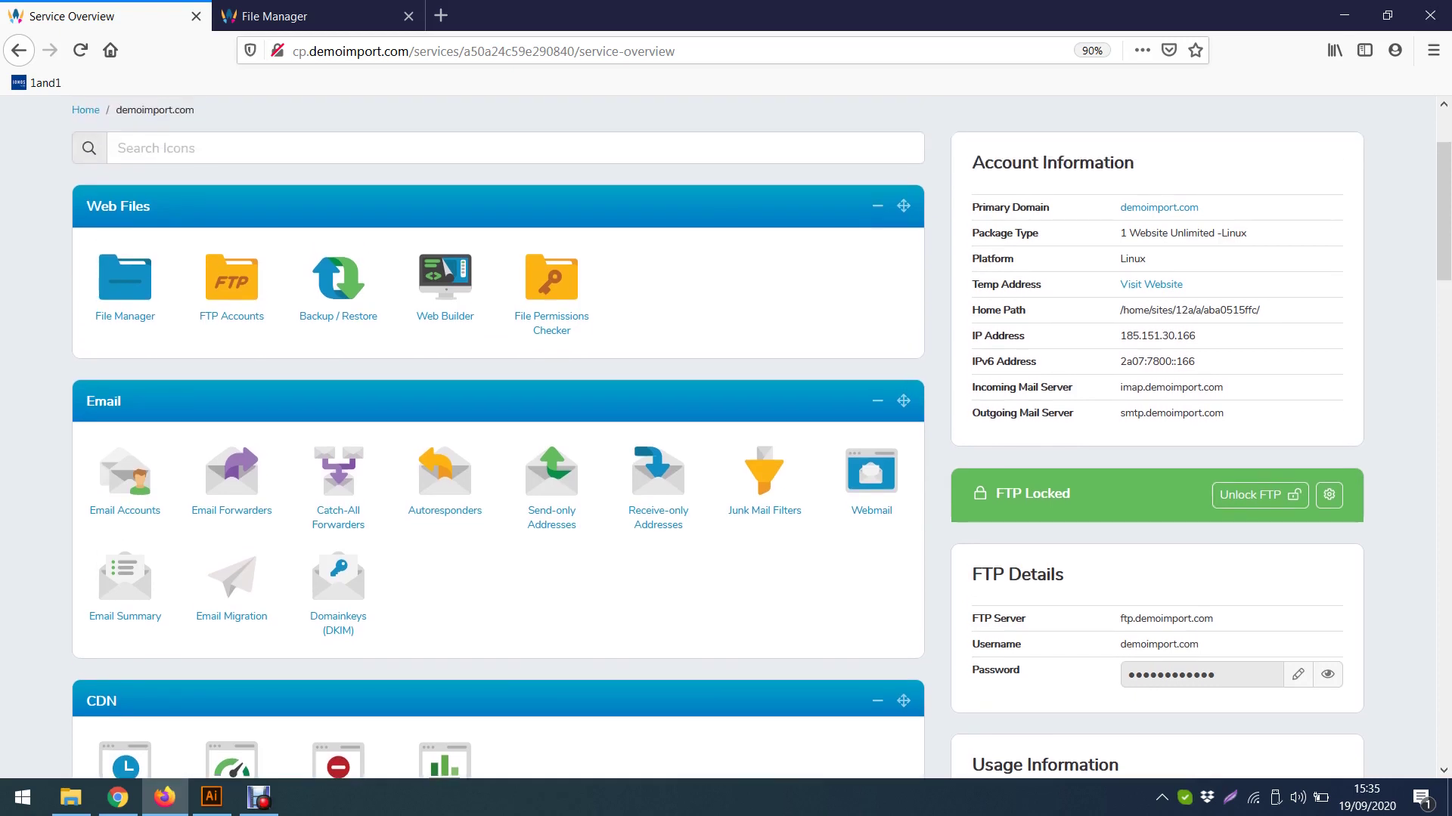
left_click_drag(904, 701, 892, 227)
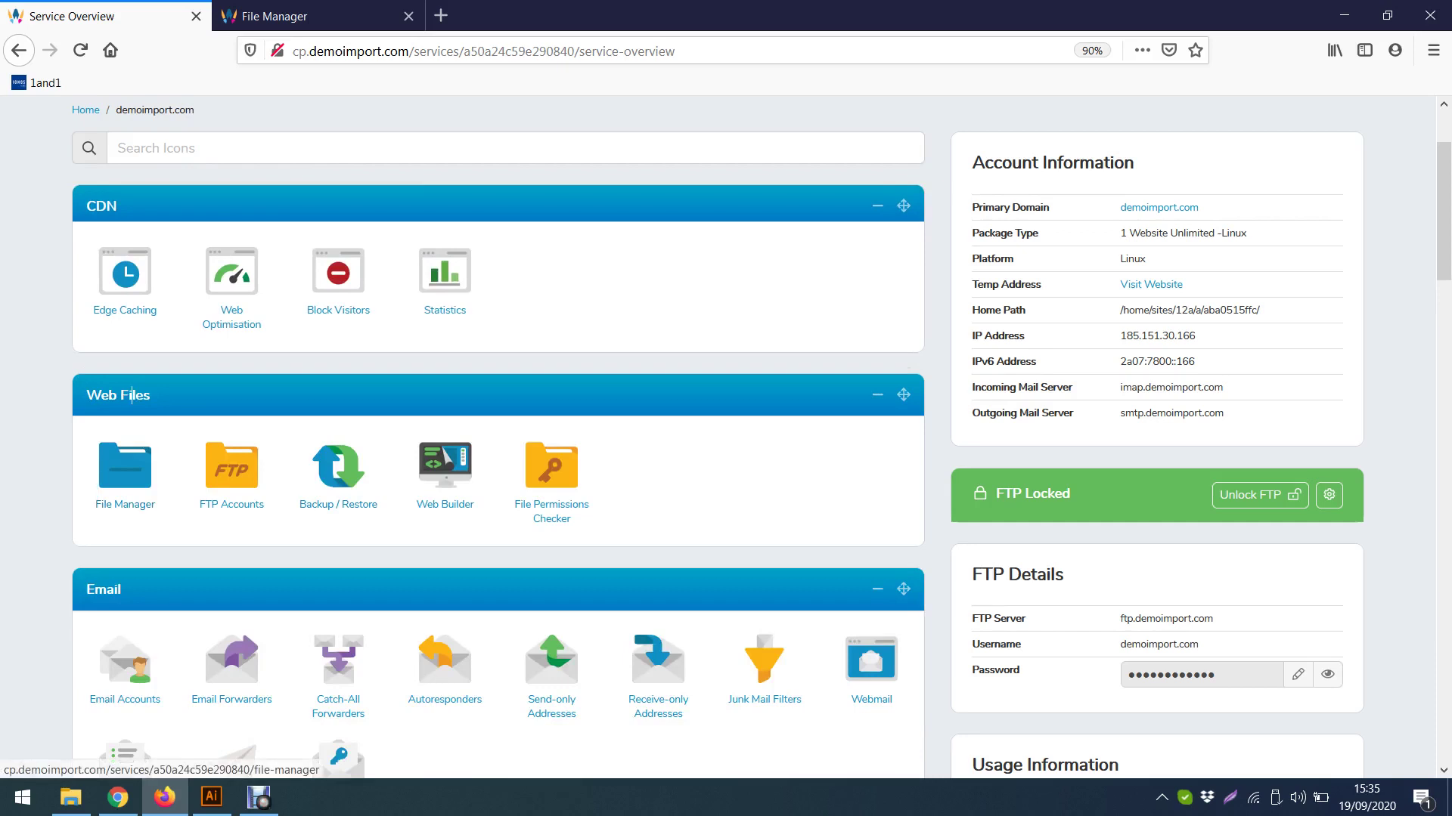
Open the public_html folder in the site's File Manager.
scroll(499, 438, "down", 3)
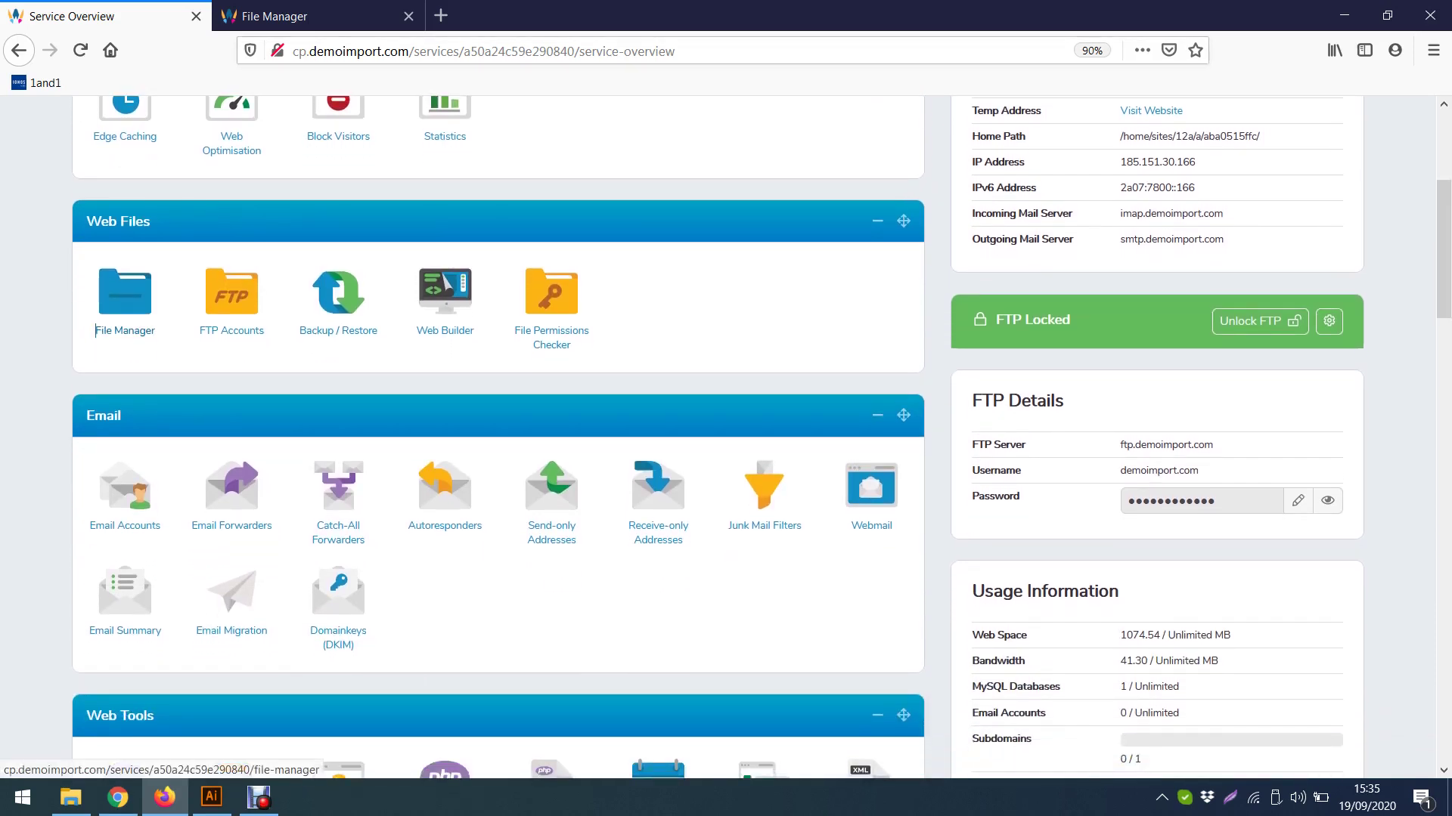
left_click(125, 331)
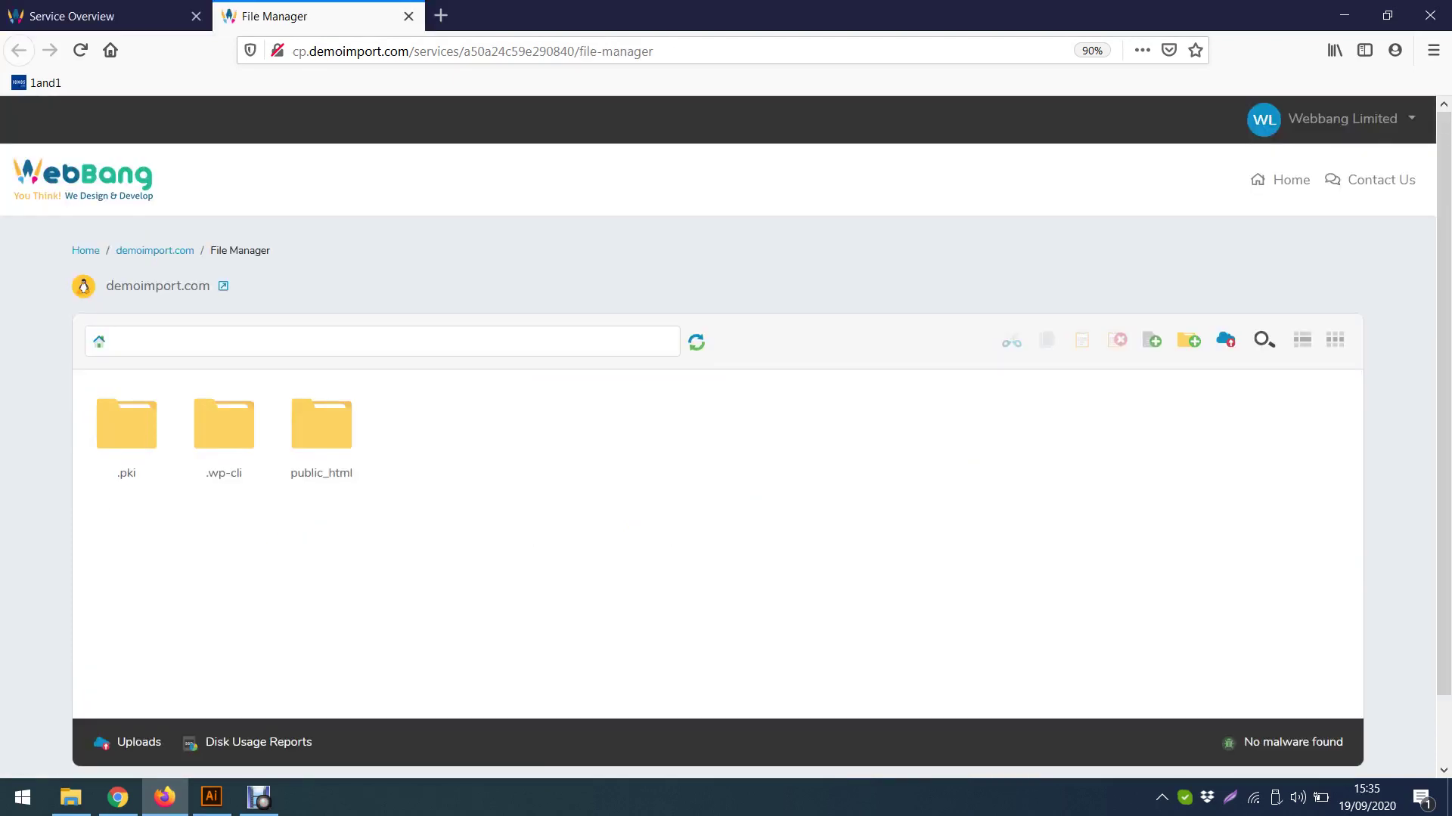
double_click(322, 436)
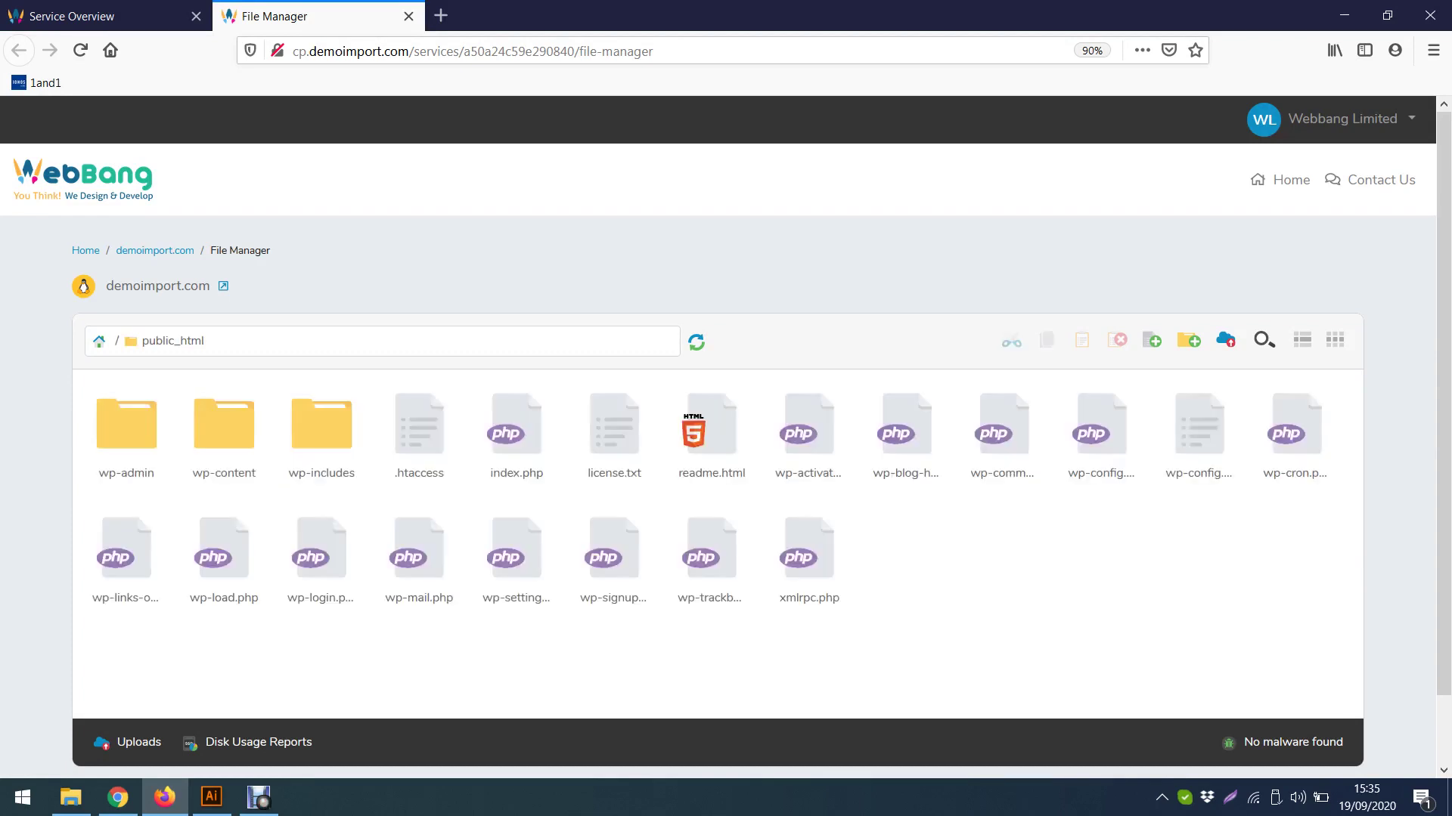
Select all files and folders in public_html, and clear the selection.
left_click_drag(1300, 635, 127, 400)
left_click(1320, 594)
left_click_drag(1320, 594, 3, 408)
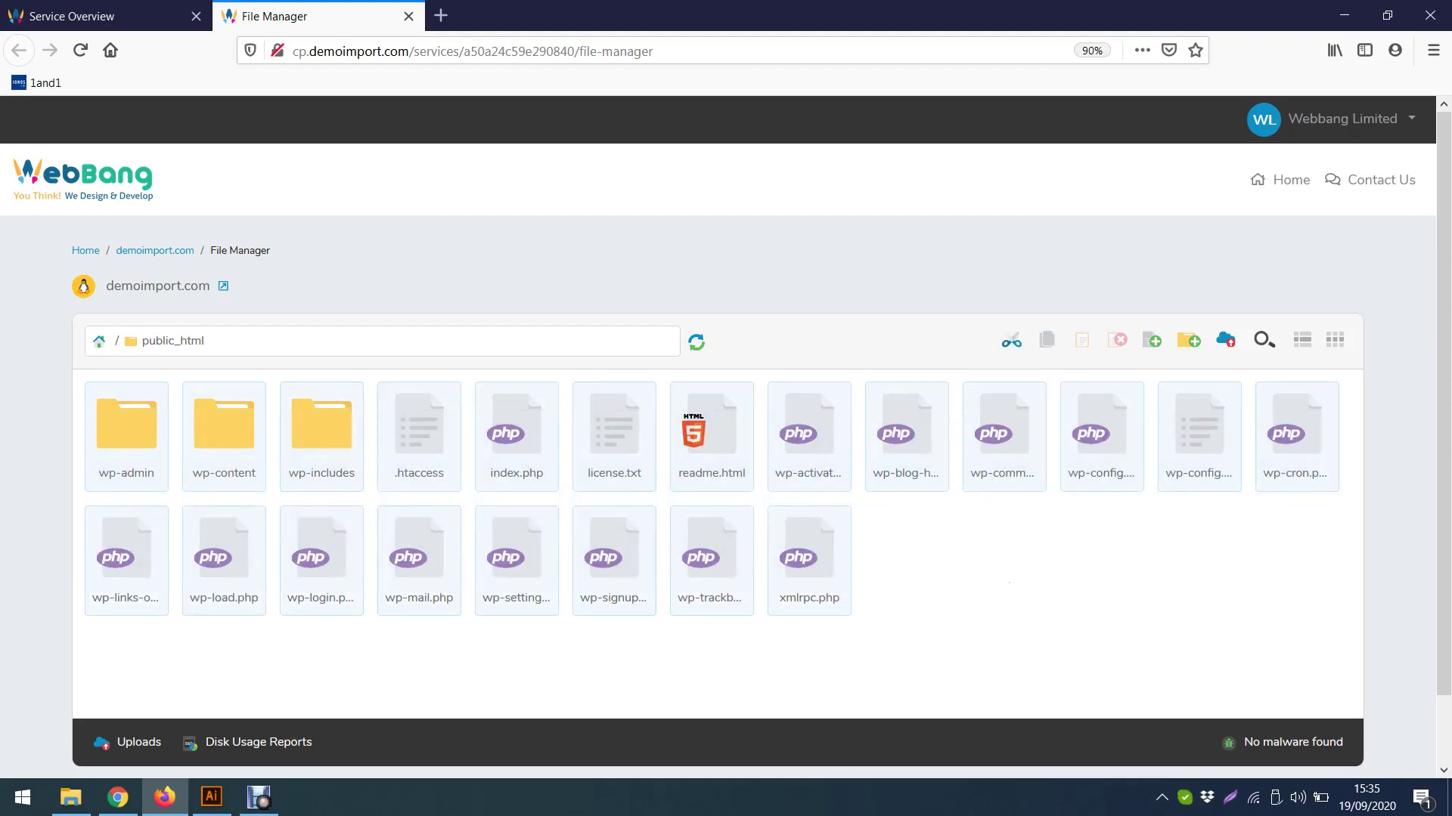
key("Escape")
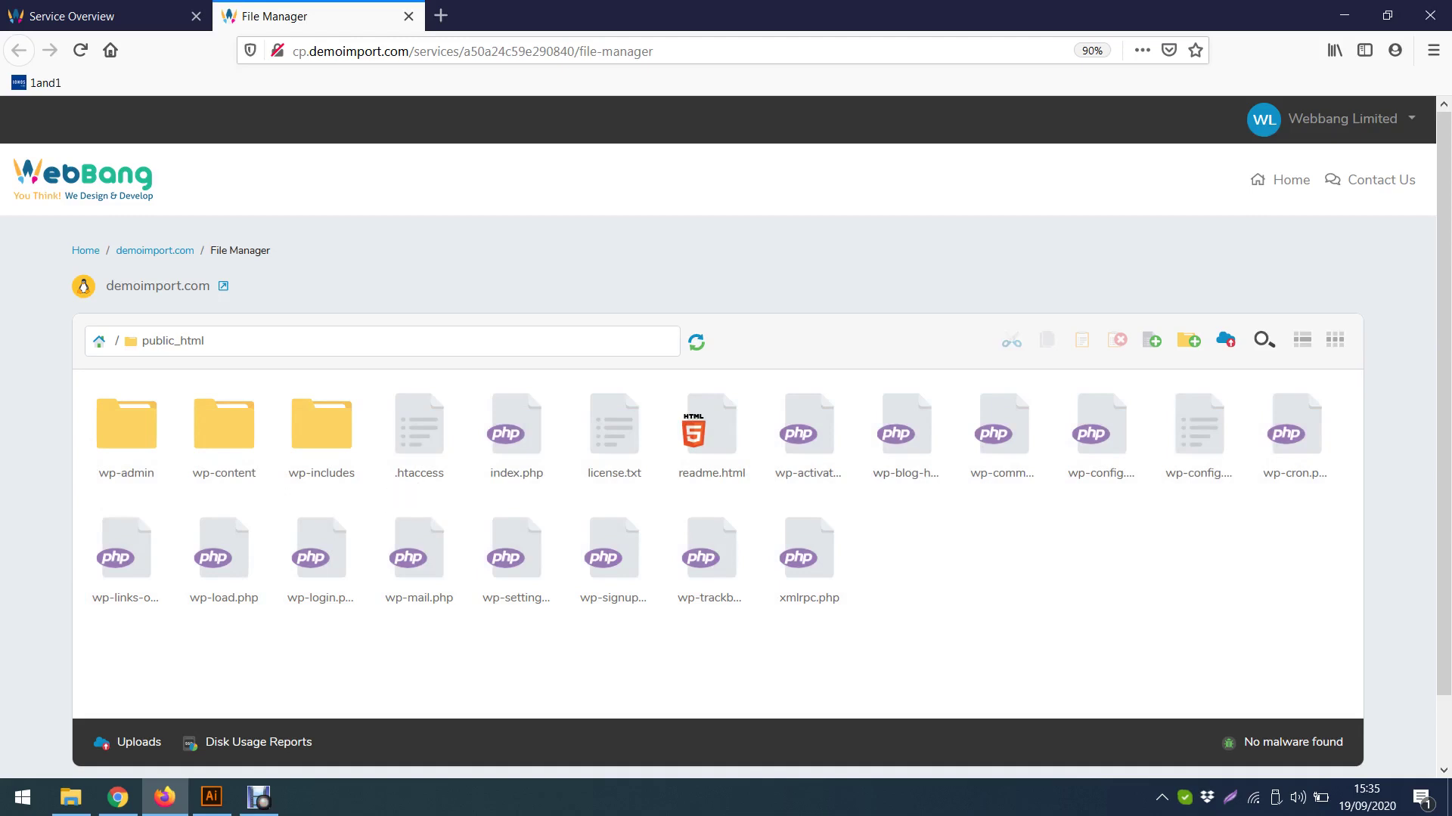
Outline the Email Migration tool with a red rectangle on a screen capture of the service overview's Email section, and discard the capture.
left_click(72, 16)
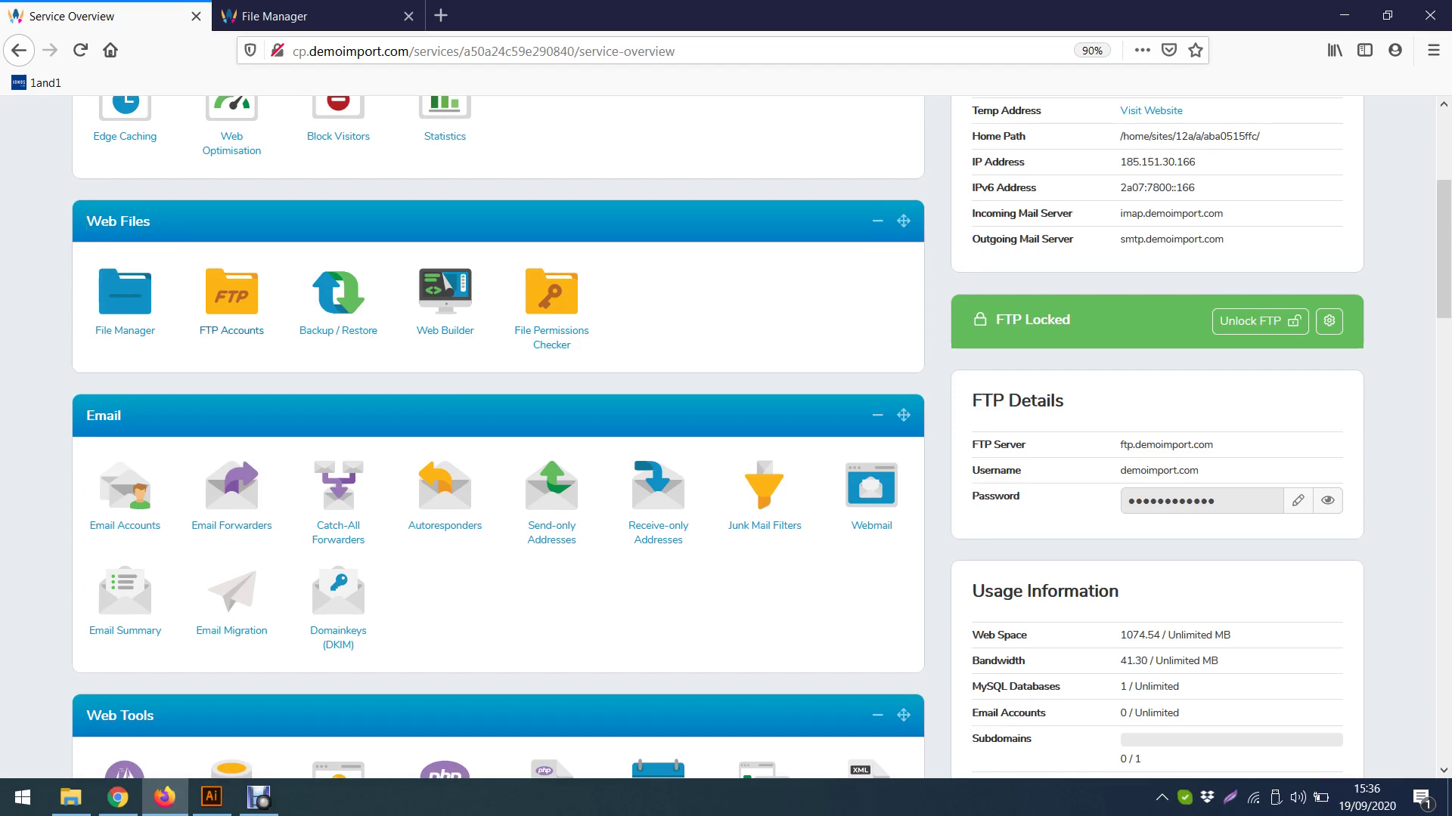
scroll(96, 330, "down", 3)
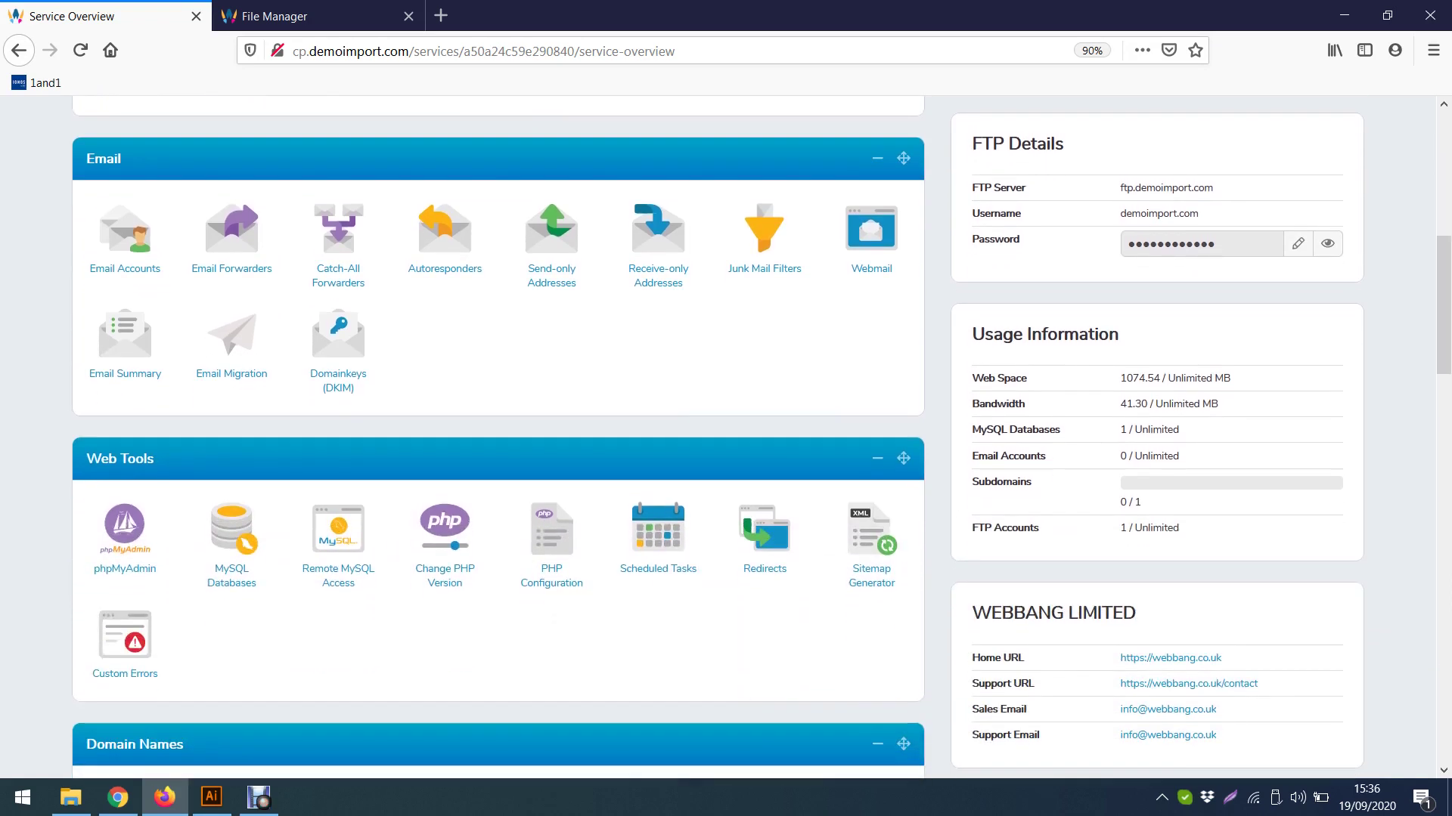
key("Print")
left_click_drag(63, 134, 939, 428)
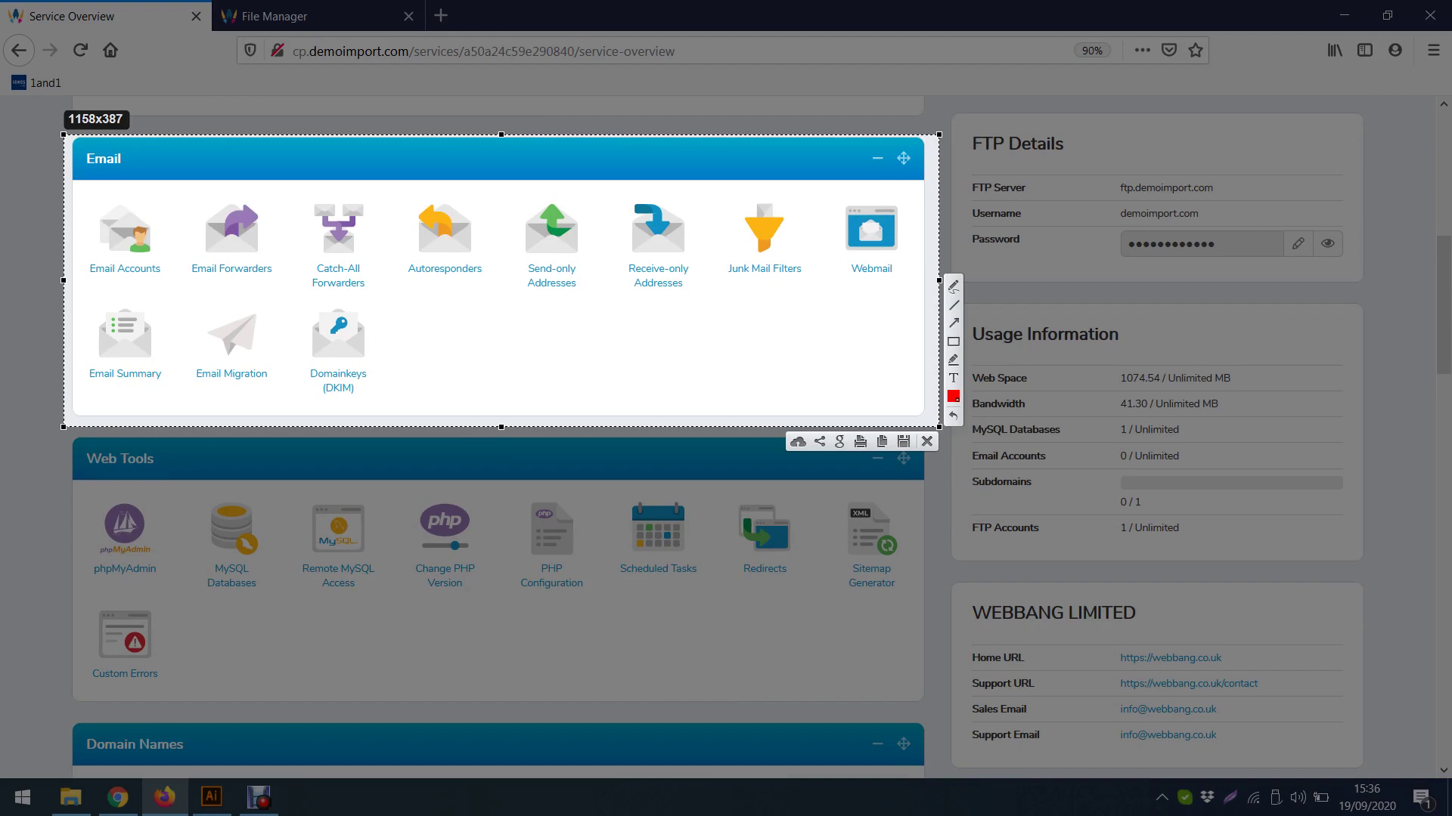
left_click_drag(183, 310, 286, 390)
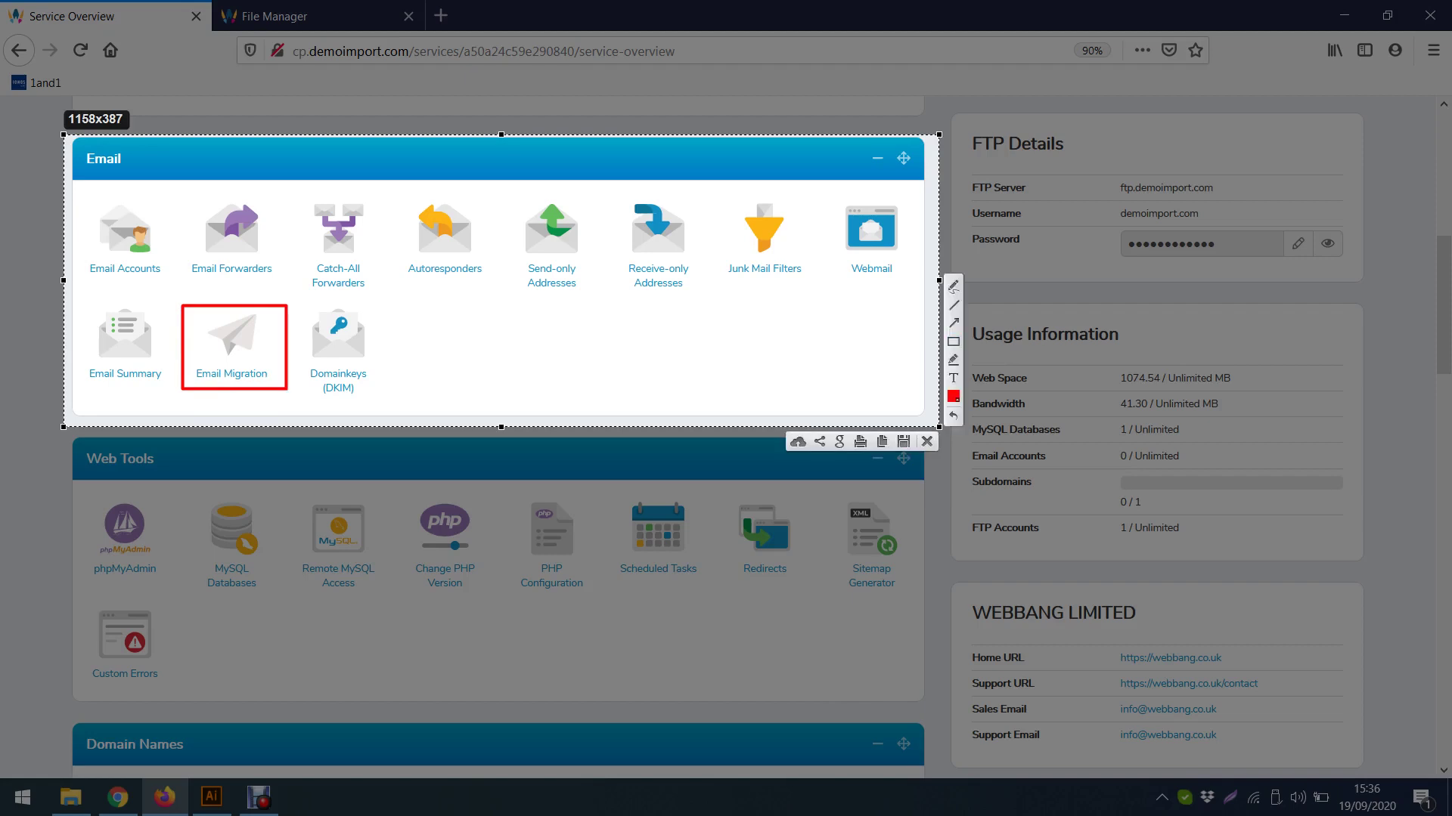
left_click(926, 442)
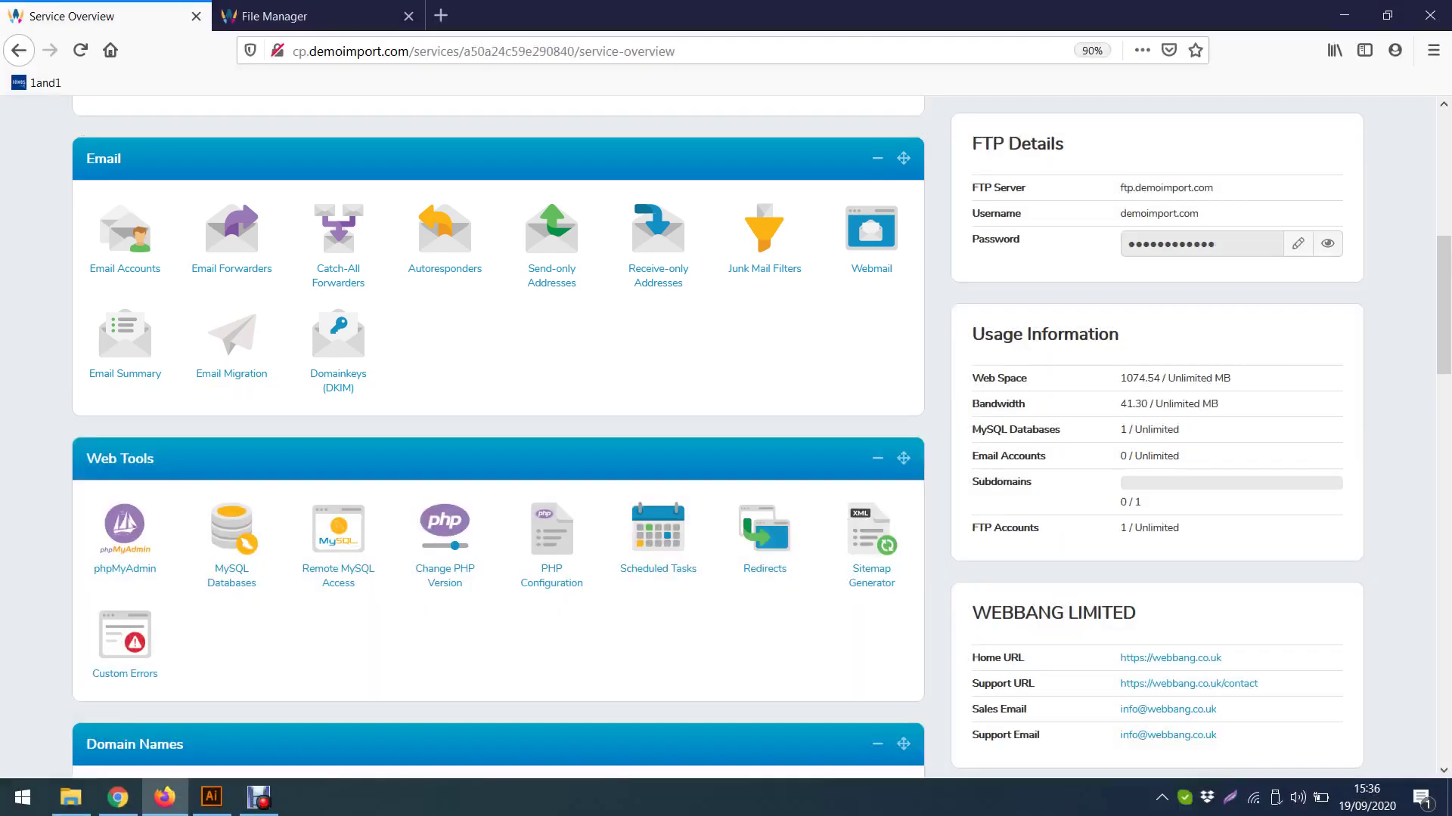
Open the Email Migration tool from the Email section, and follow its link for creating a mailbox.
middle_click(231, 374)
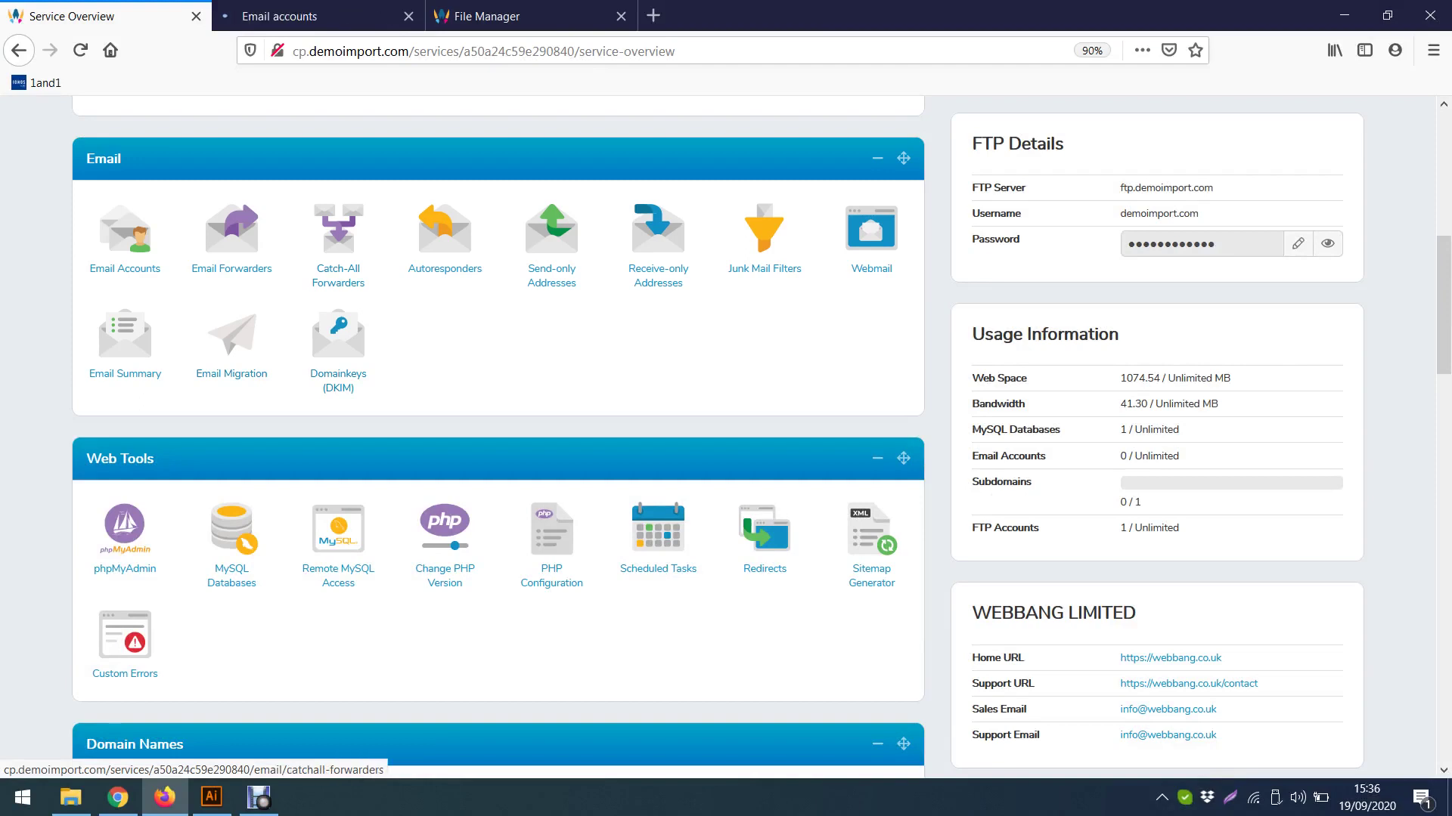
left_click(317, 16)
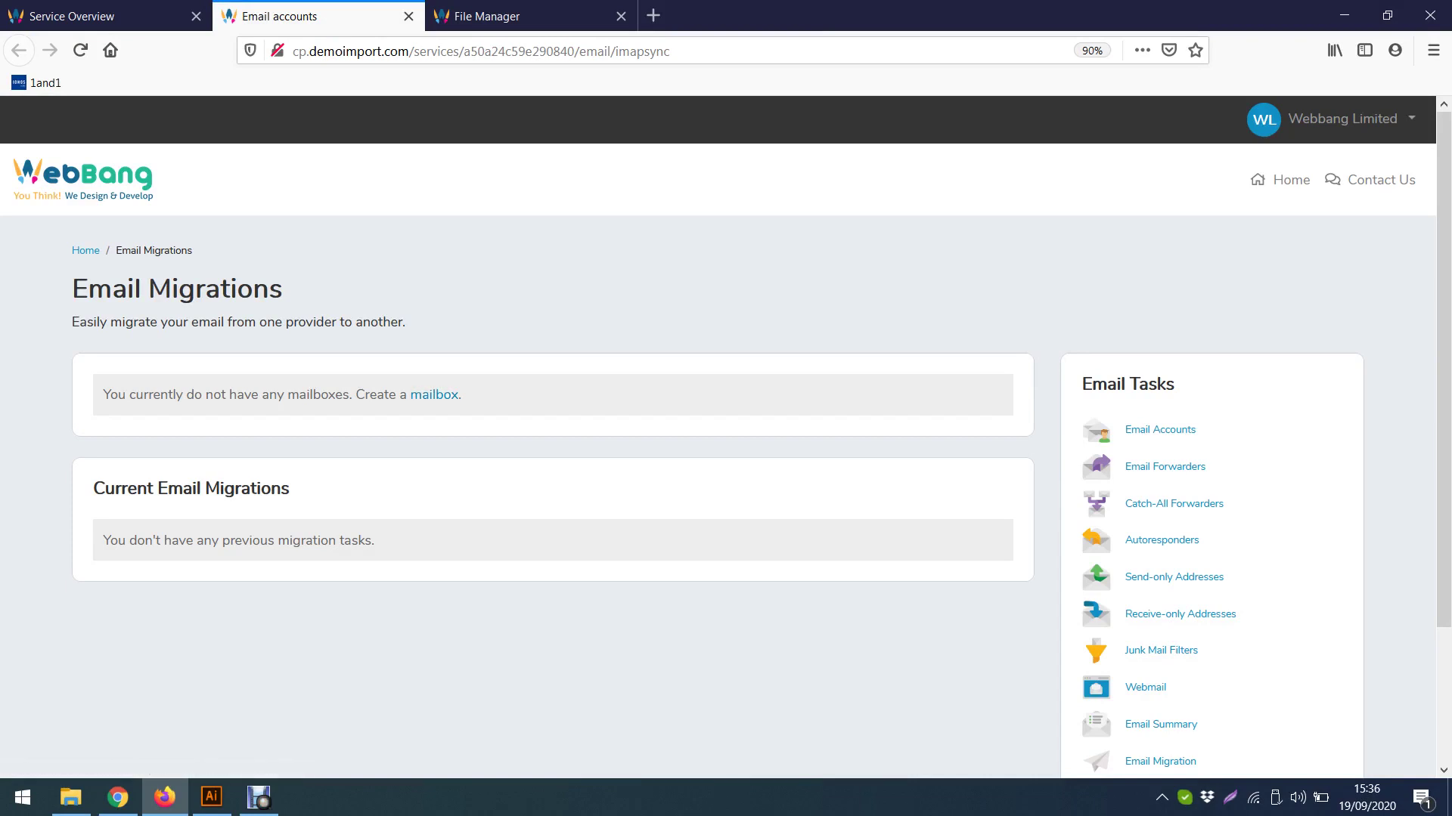
left_click(434, 395)
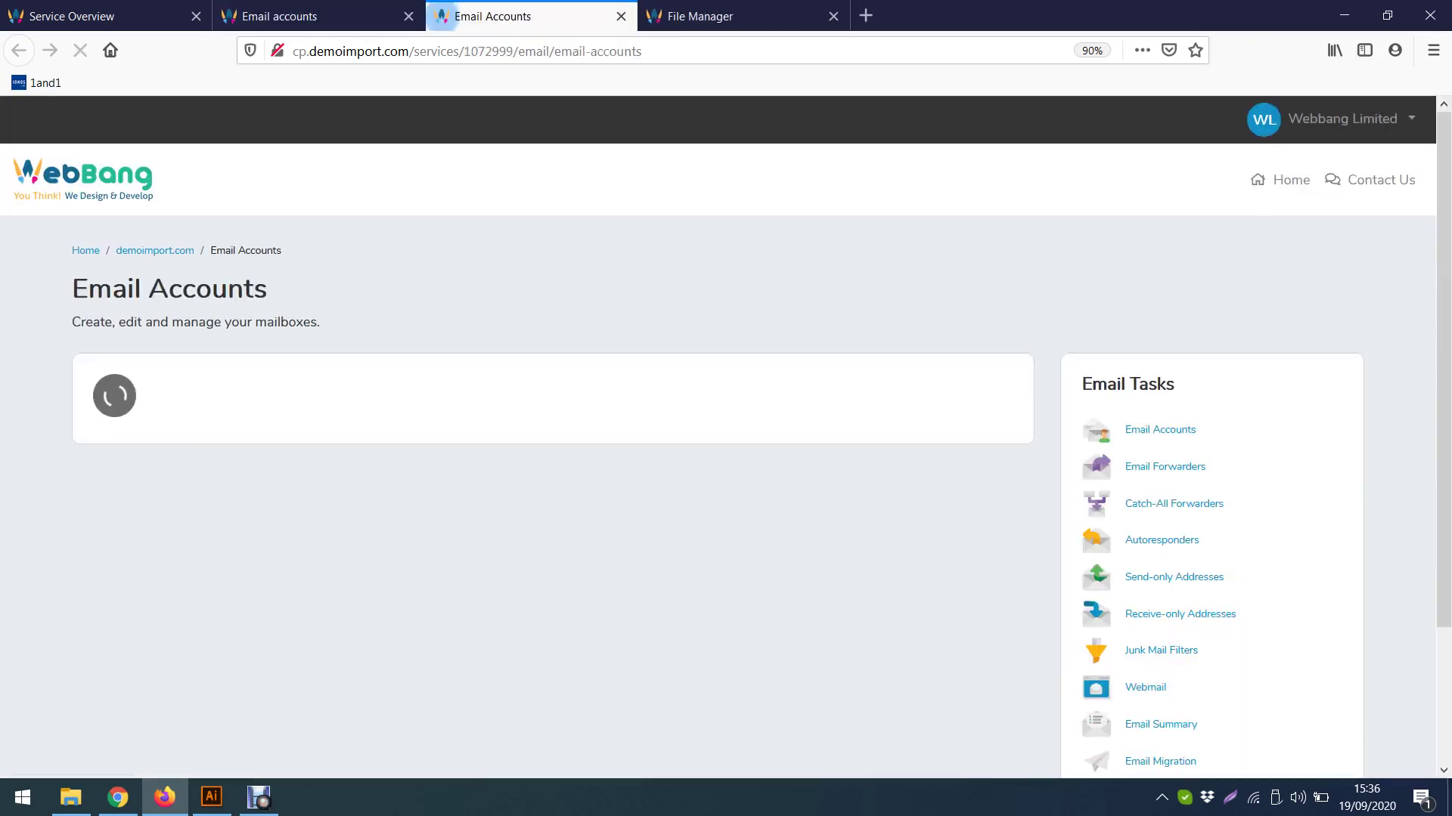
Create an email account named info on the site's domain.
left_click(106, 514)
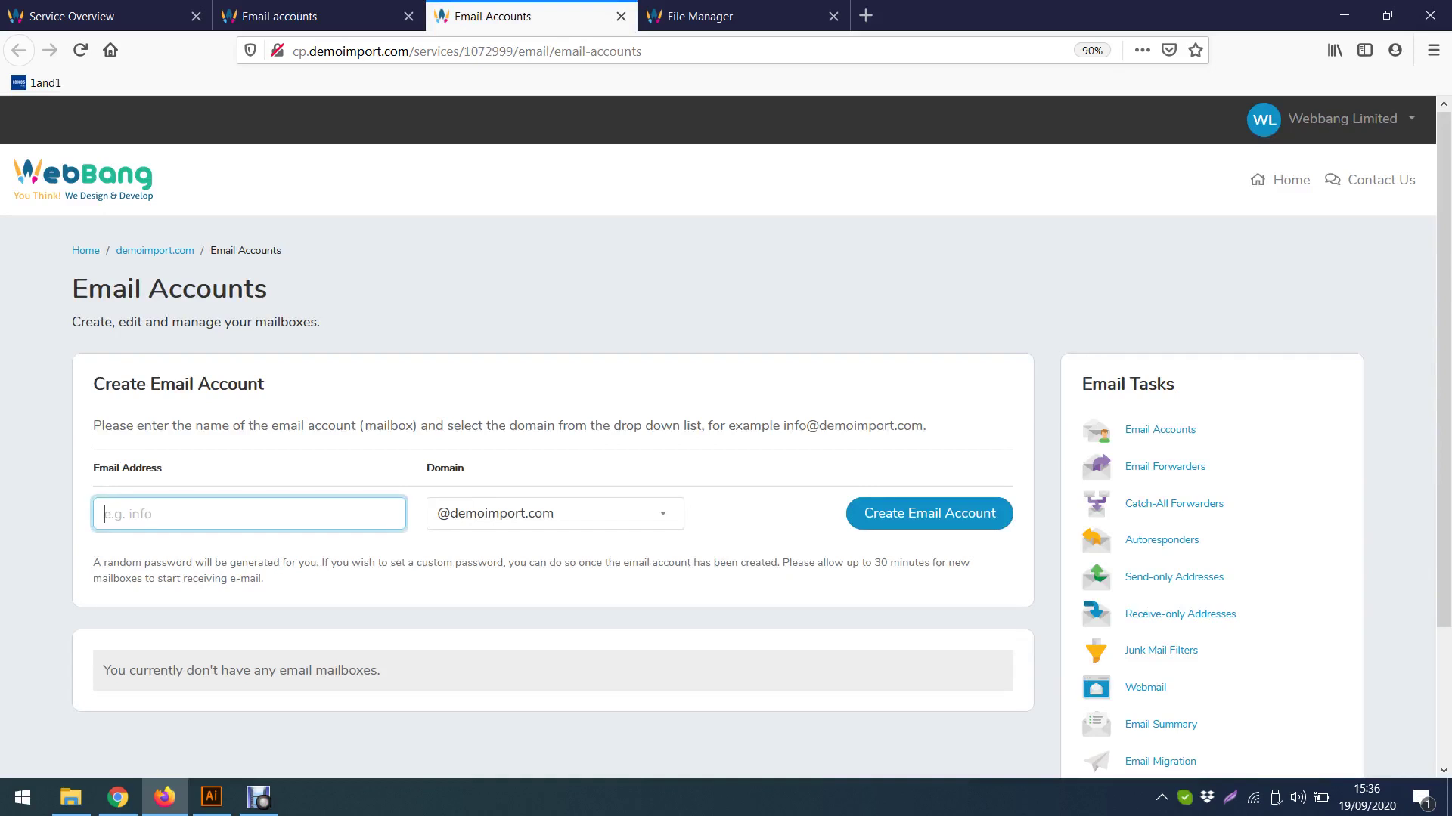
type("info")
key("Return")
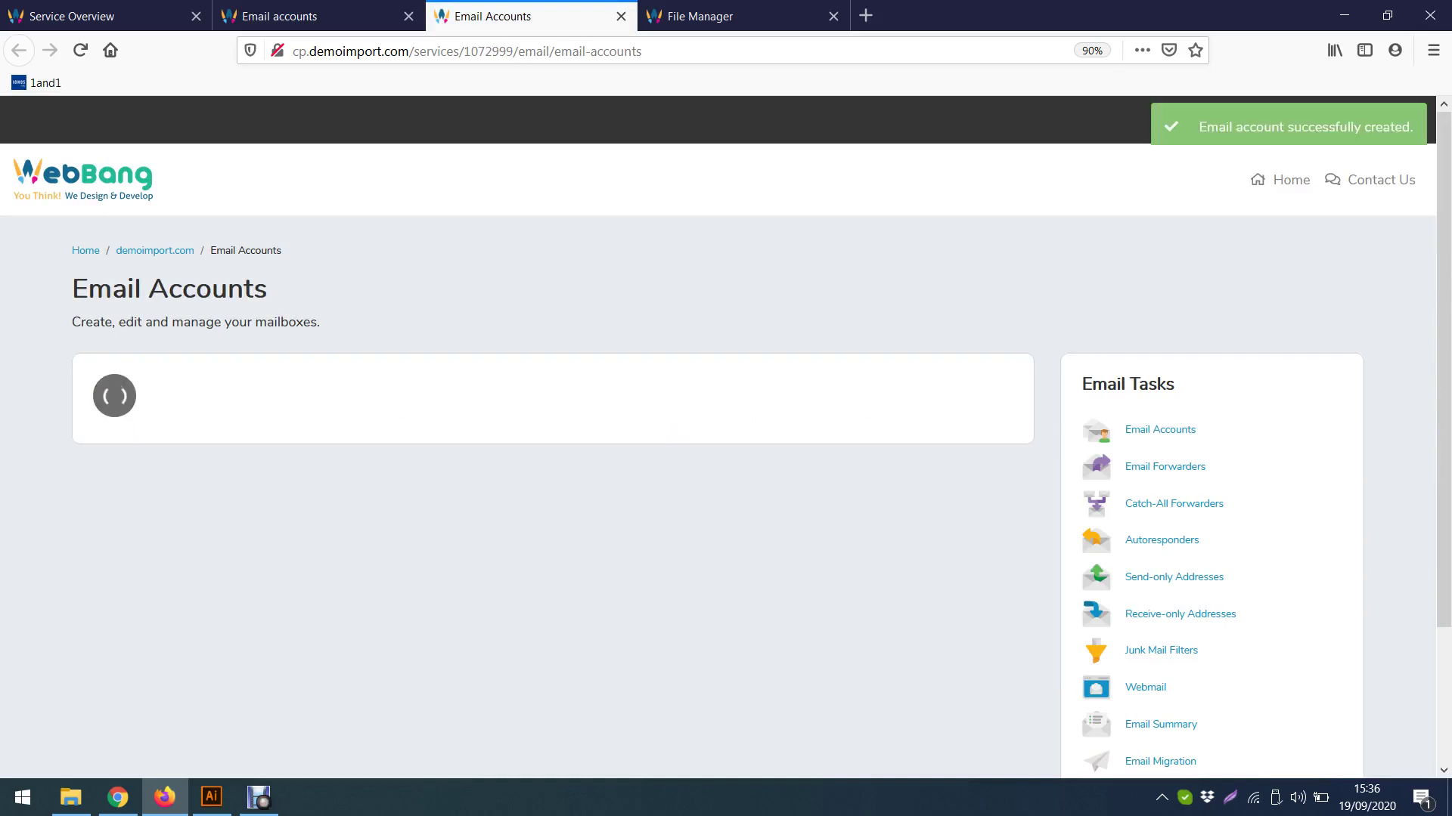
View the domain choices offered for new email accounts, and leave the domain unchanged.
scroll(726, 452, "down", 2)
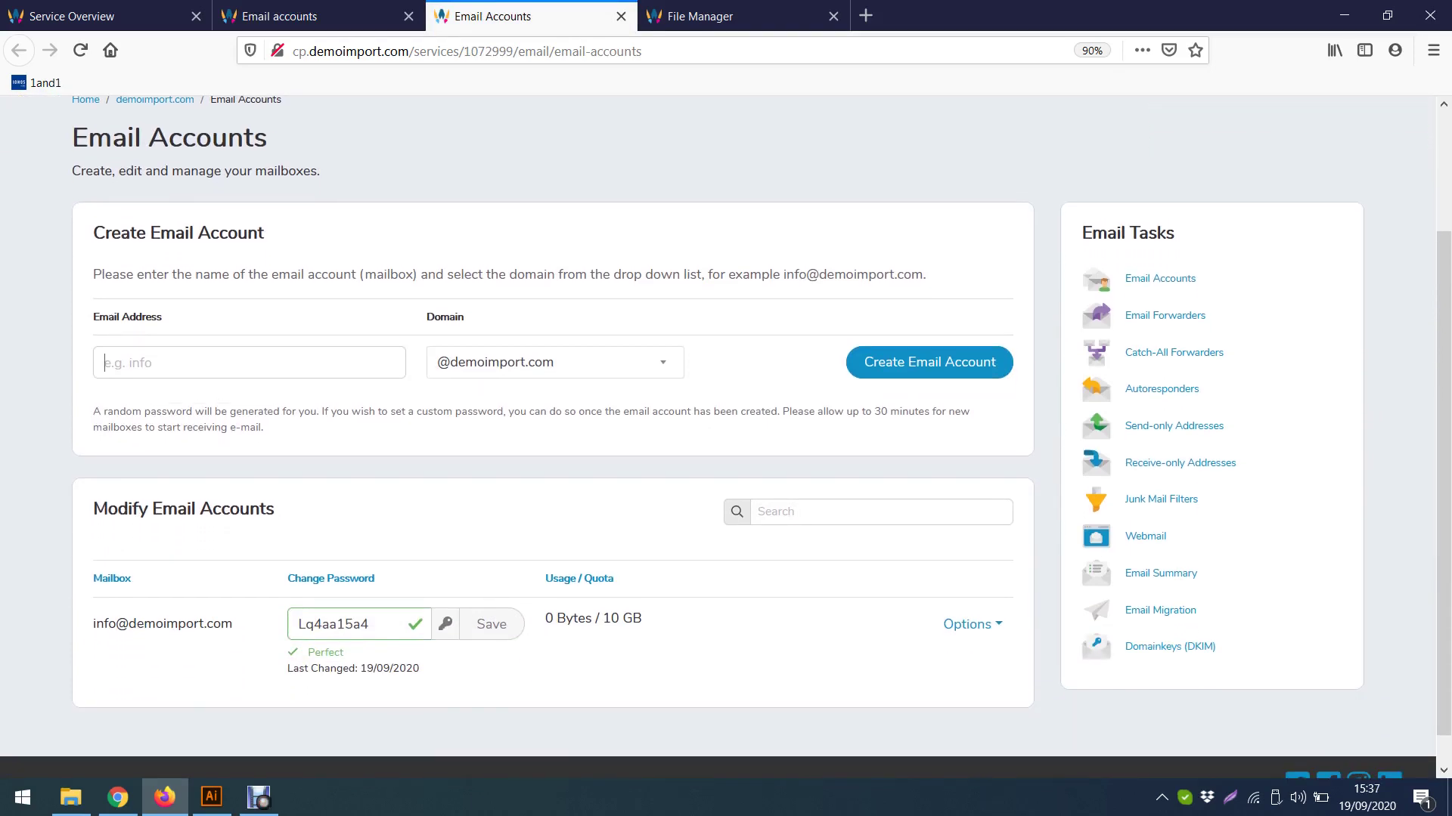
left_click(104, 363)
left_click(555, 362)
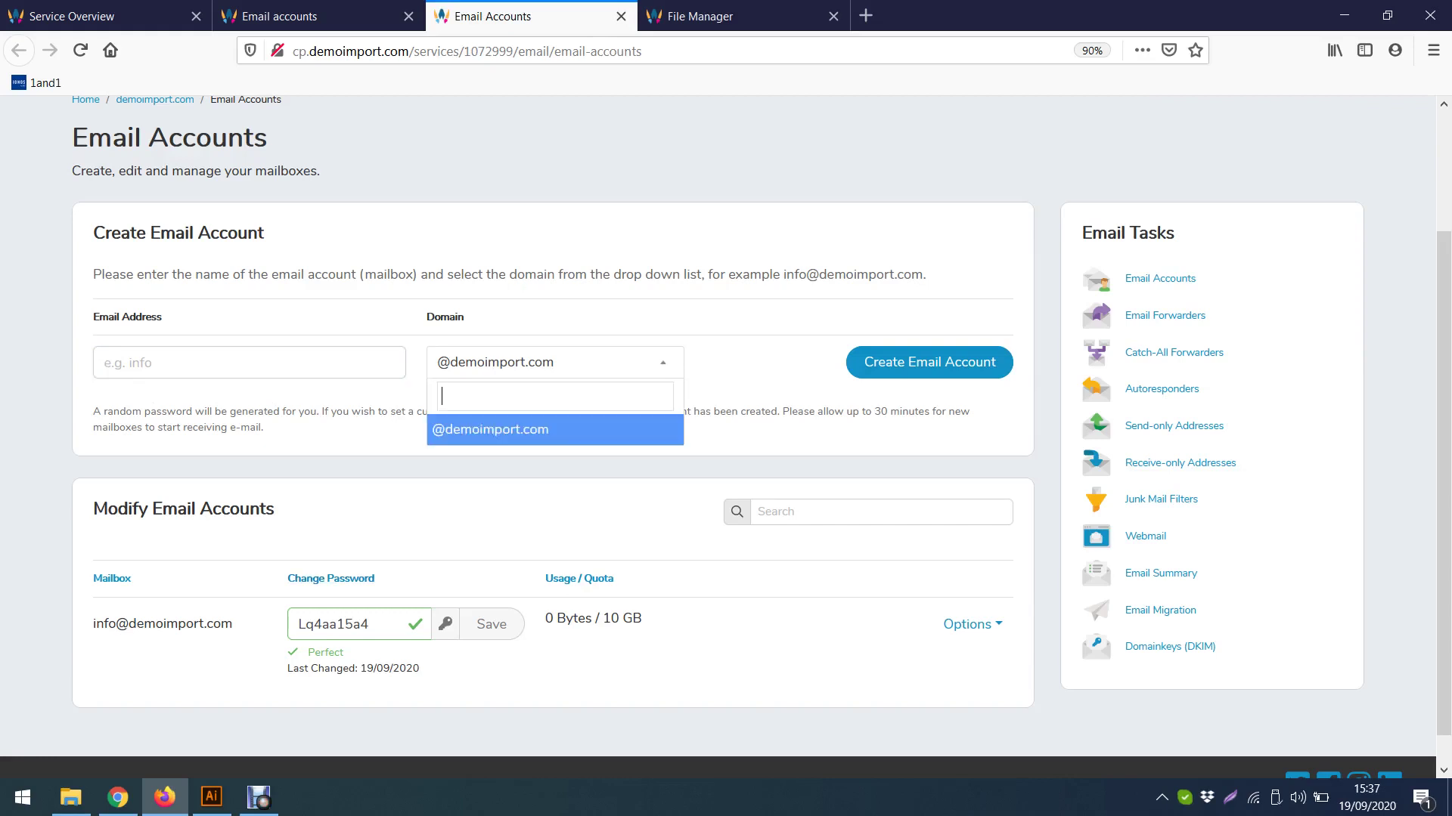
left_click(274, 509)
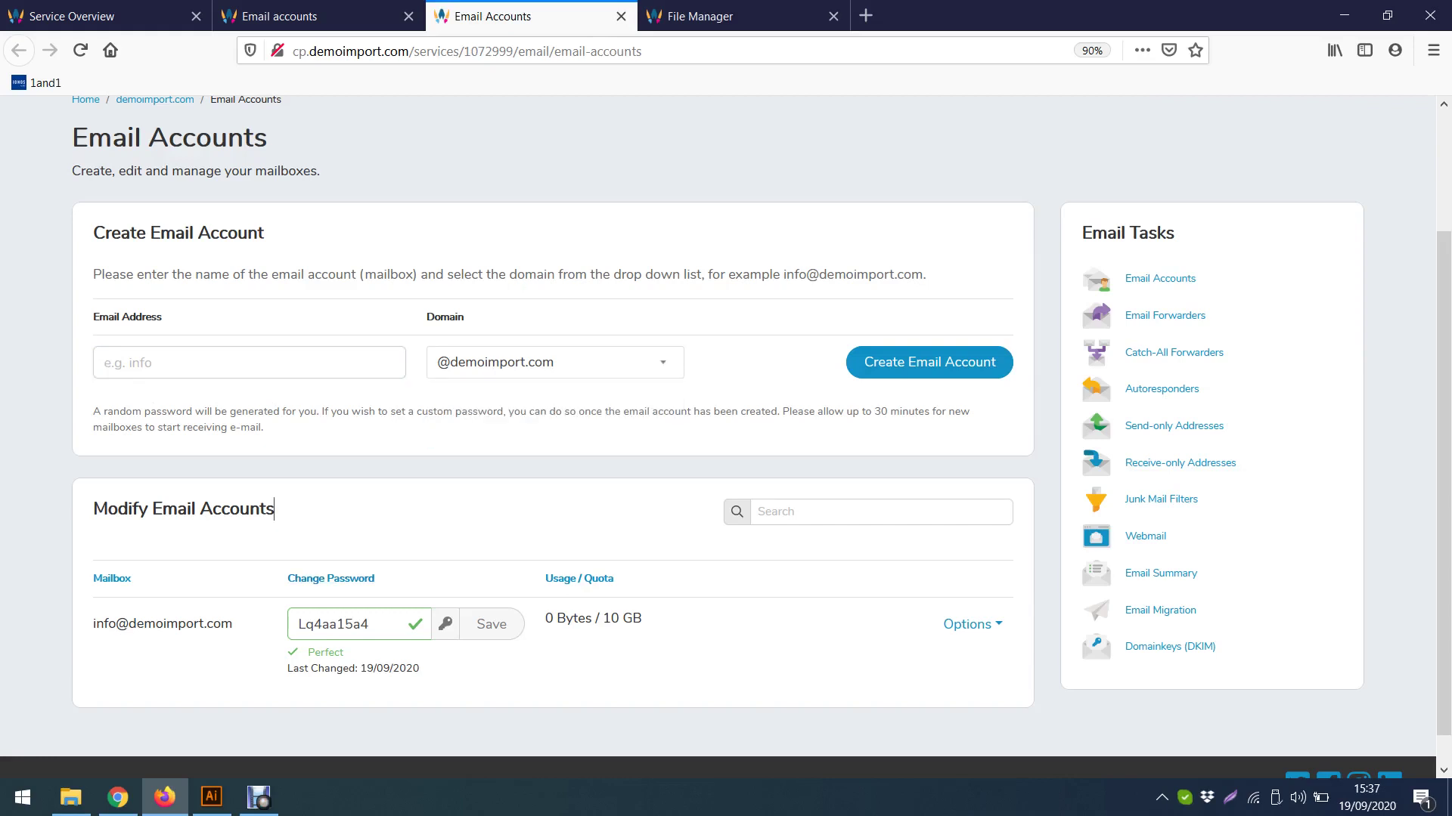
Select the generated password of the new info mailbox and save it as the mailbox's password.
left_click(329, 624)
double_click(369, 624)
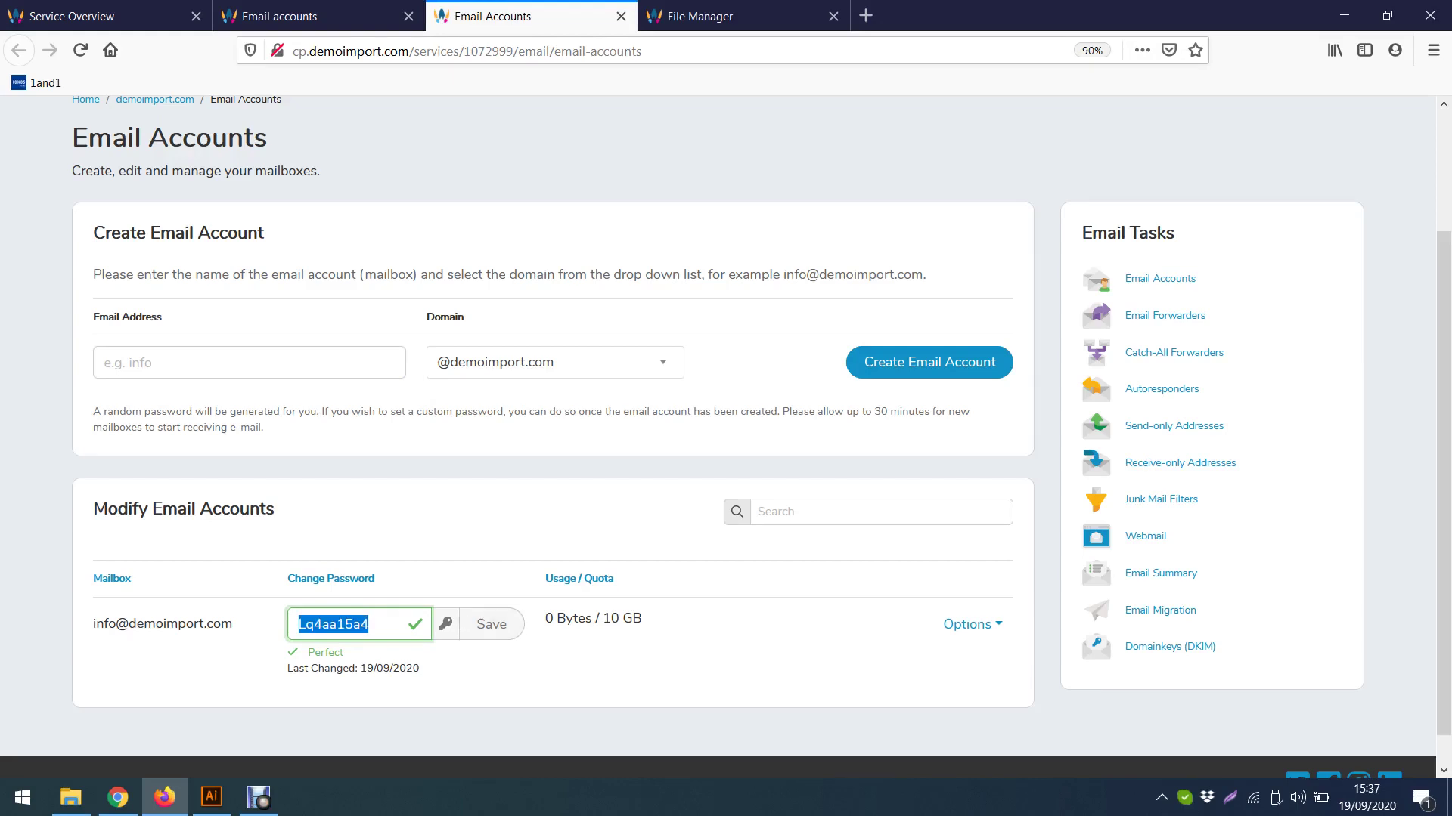
left_click(369, 624)
left_click(491, 624)
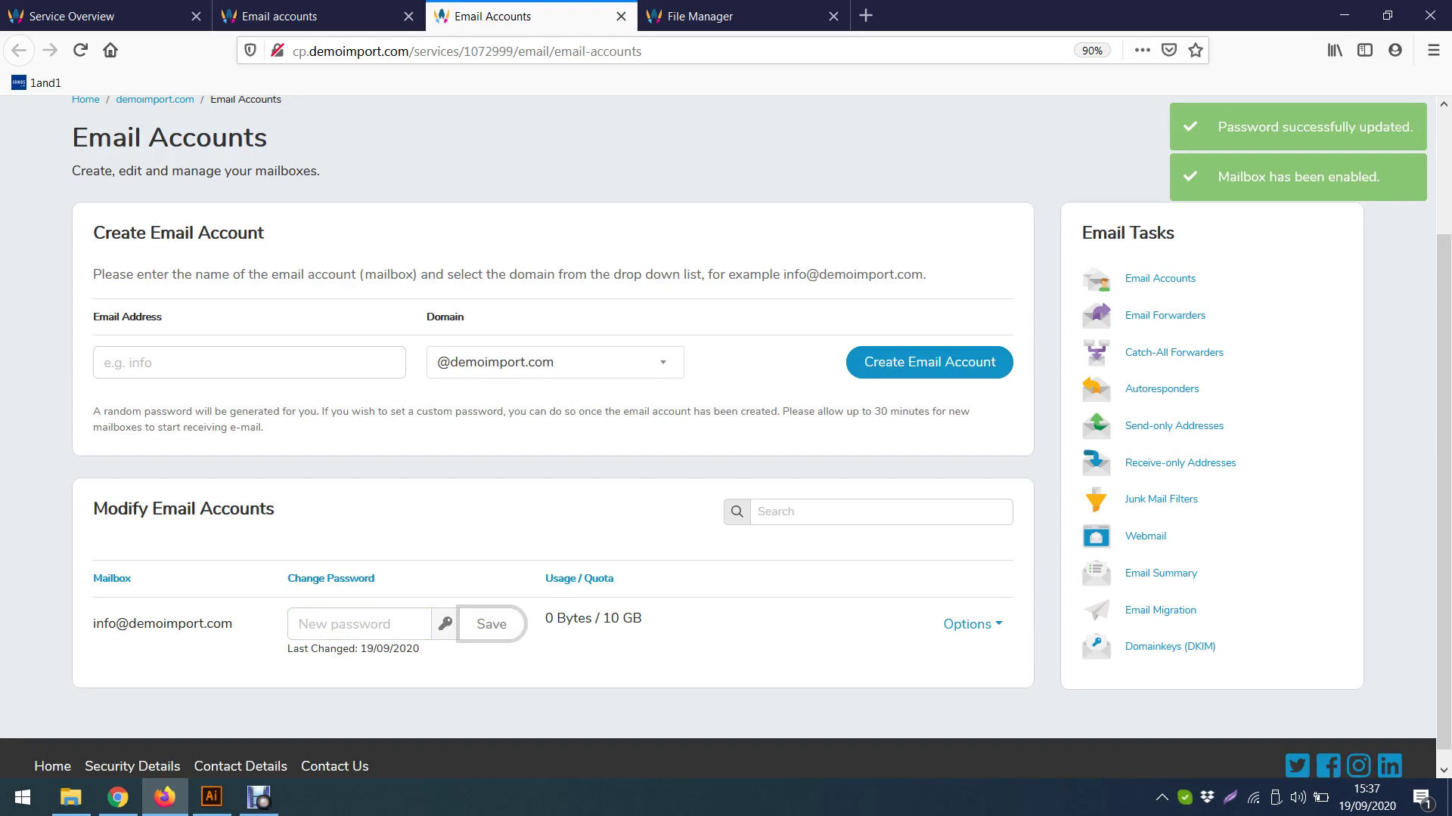
Return to the Email Migrations page, reload it, and look over the IMAP migration form.
left_click(310, 16)
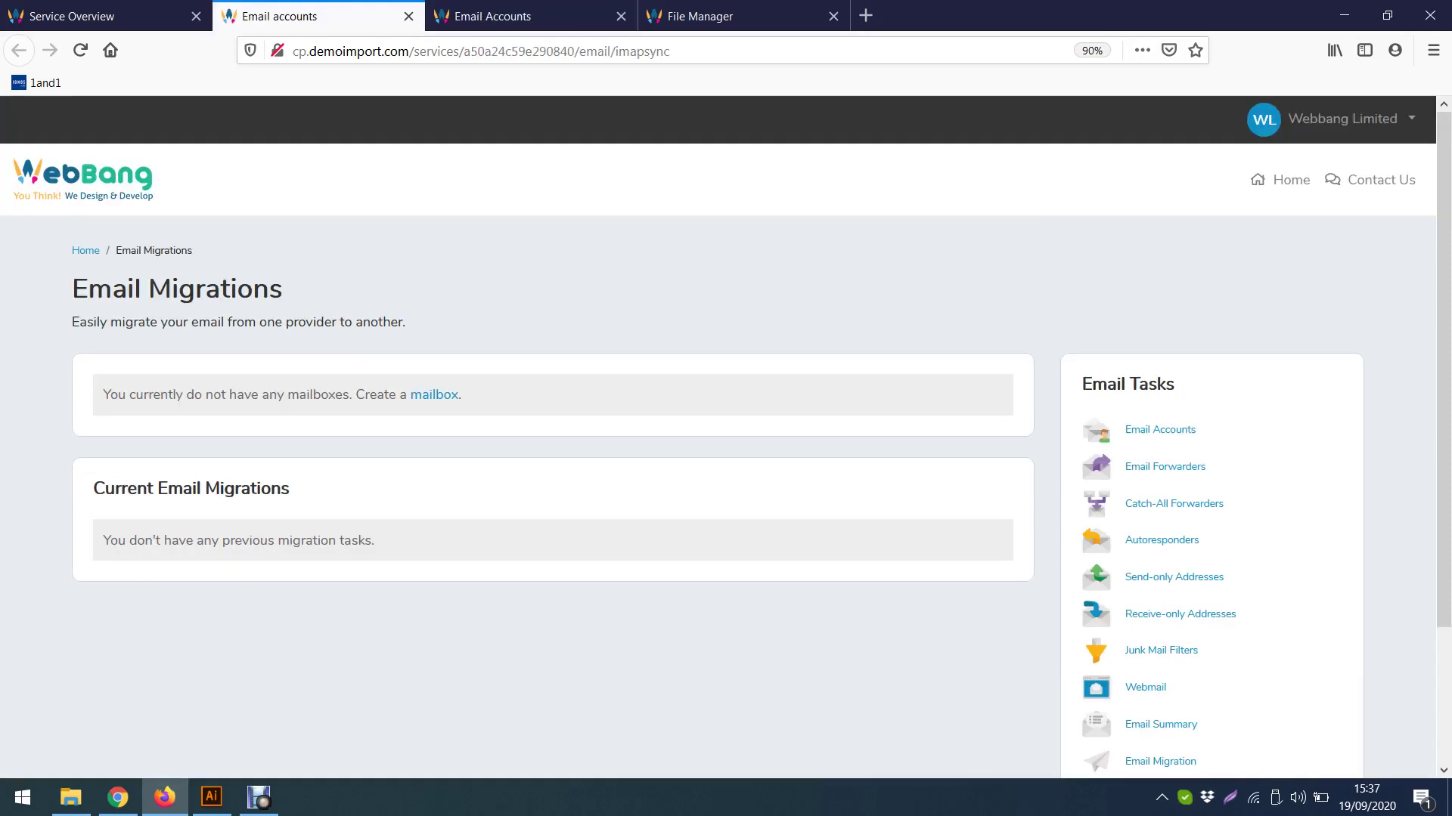
key("F5")
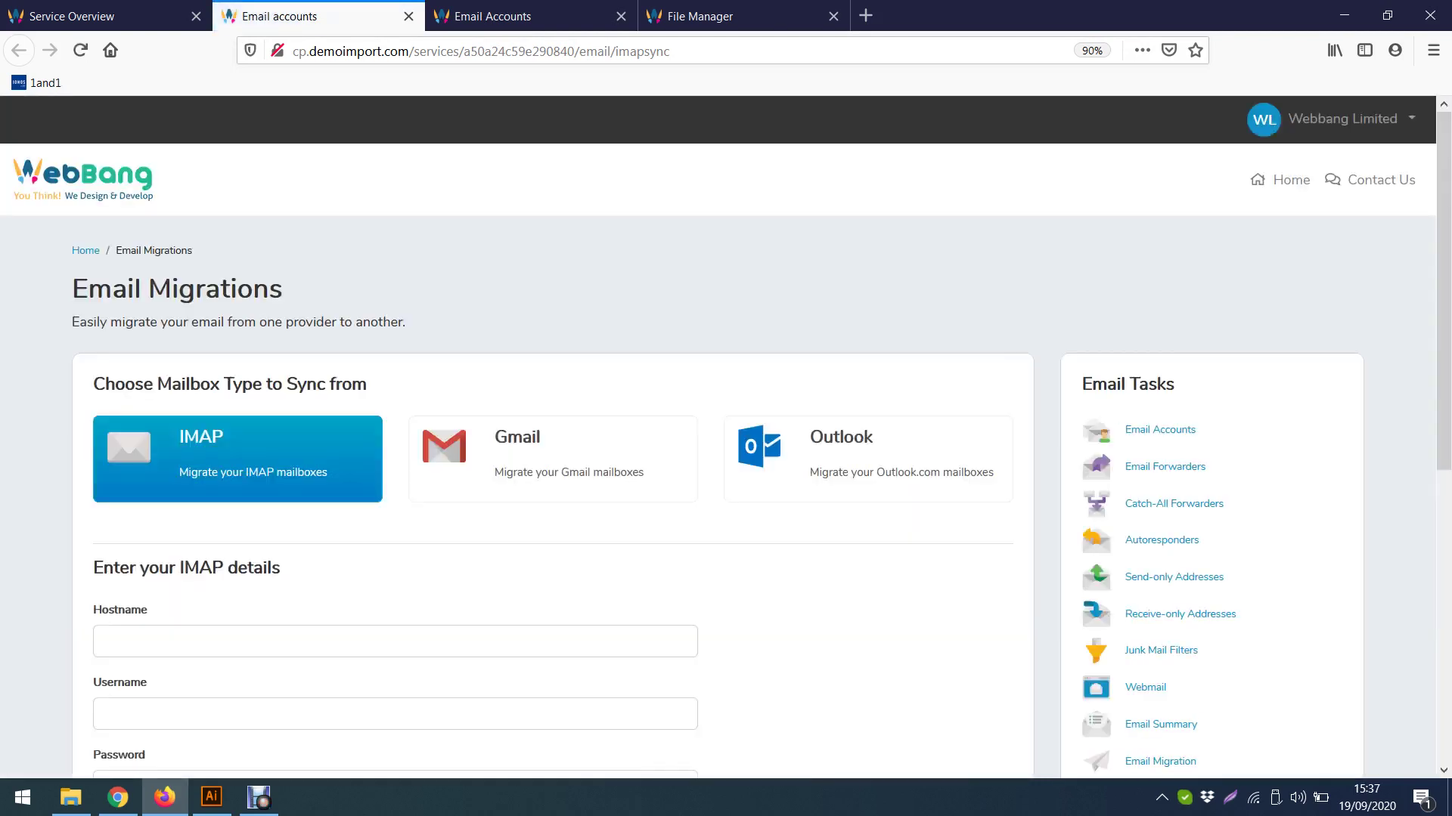
scroll(725, 437, "down", 2)
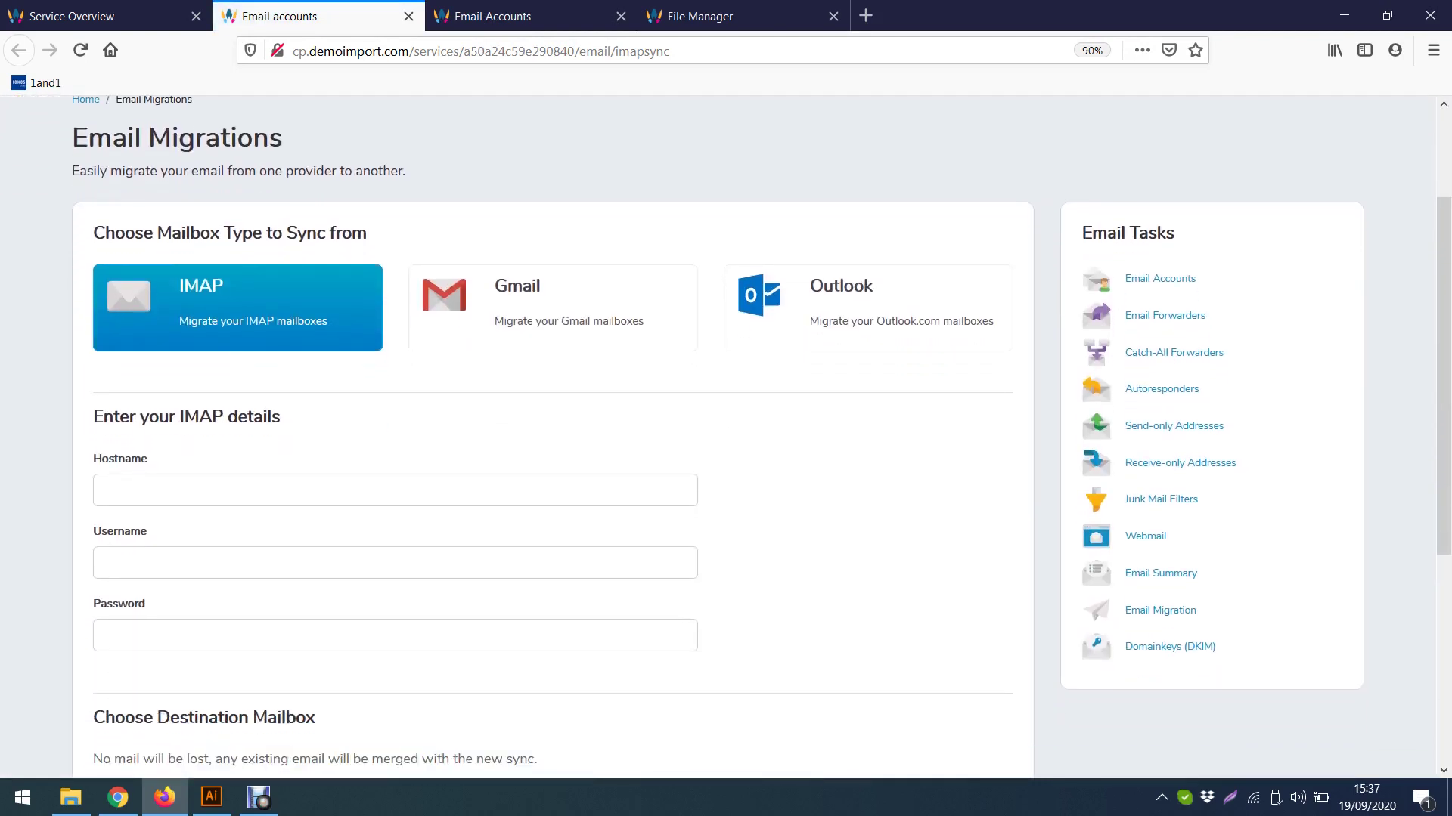
scroll(725, 437, "down", 1)
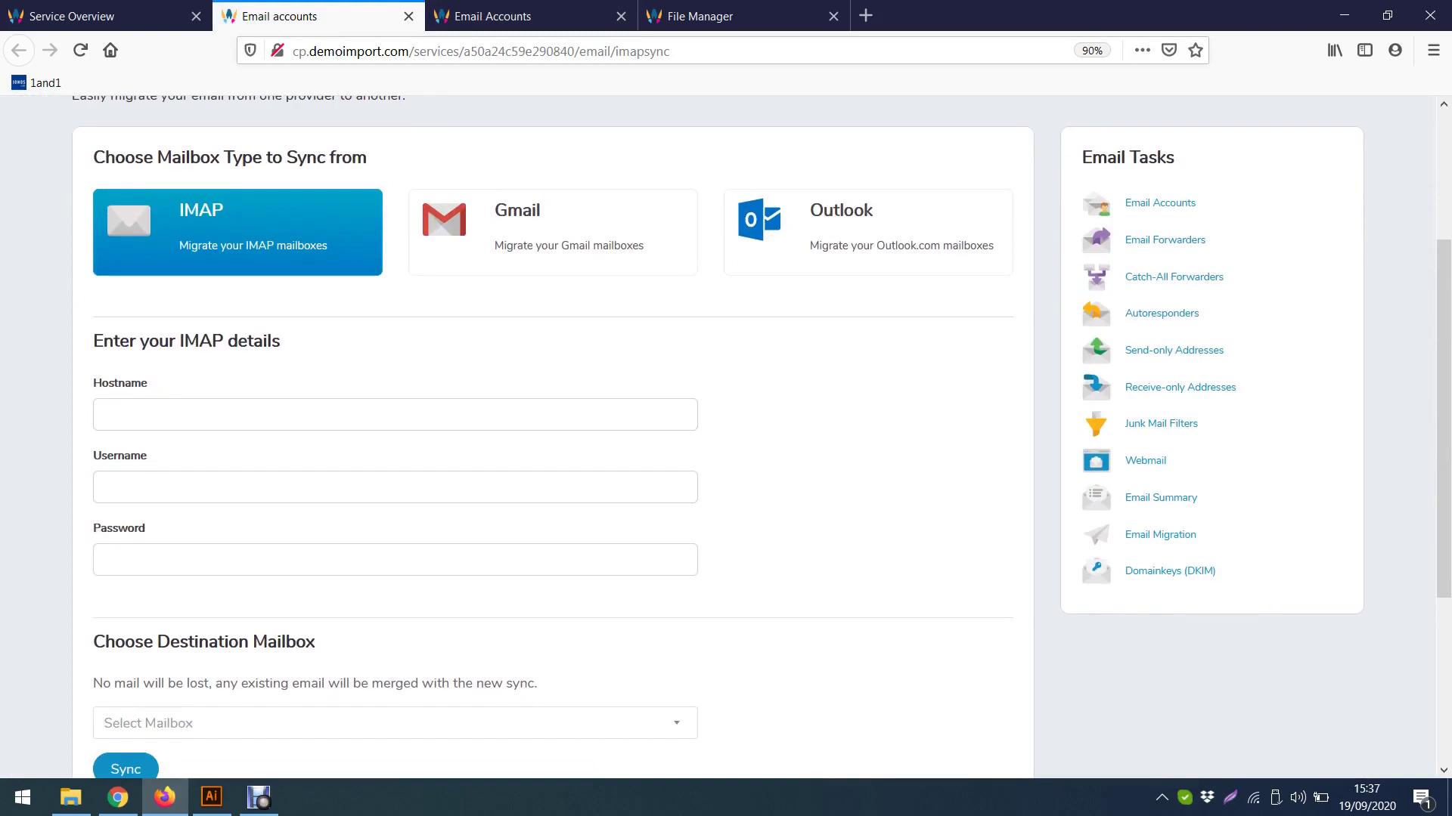
scroll(726, 437, "up", 1)
Compare the details forms for the Gmail, Outlook and IMAP mailbox types on the Email Migrations page.
left_click(553, 307)
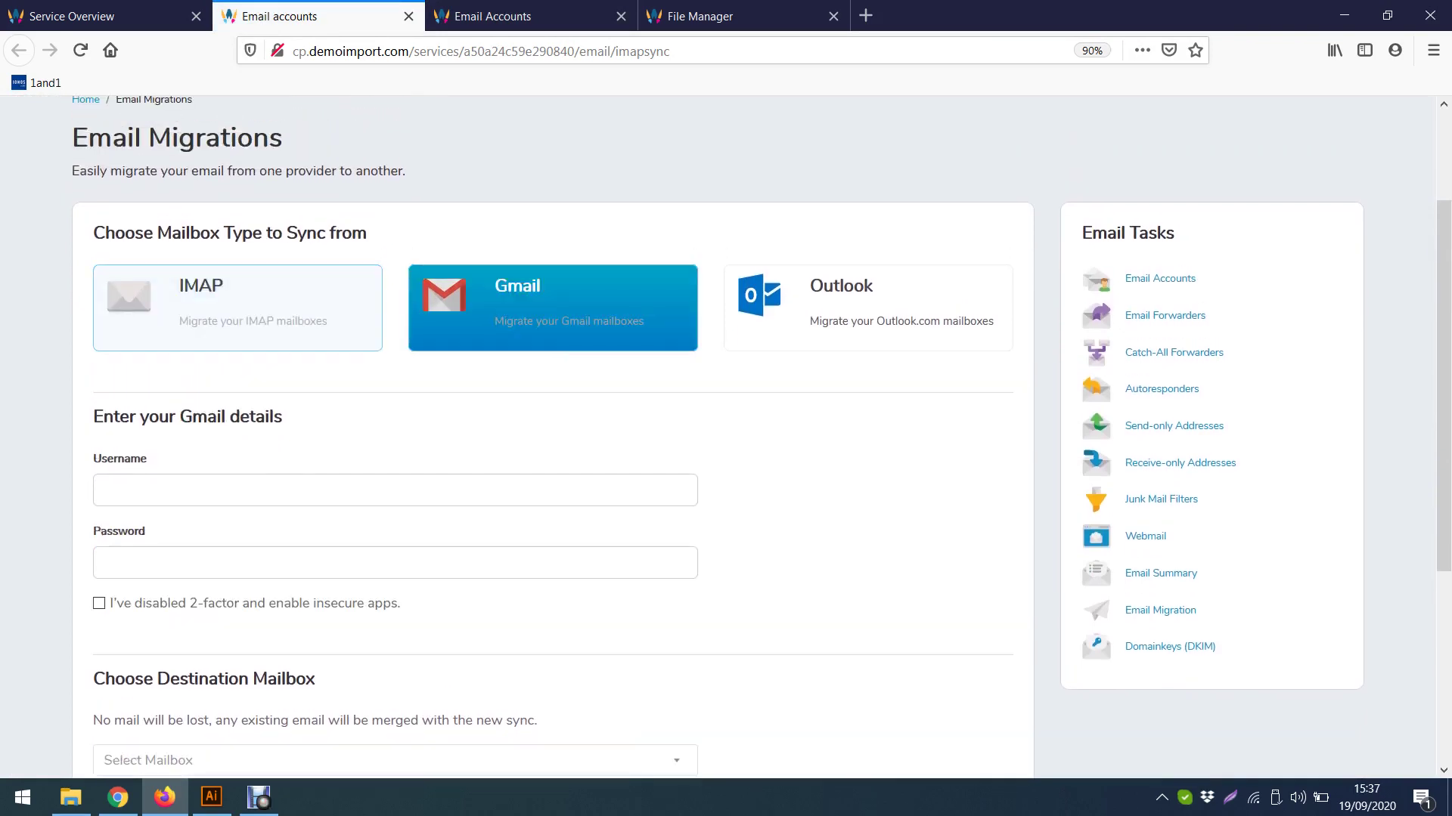
left_click(868, 307)
left_click(237, 308)
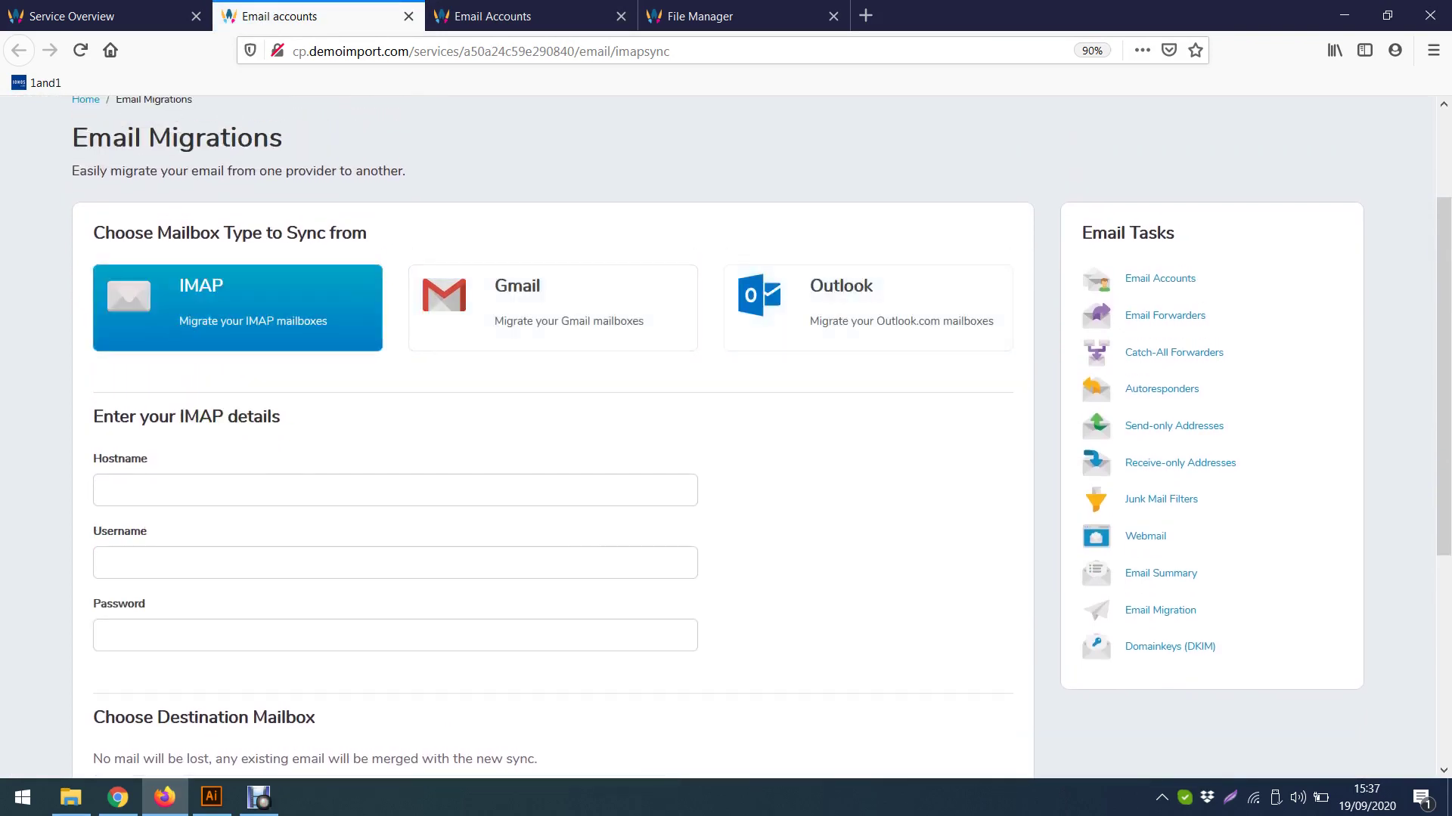
left_click(394, 490)
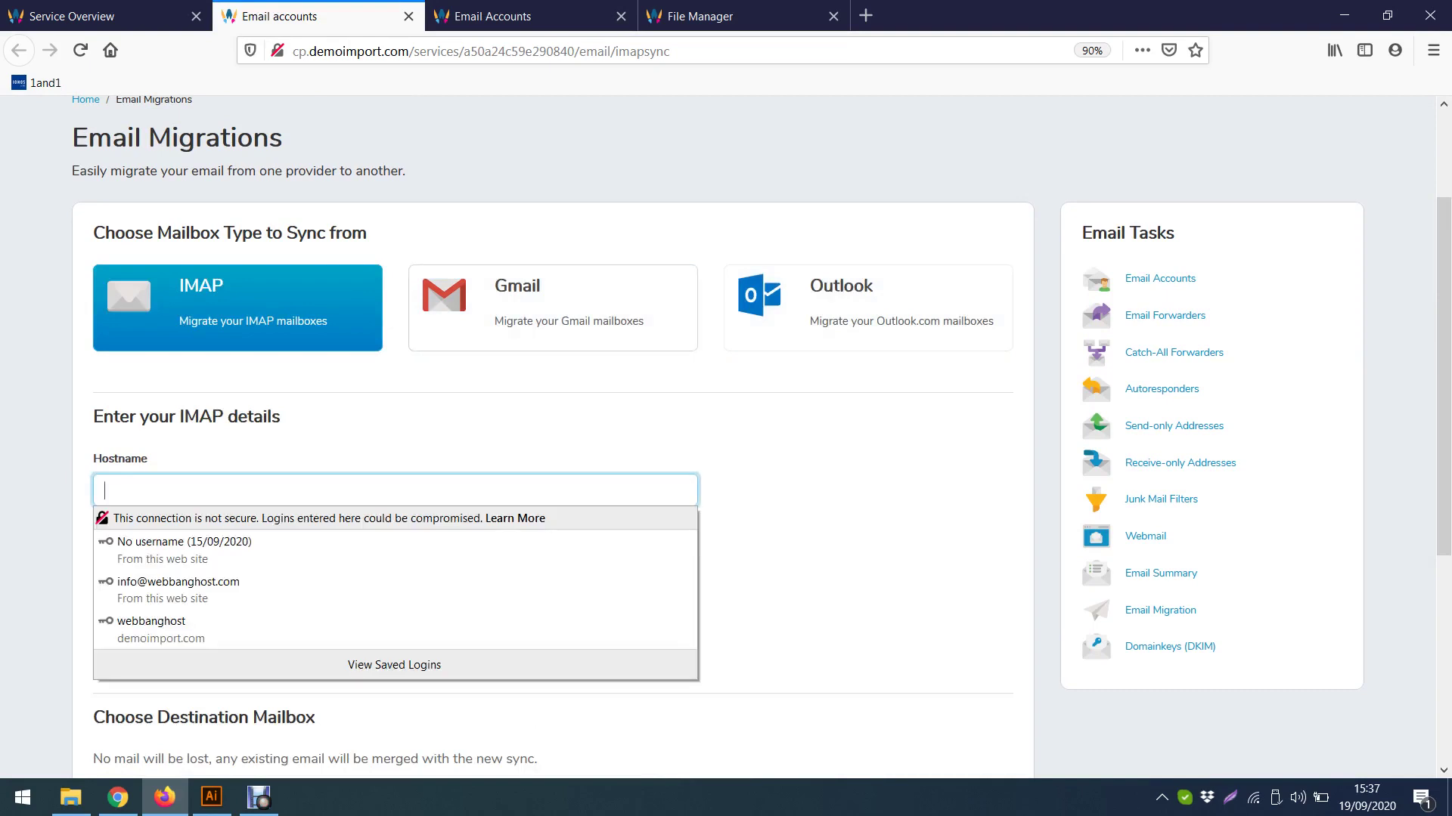
left_click(553, 307)
left_click(868, 307)
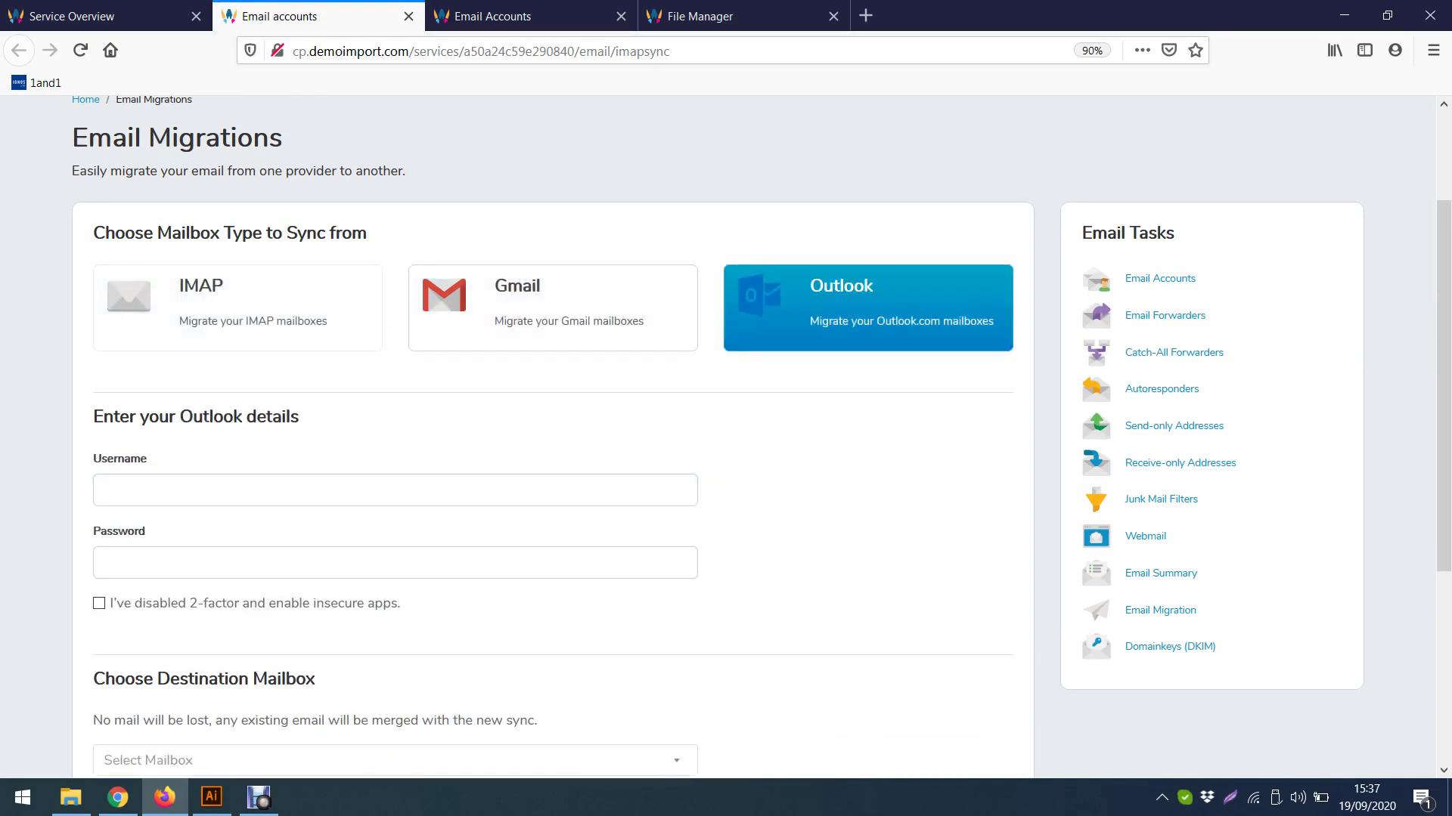
key("Down")
key("Escape")
scroll(644, 246, "down", 2)
Choose Gmail as the mailbox type to sync from, and tick the 2-factor and insecure apps confirmation.
left_click(644, 246)
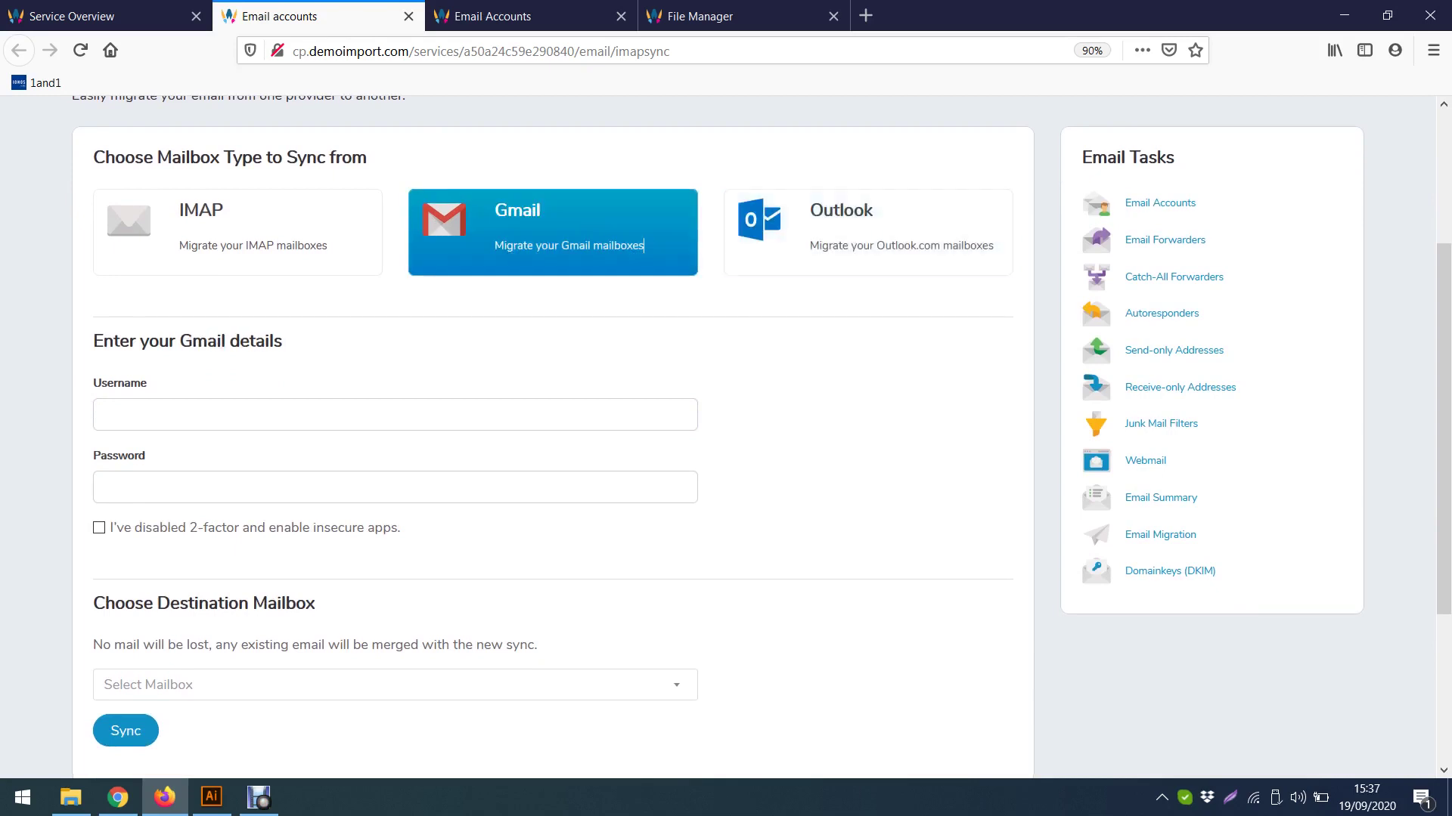
left_click(103, 414)
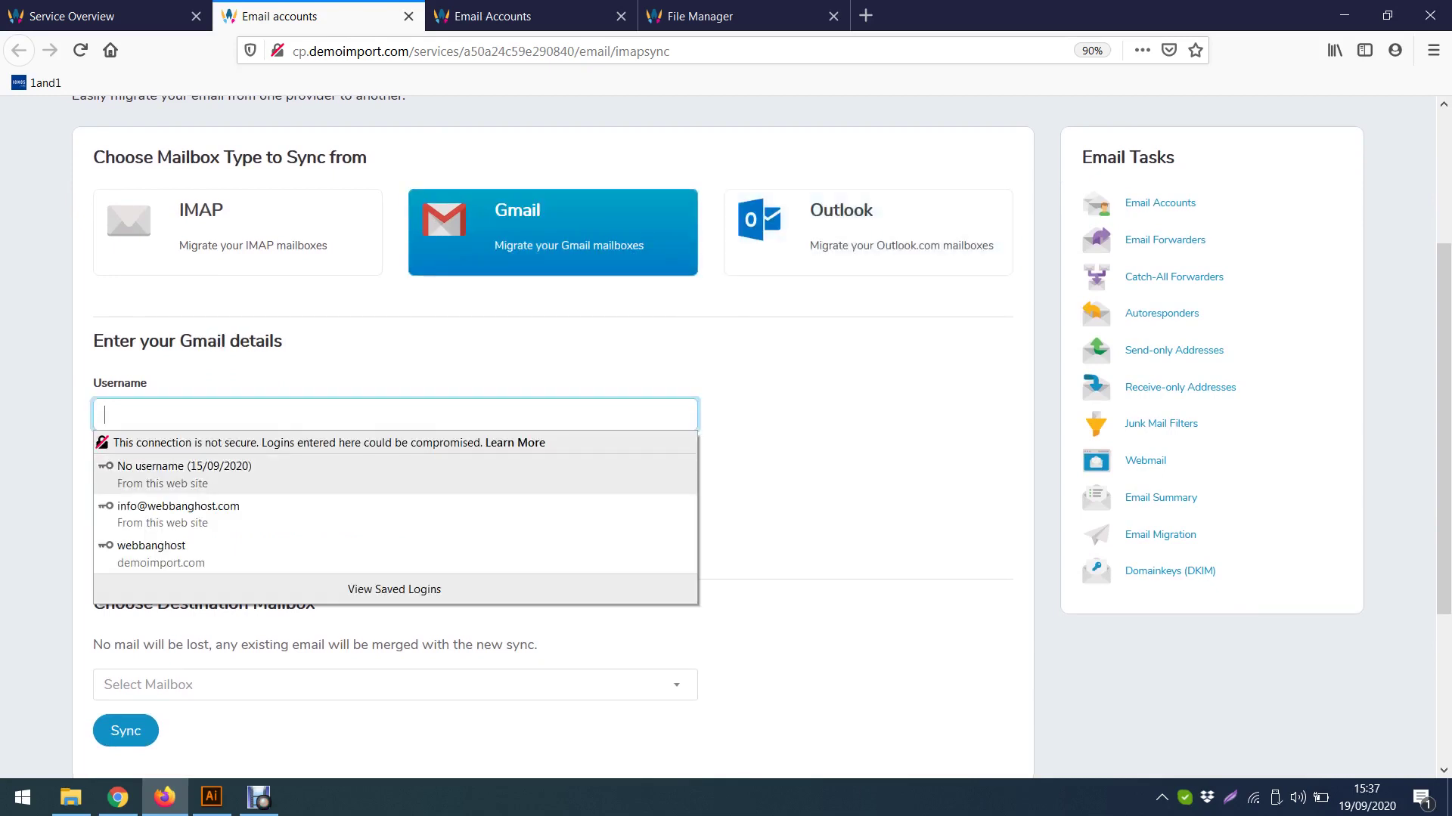
key("Escape")
scroll(395, 414, "down", 2)
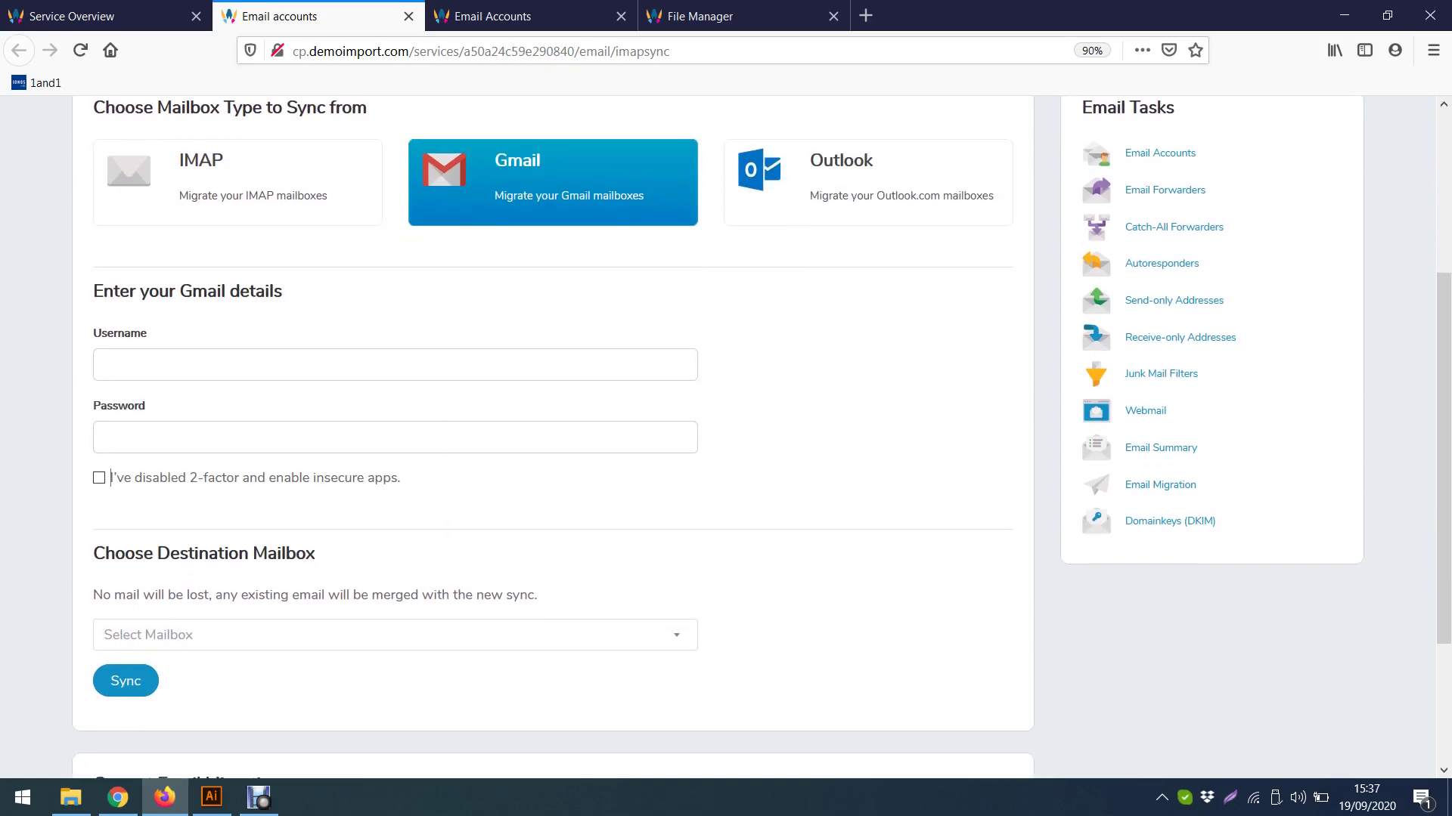
left_click_drag(113, 453, 402, 452)
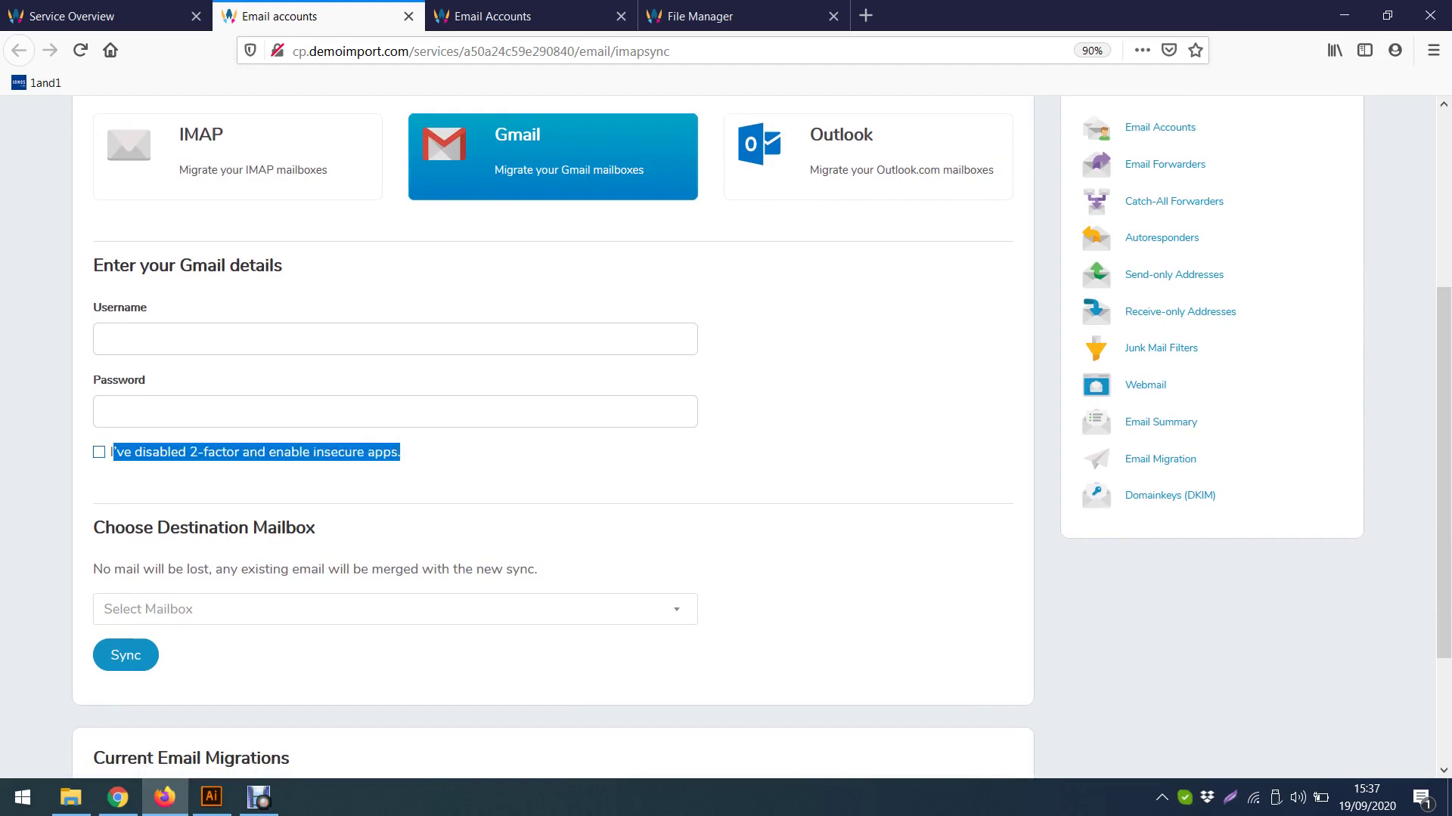
left_click(204, 452)
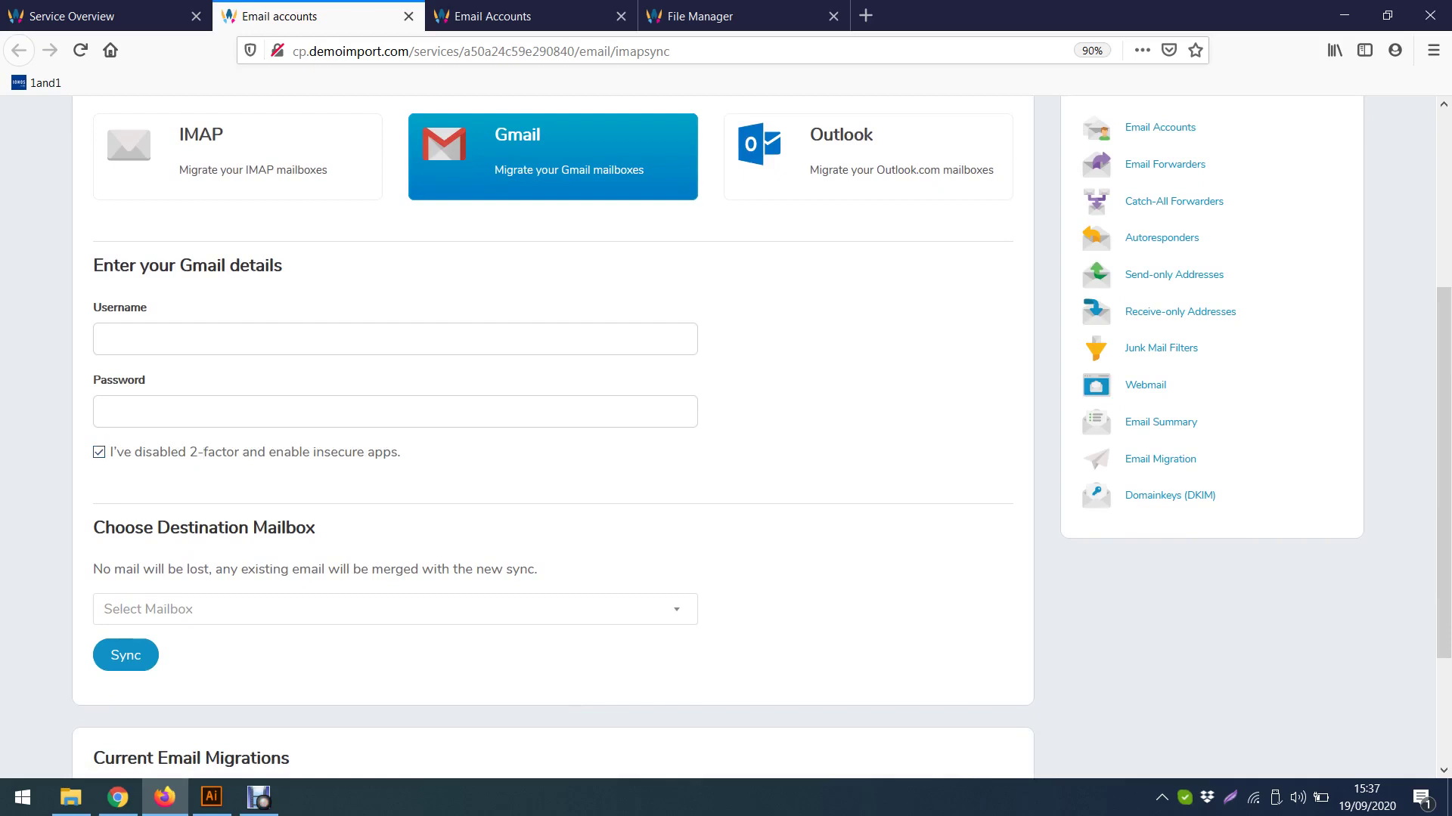
Choose the new info mailbox as the destination mailbox, and check the Current Email Migrations section.
left_click_drag(93, 527, 314, 527)
left_click(395, 609)
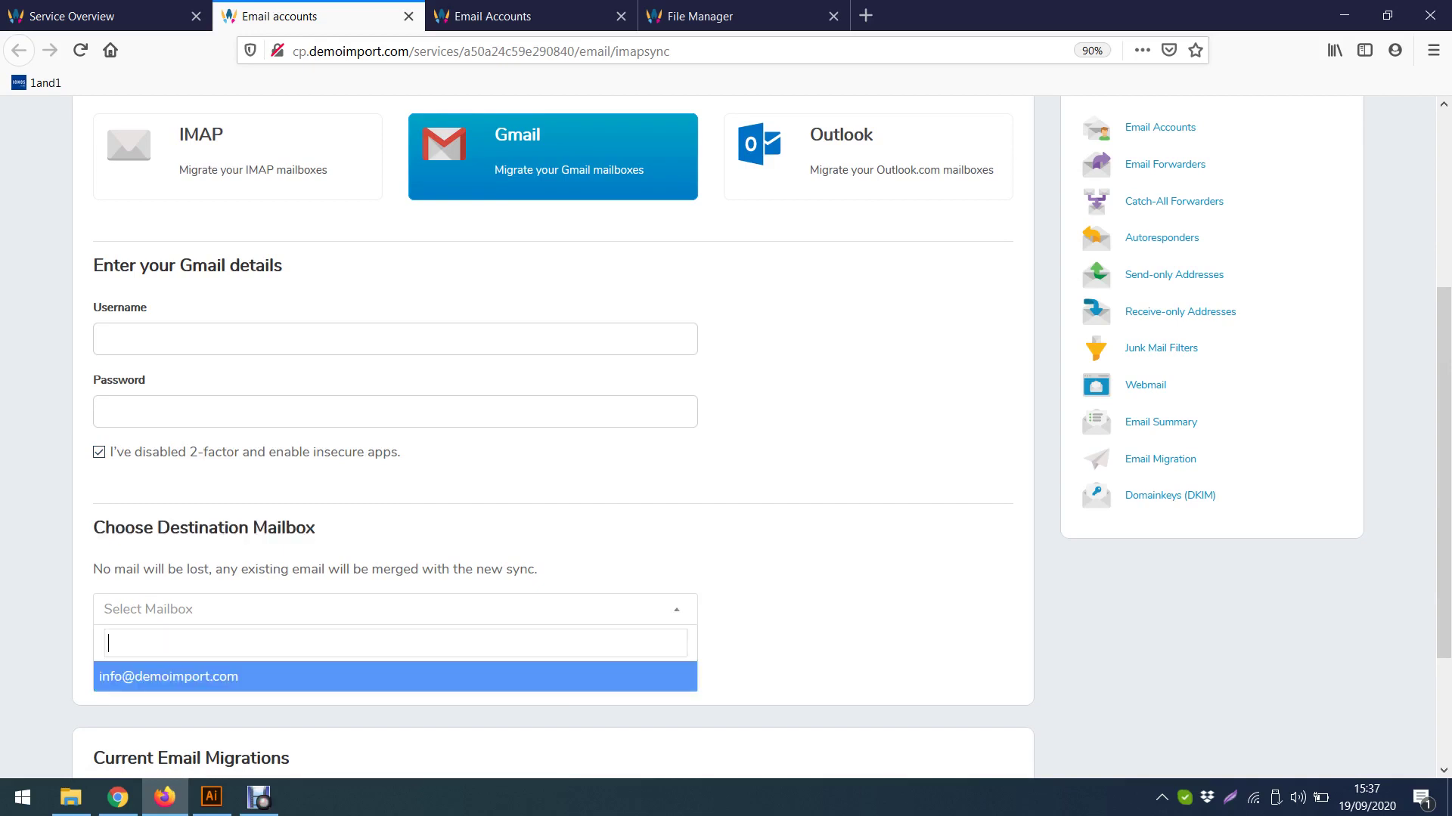
key("Return")
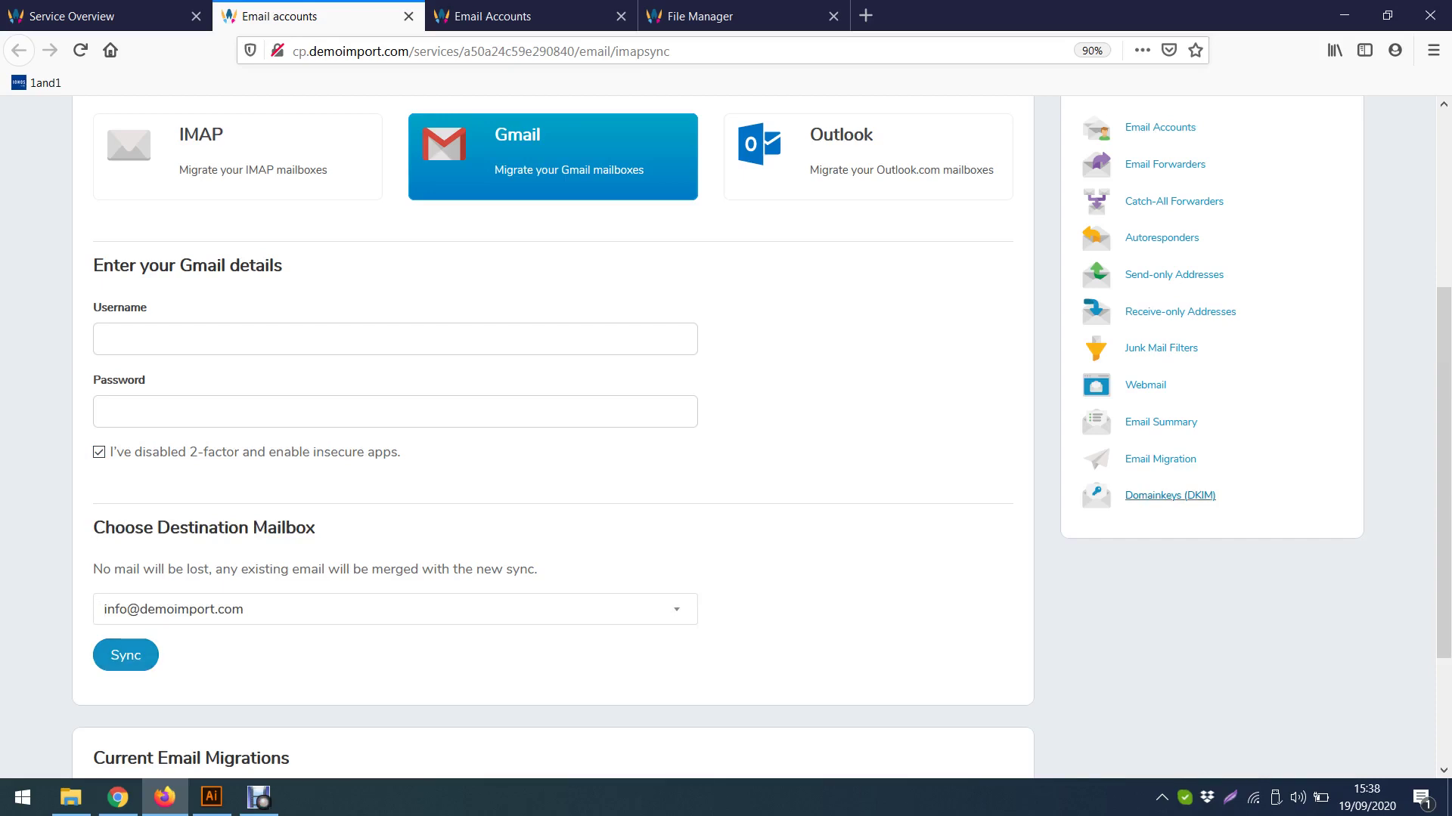
scroll(726, 438, "down", 3)
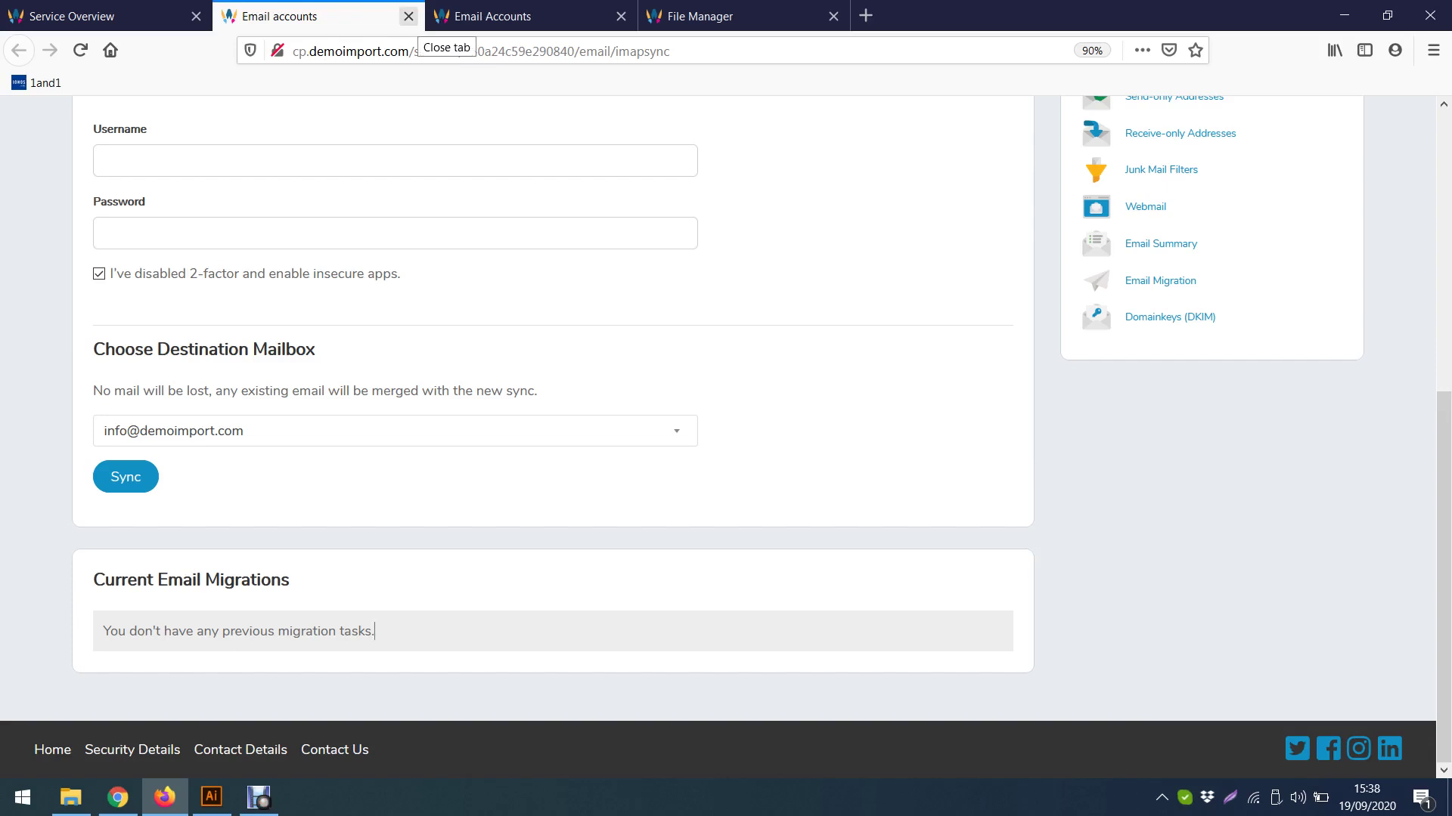
Close the Email Migrations, Email Accounts and File Manager pages to return to the service overview.
left_click(408, 16)
left_click(409, 15)
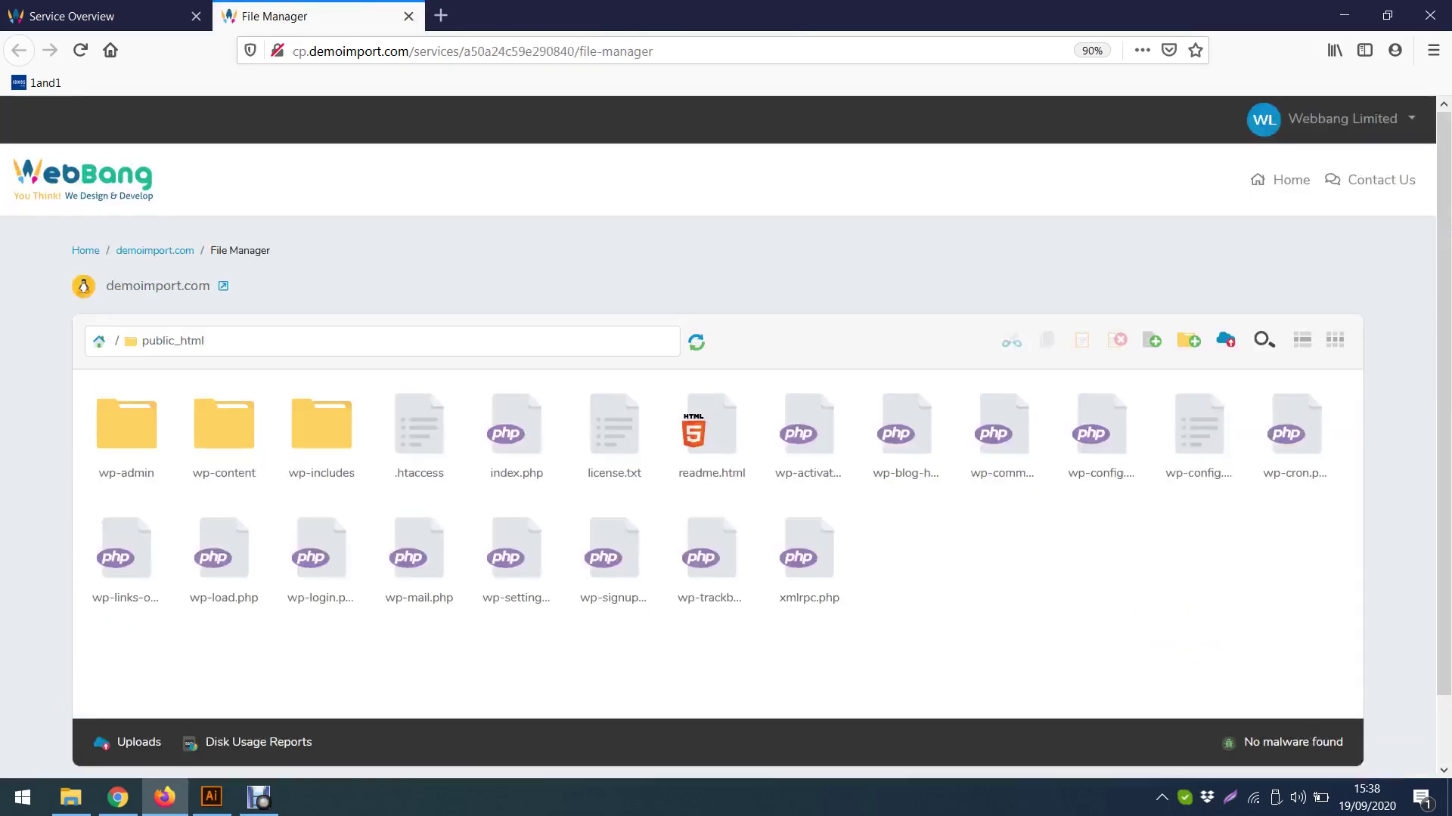
left_click(409, 16)
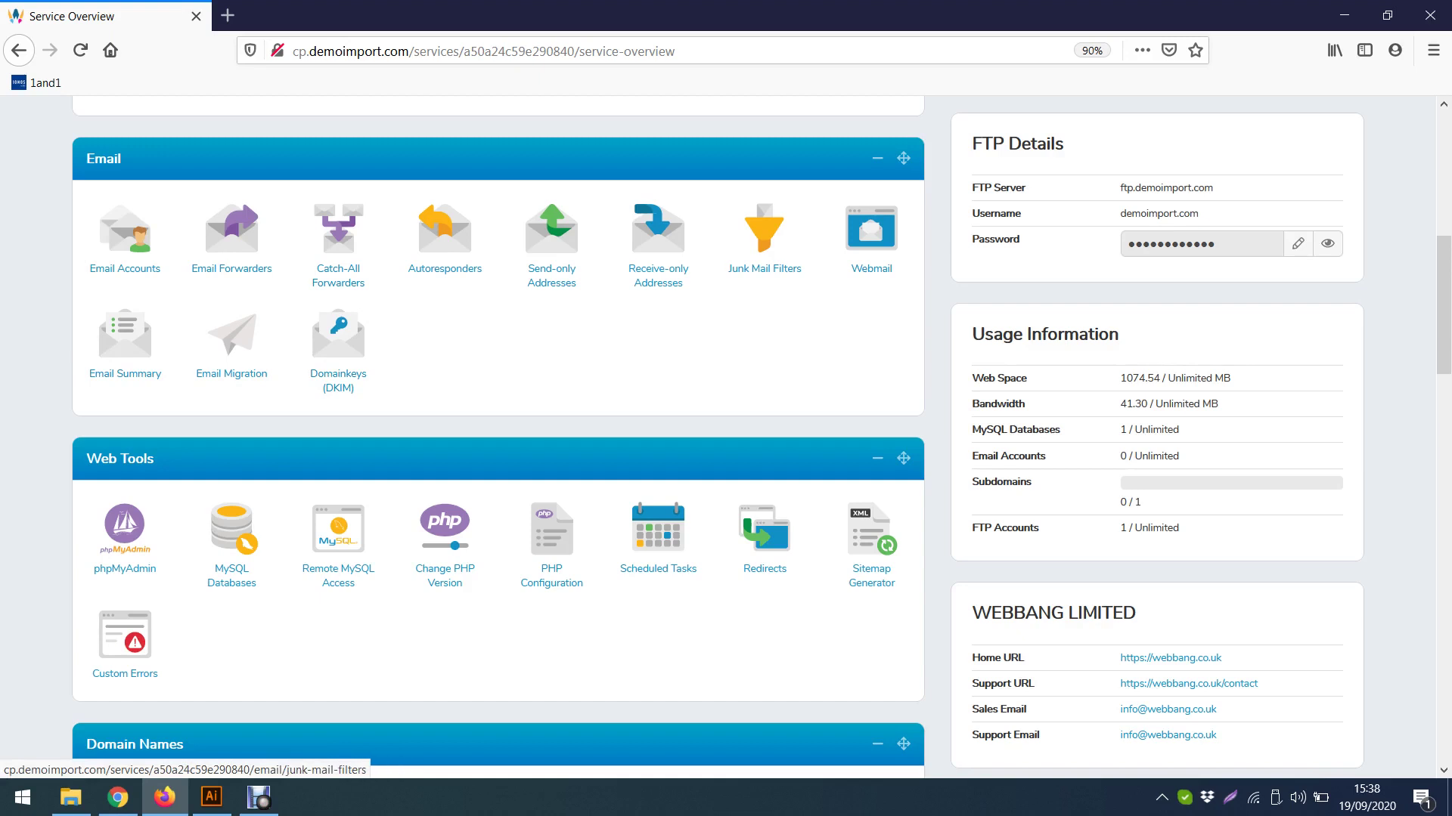
Open the MySQL Databases tool from the Web Tools section, and look over its database and user management forms.
scroll(499, 439, "down", 3)
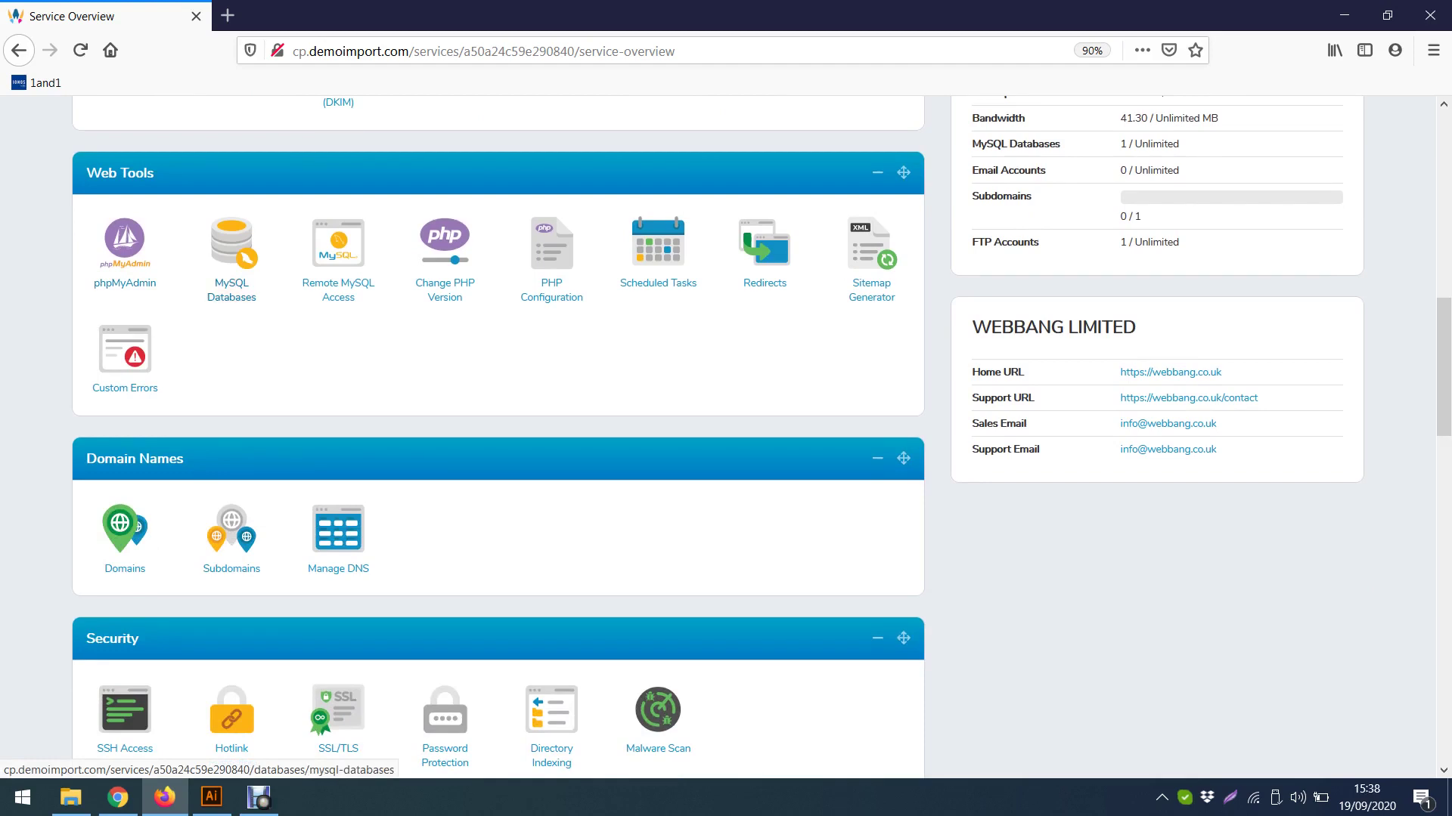
middle_click(231, 291)
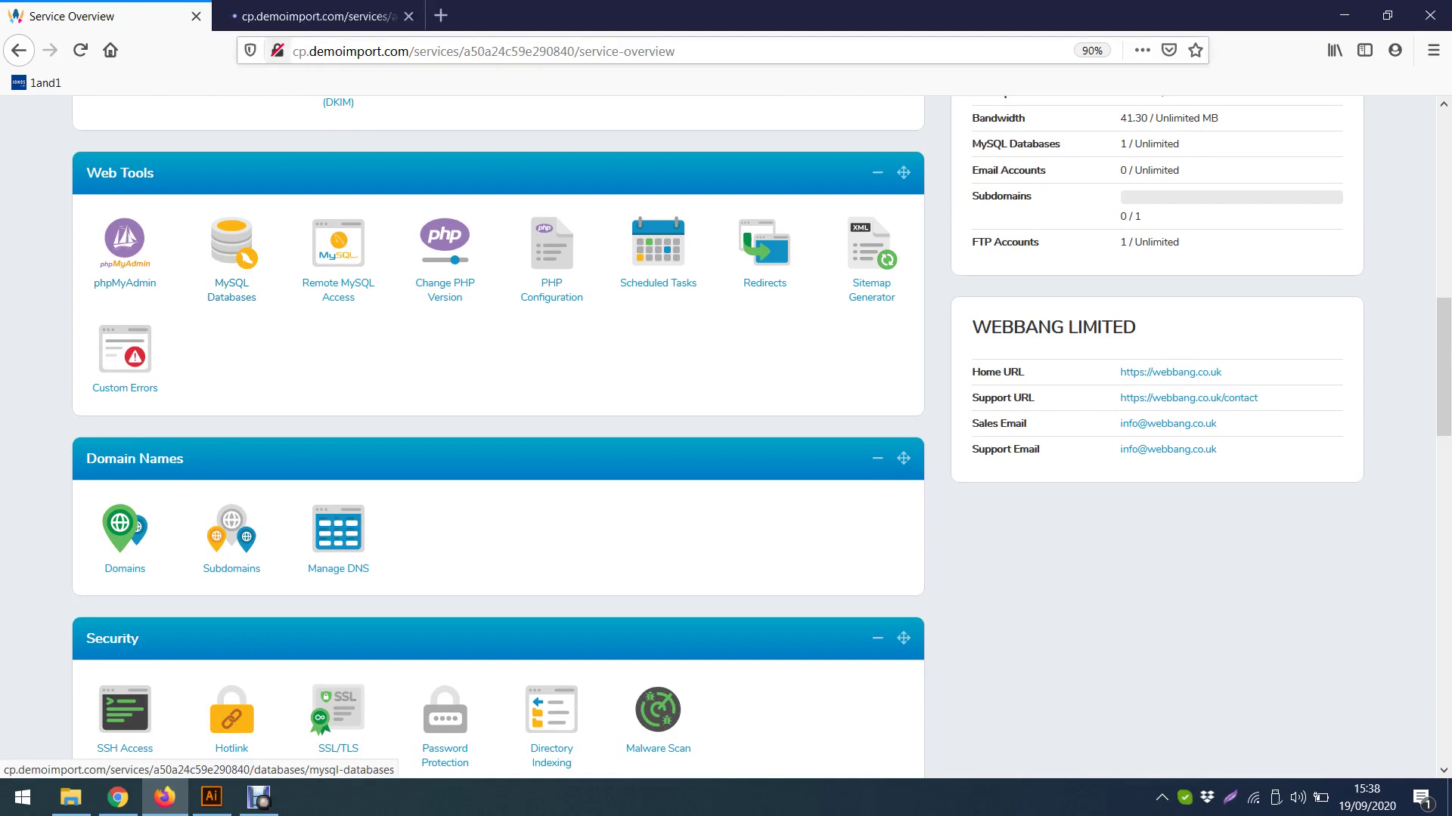
left_click(317, 16)
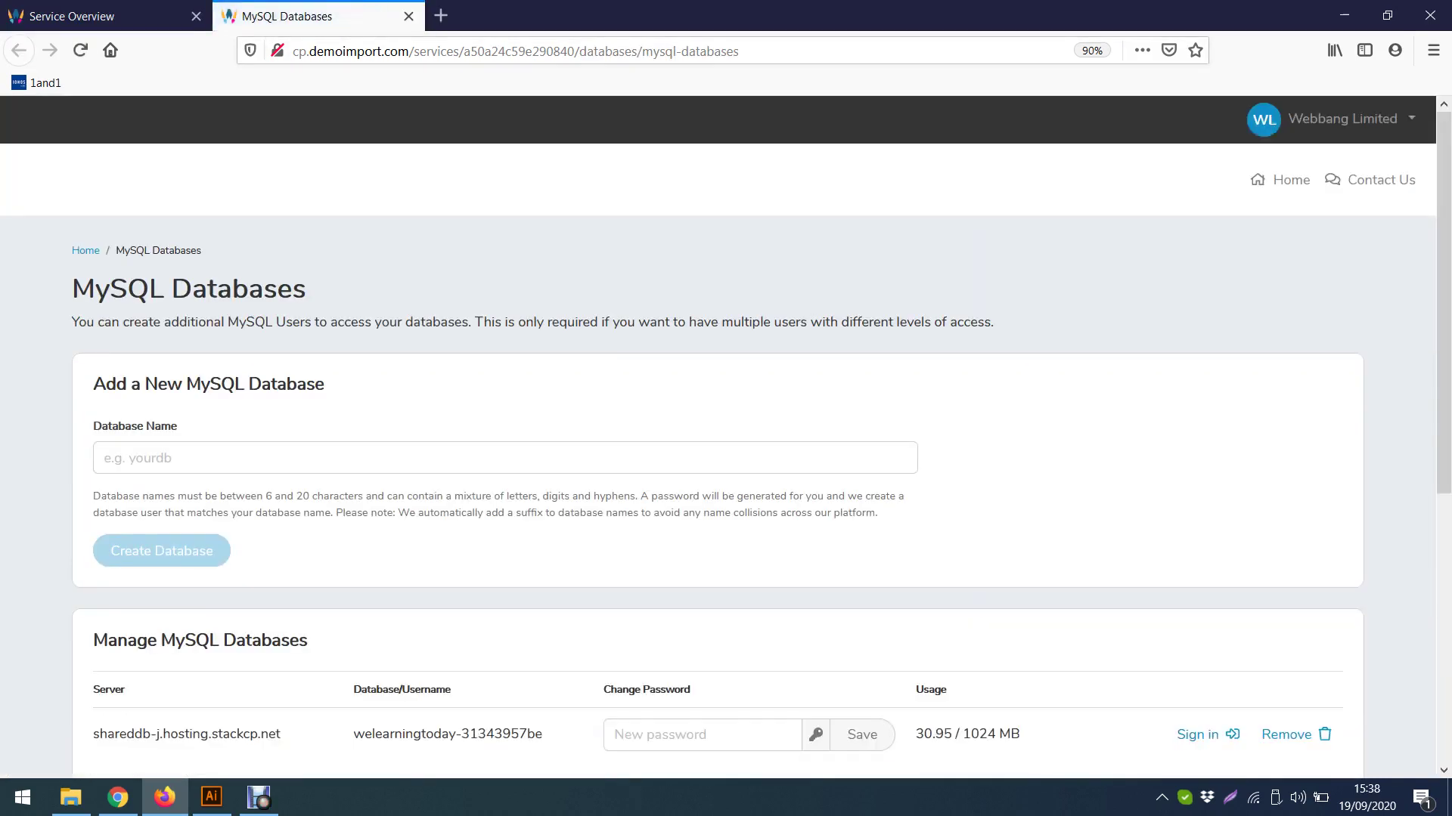
scroll(725, 437, "down", 2)
scroll(726, 437, "down", 3)
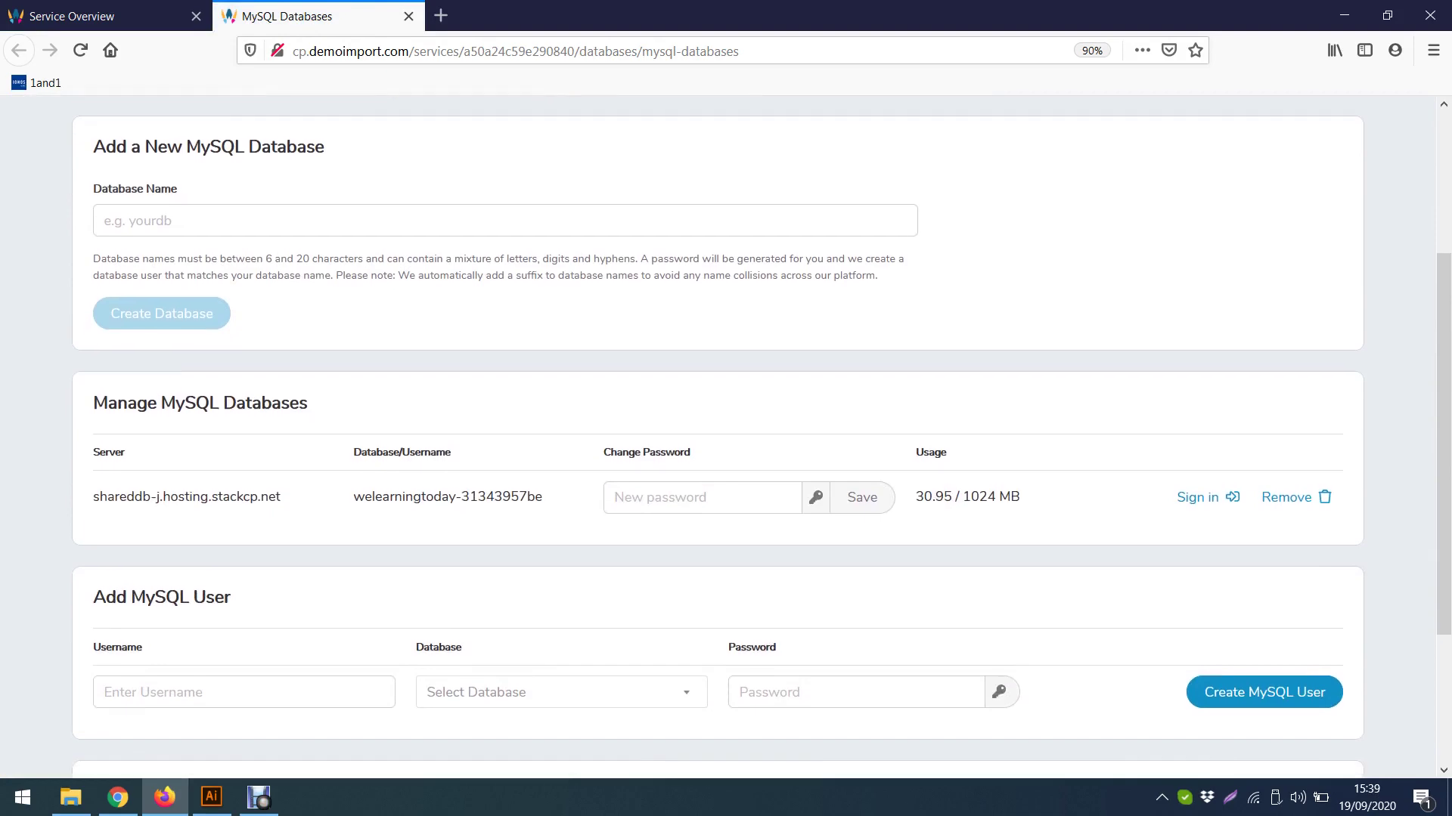
View the database choices for a new MySQL user, and close the MySQL Databases page without adding a user.
left_click(561, 627)
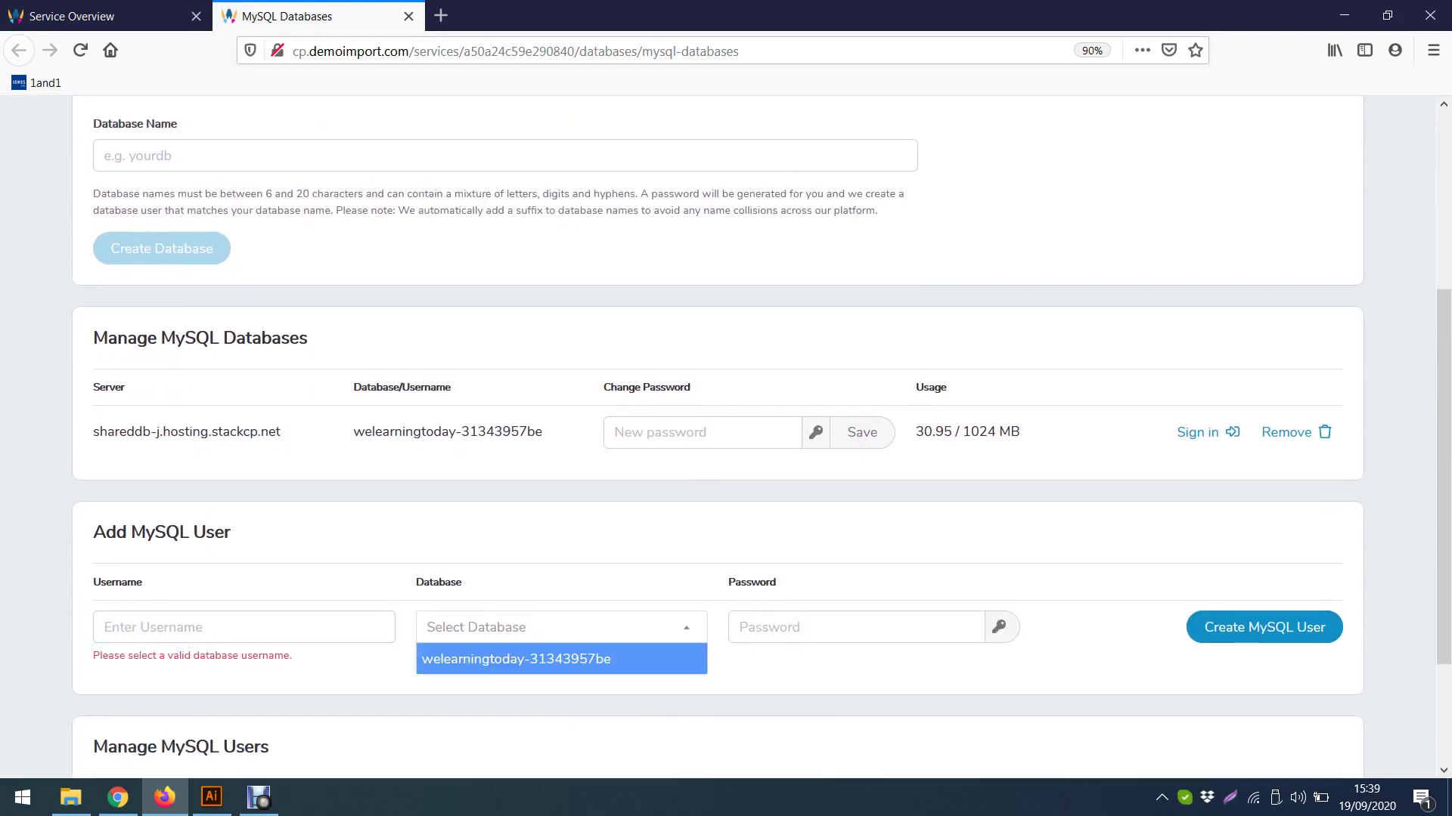
left_click(244, 627)
scroll(726, 437, "up", 1)
scroll(726, 437, "up", 3)
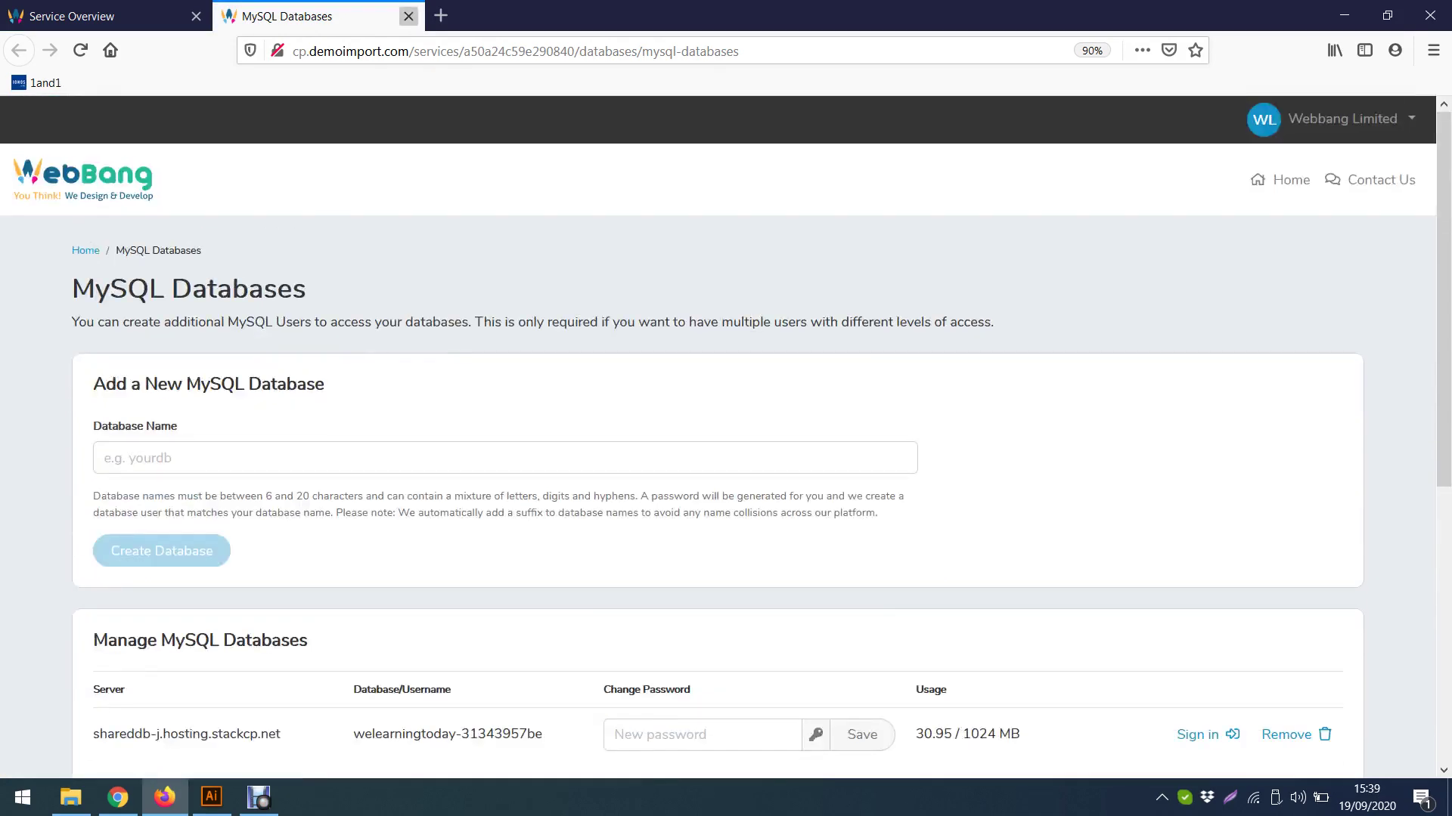
left_click(409, 16)
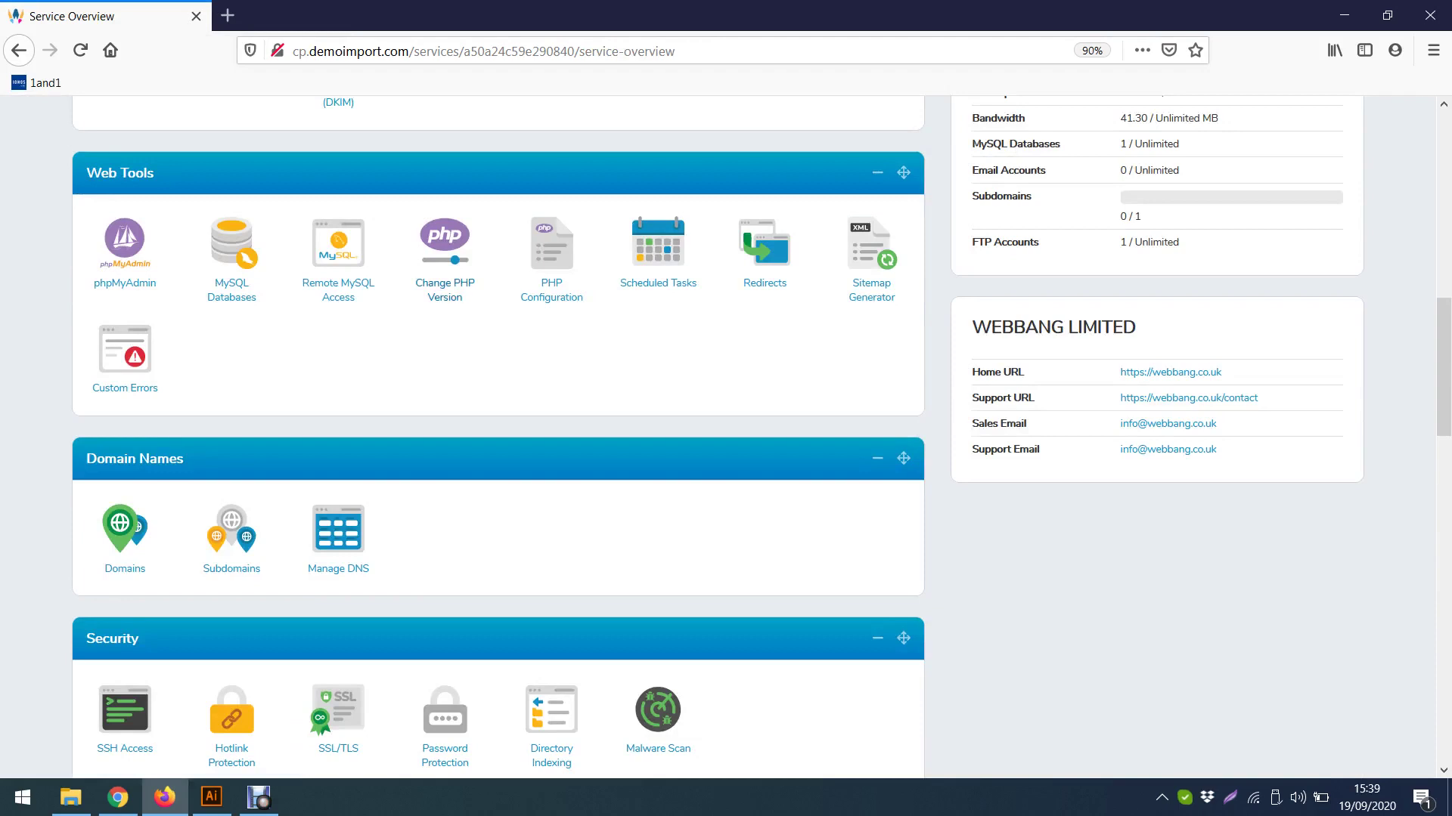
Switch the website's PHP version to PHP 7.4 with the Change PHP Version tool, and close its page.
middle_click(444, 290)
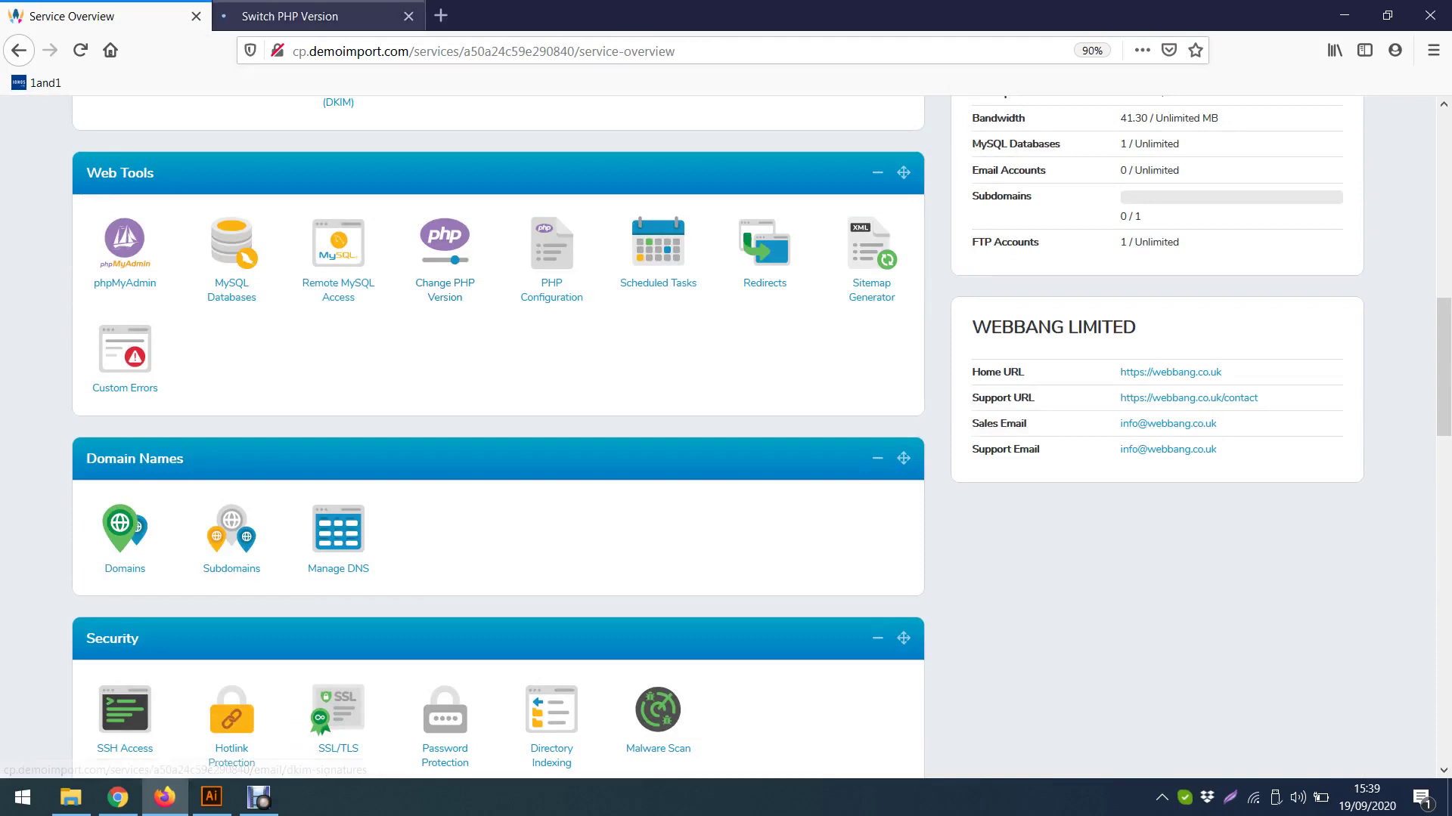
left_click(318, 16)
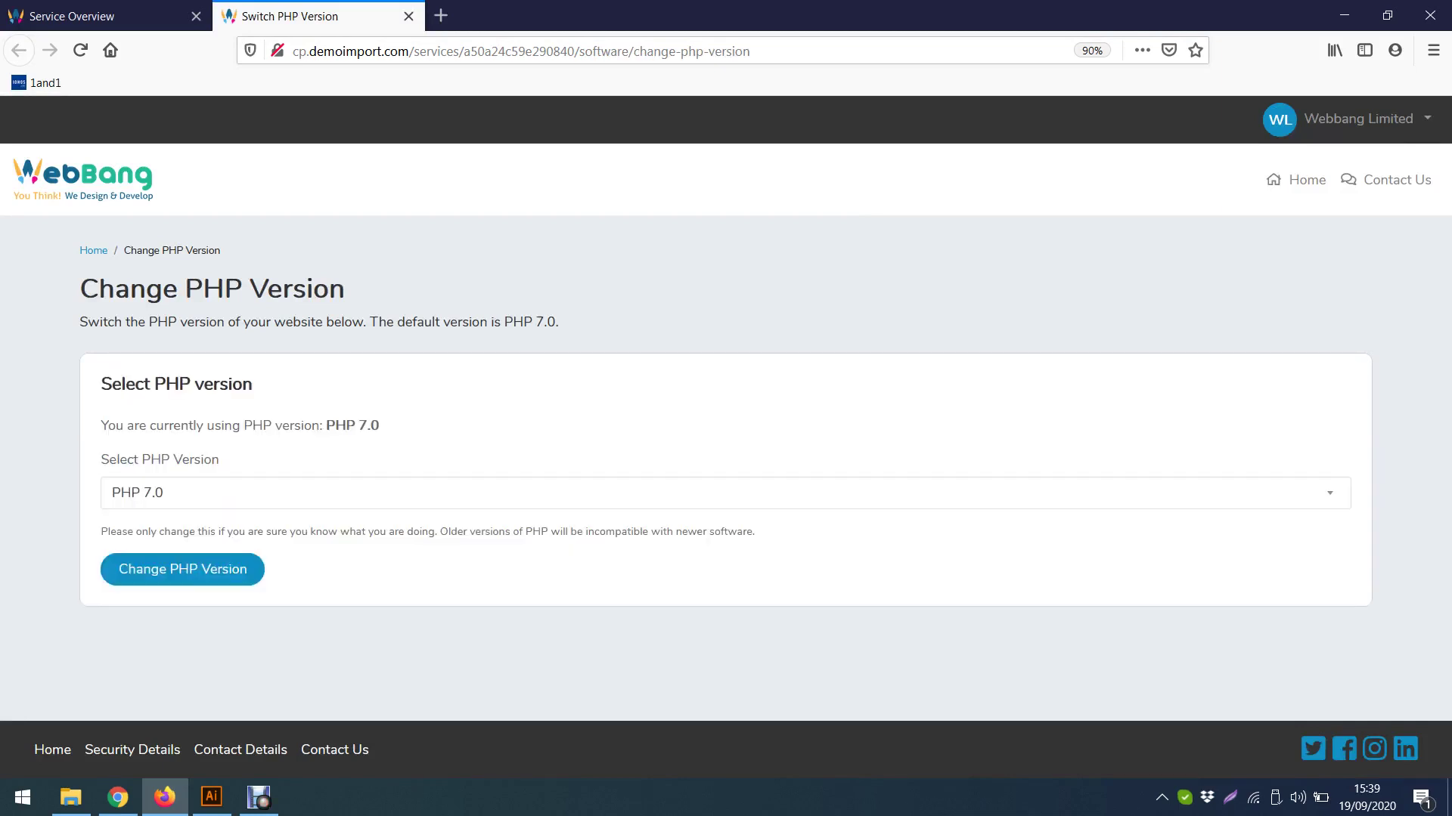
left_click(724, 492)
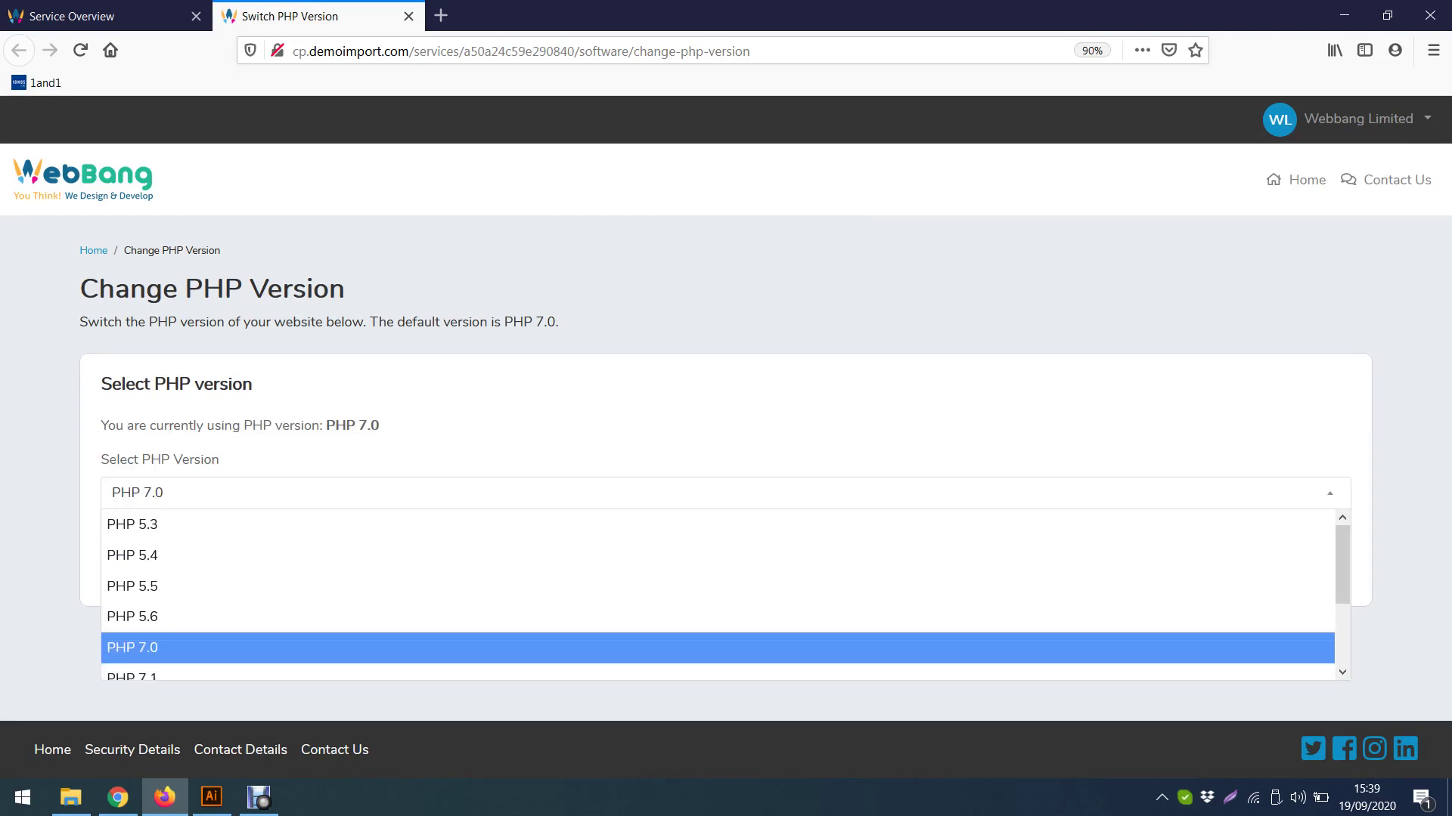
scroll(718, 641, "down", 2)
left_click(131, 664)
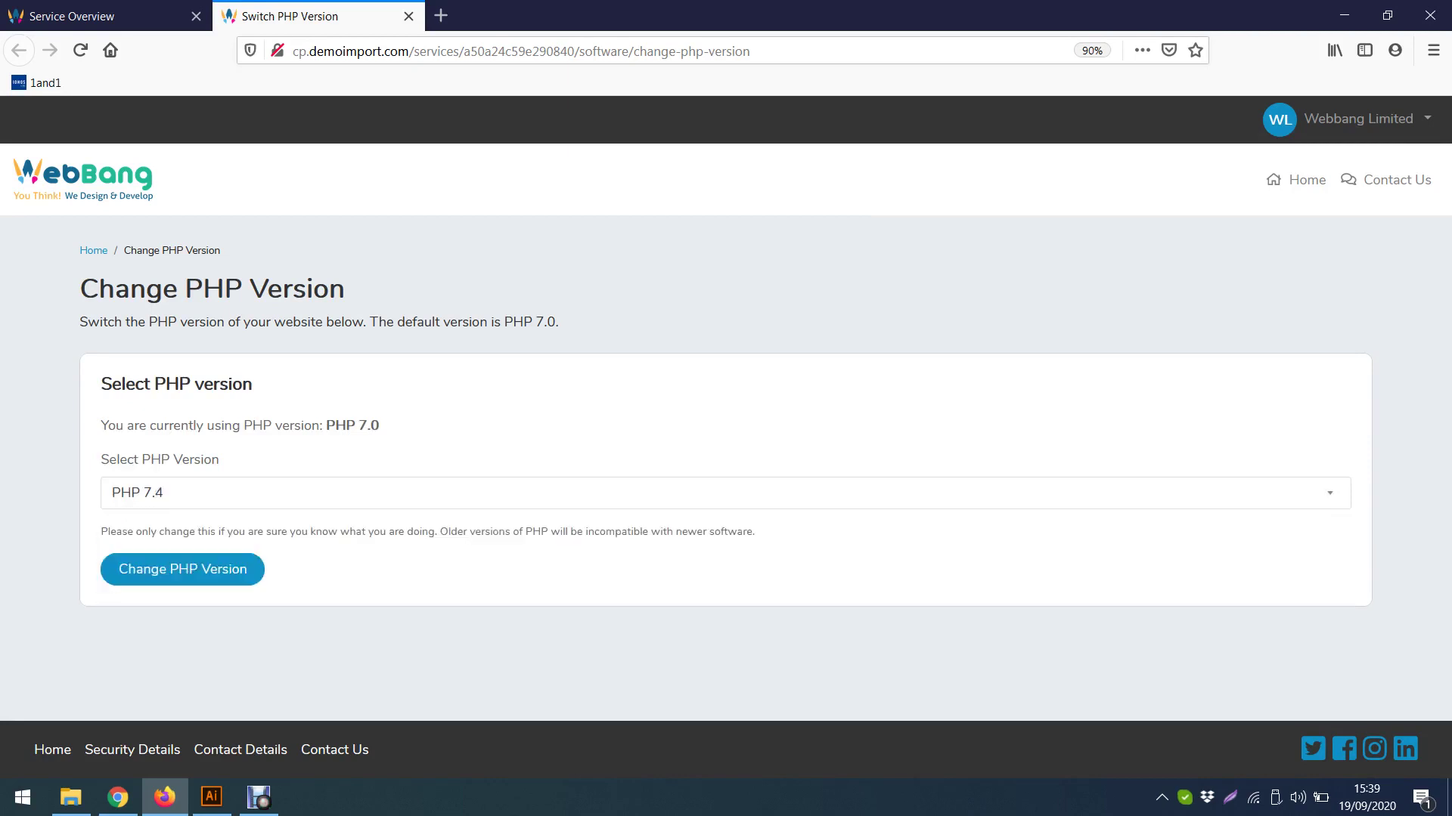
left_click(182, 568)
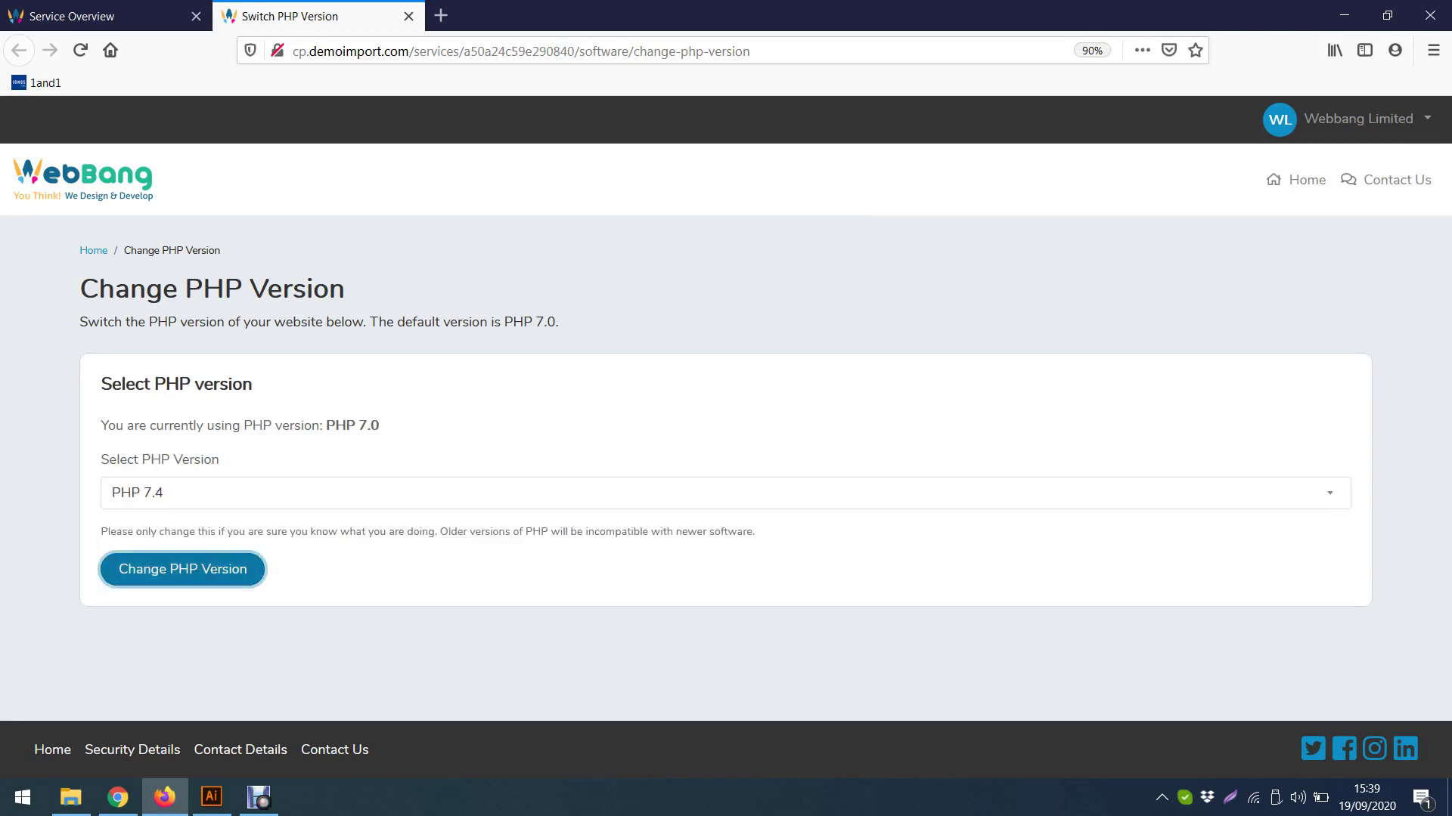
key("Return")
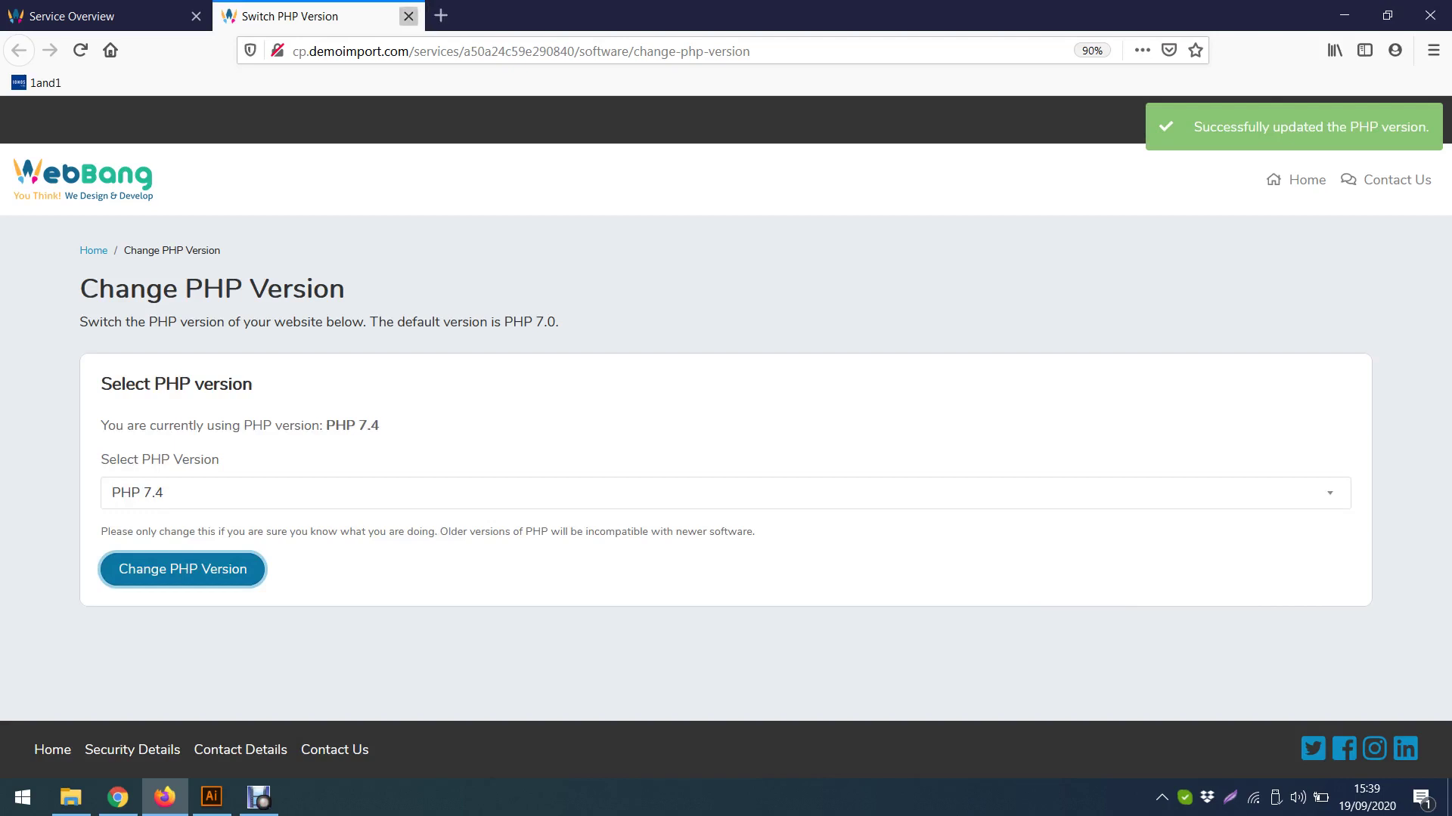
key("ctrl+w")
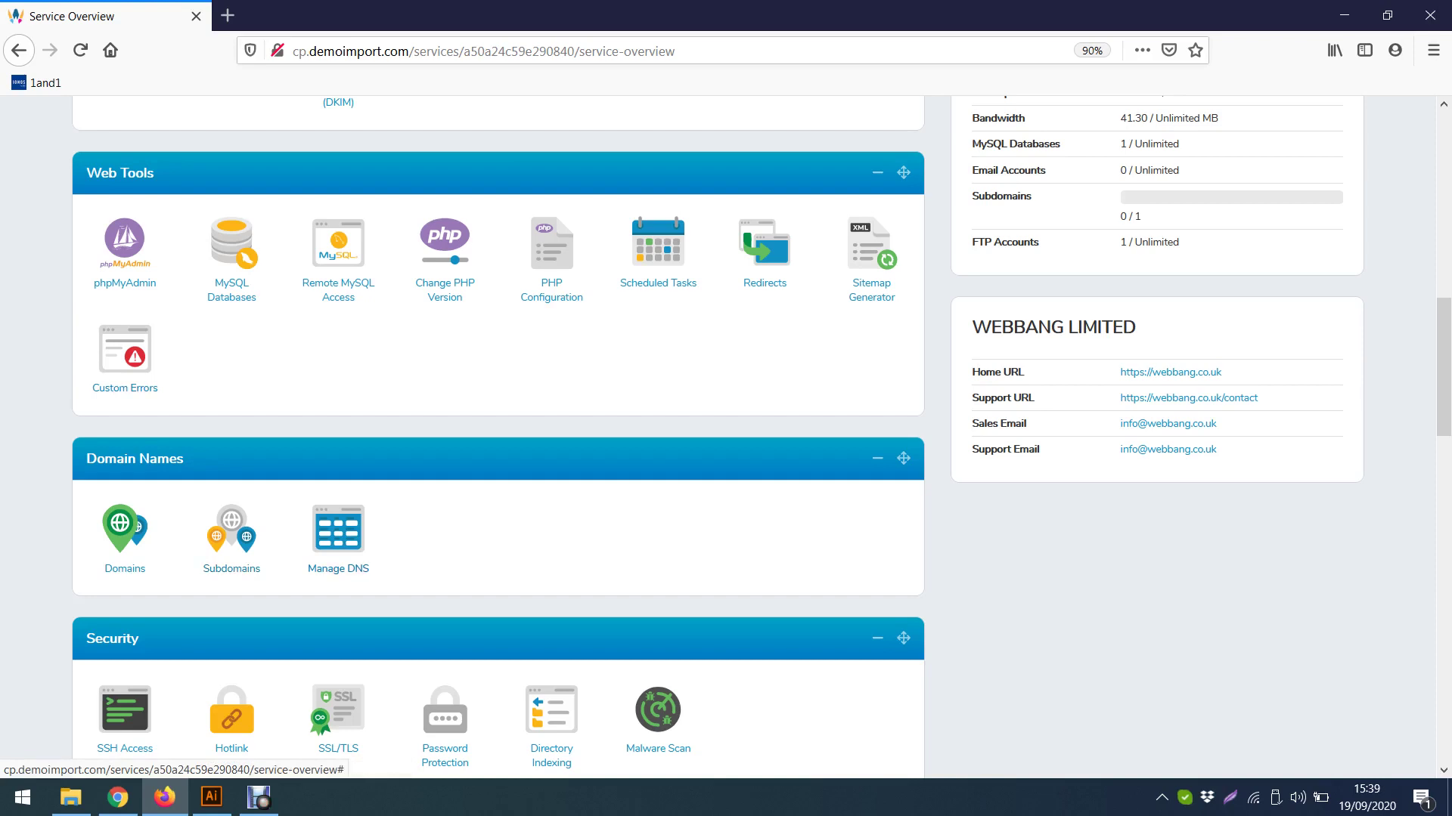
Look through the Domain Names, Security, Logs & Stats and One-Click Installs sections of the service overview.
scroll(1443, 401, "down", 4)
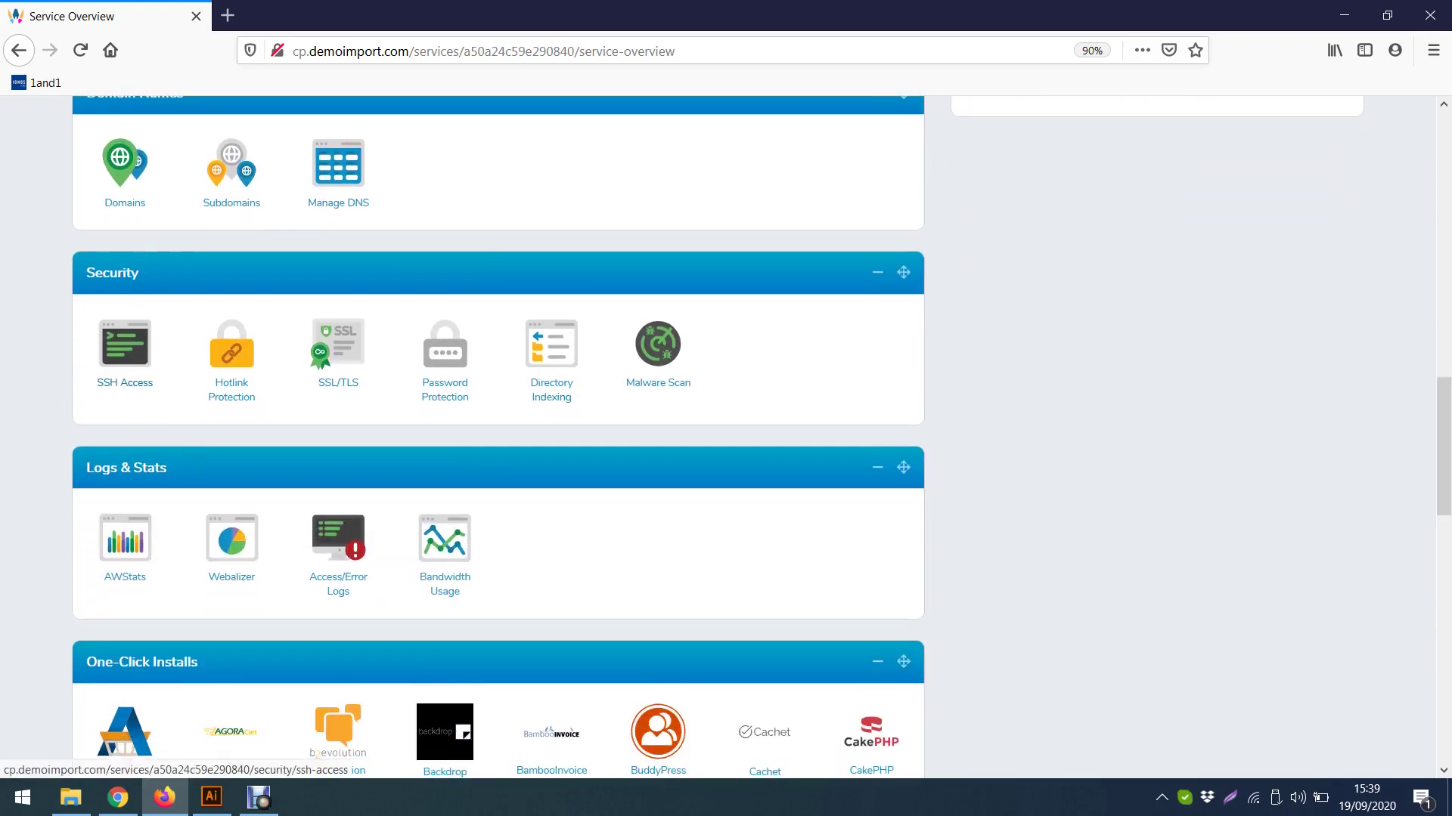
scroll(303, 355, "down", 2)
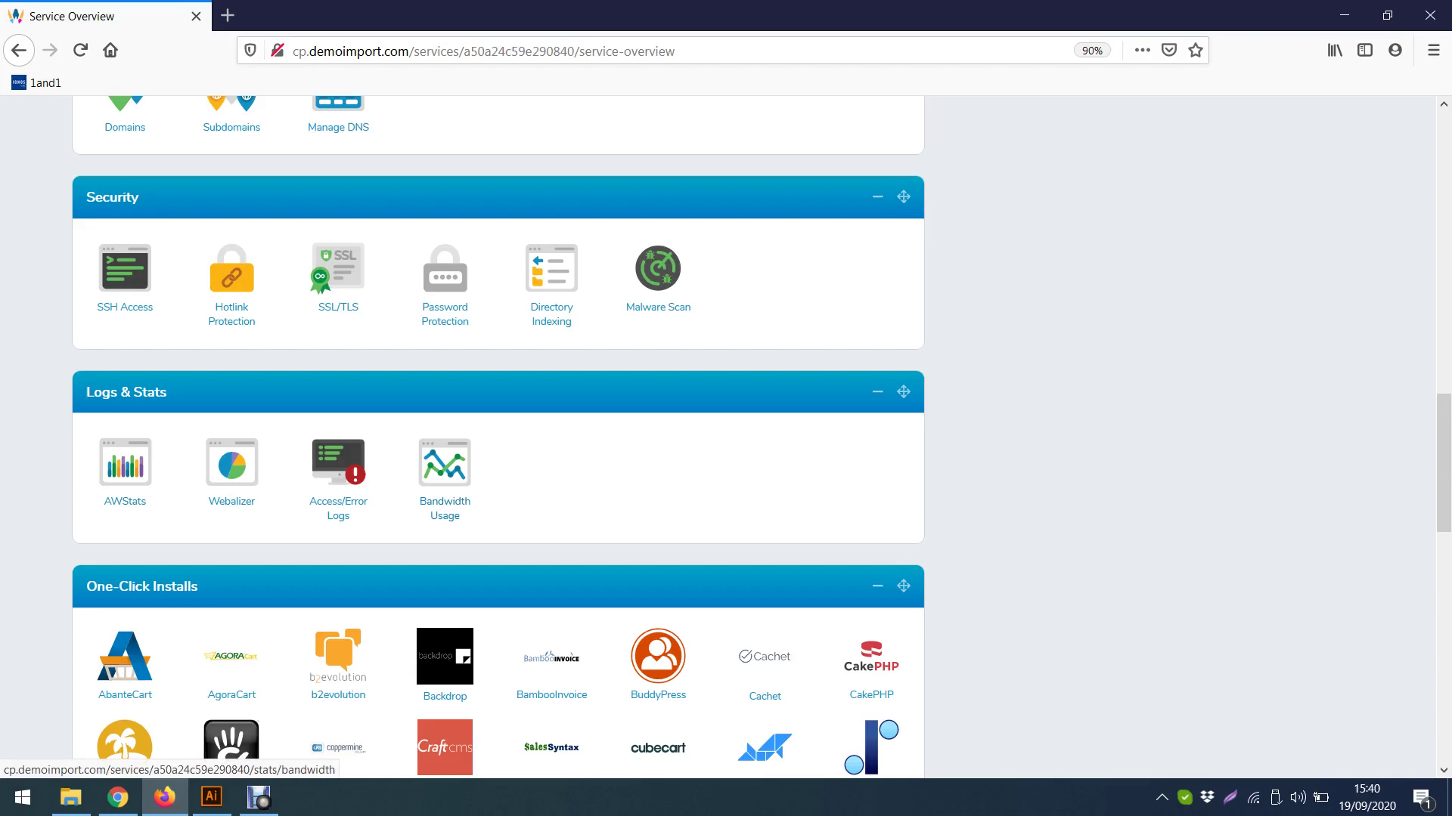
scroll(499, 437, "down", 4)
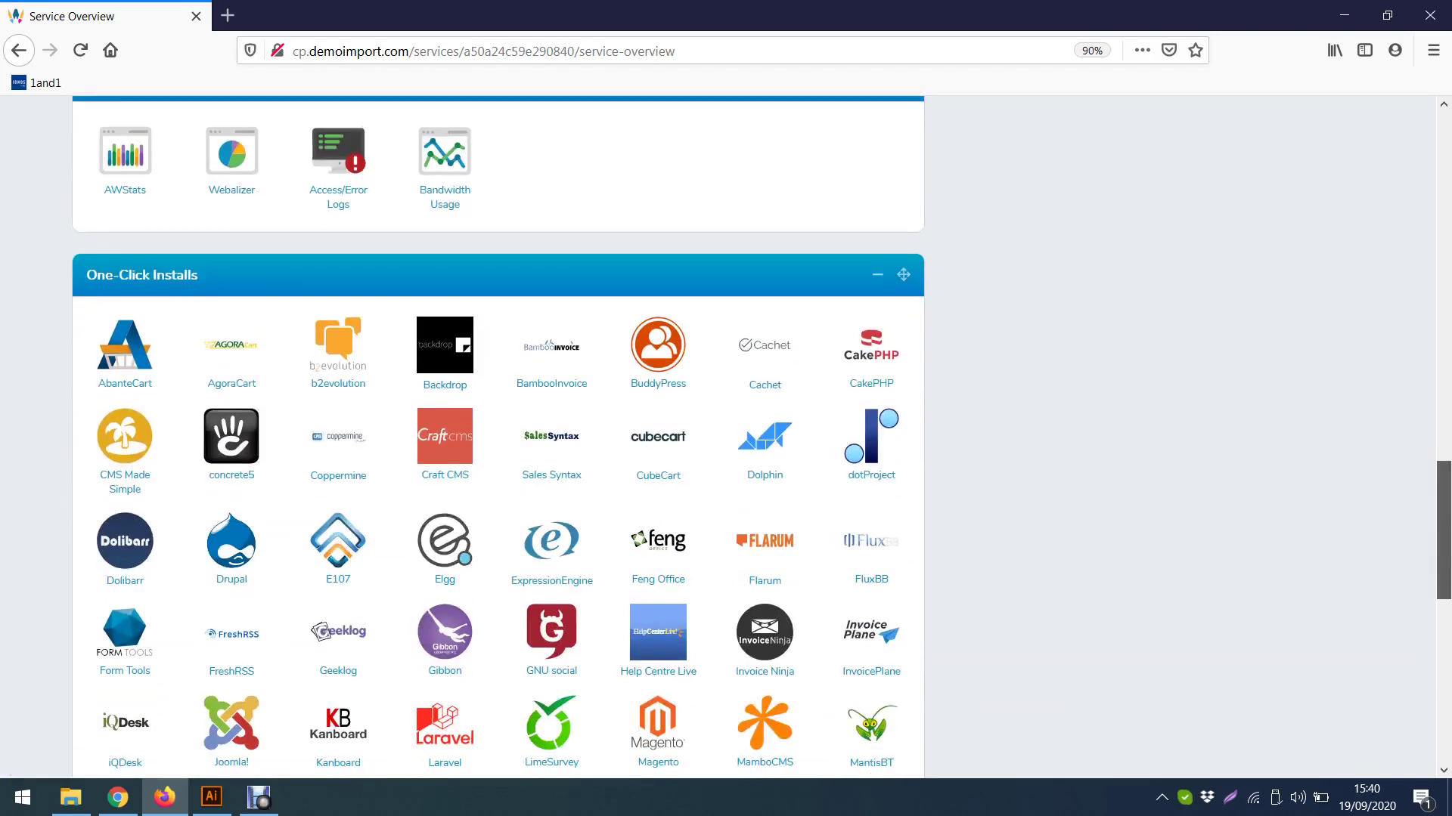
scroll(499, 437, "down", 2)
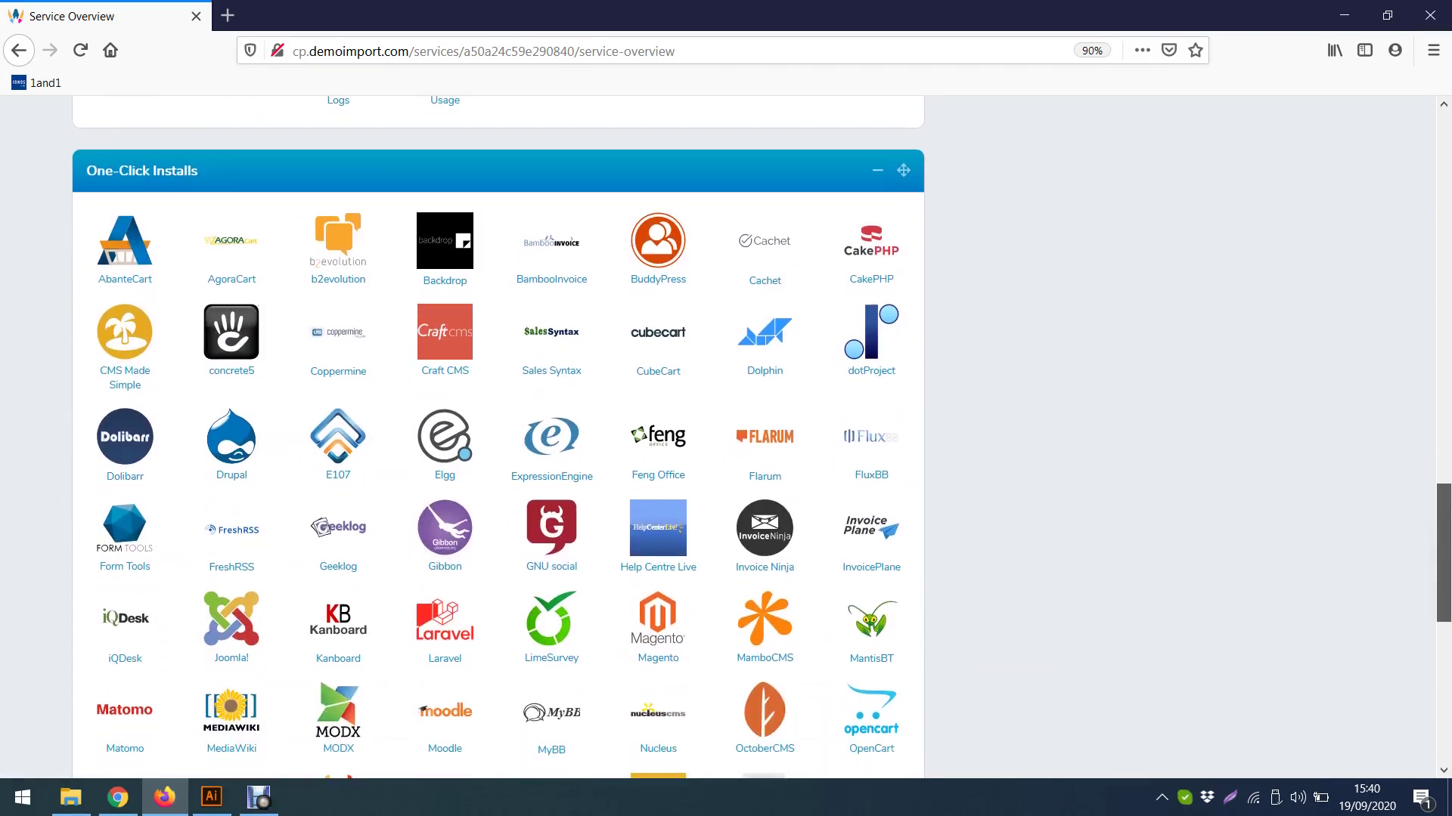
left_click_drag(1443, 553, 1444, 555)
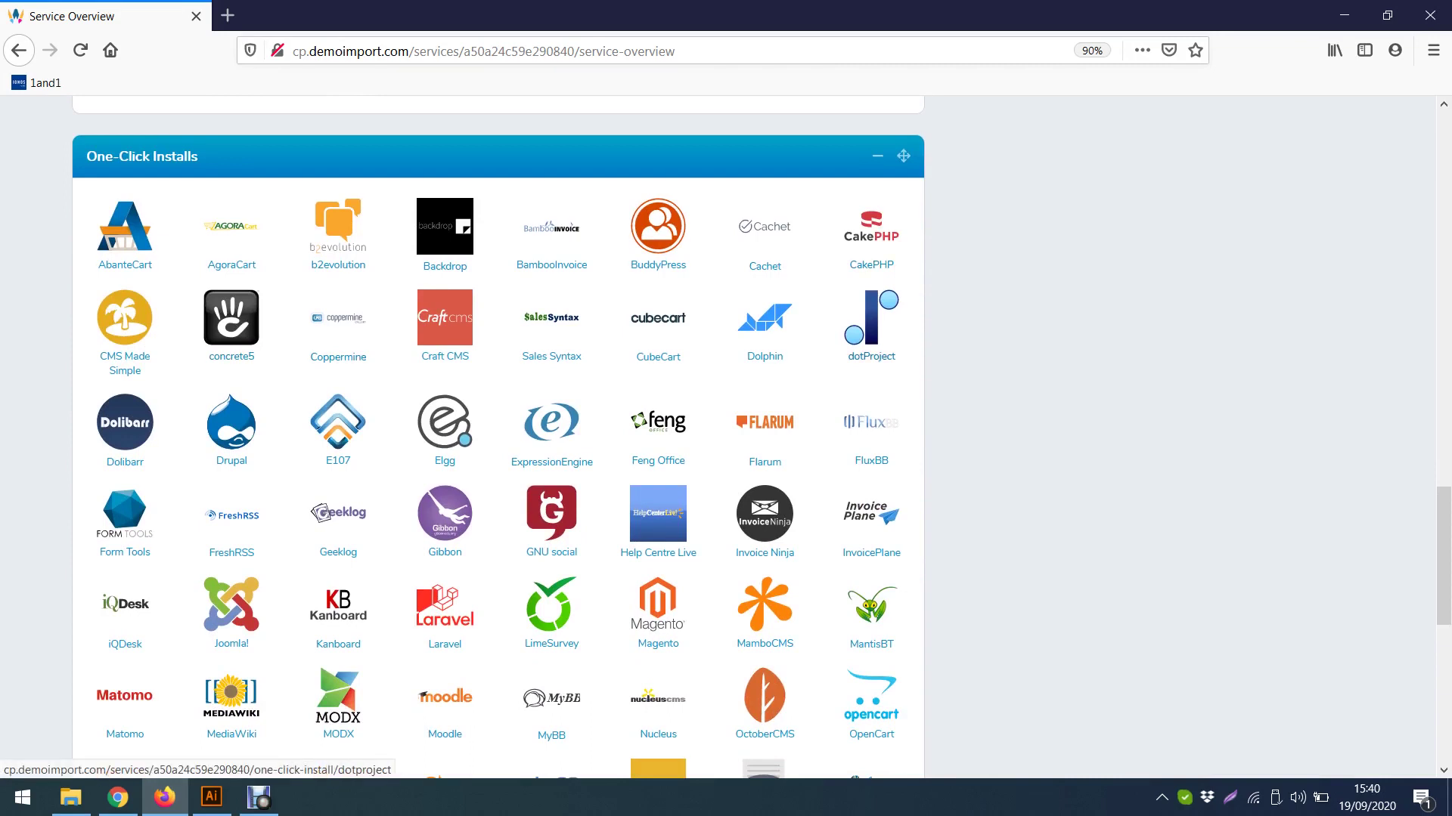
scroll(658, 416, "down", 3)
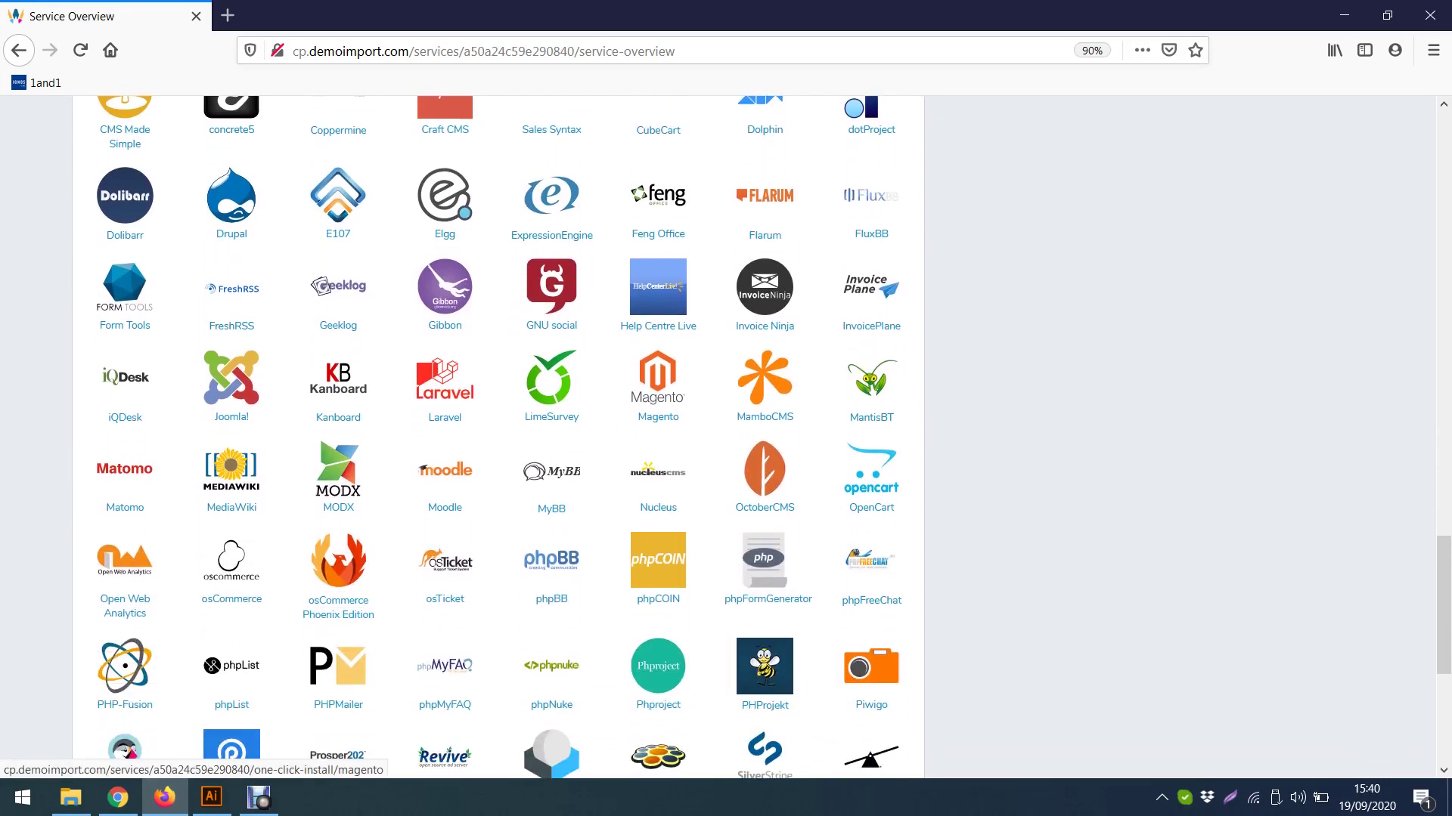
scroll(657, 363, "down", 5)
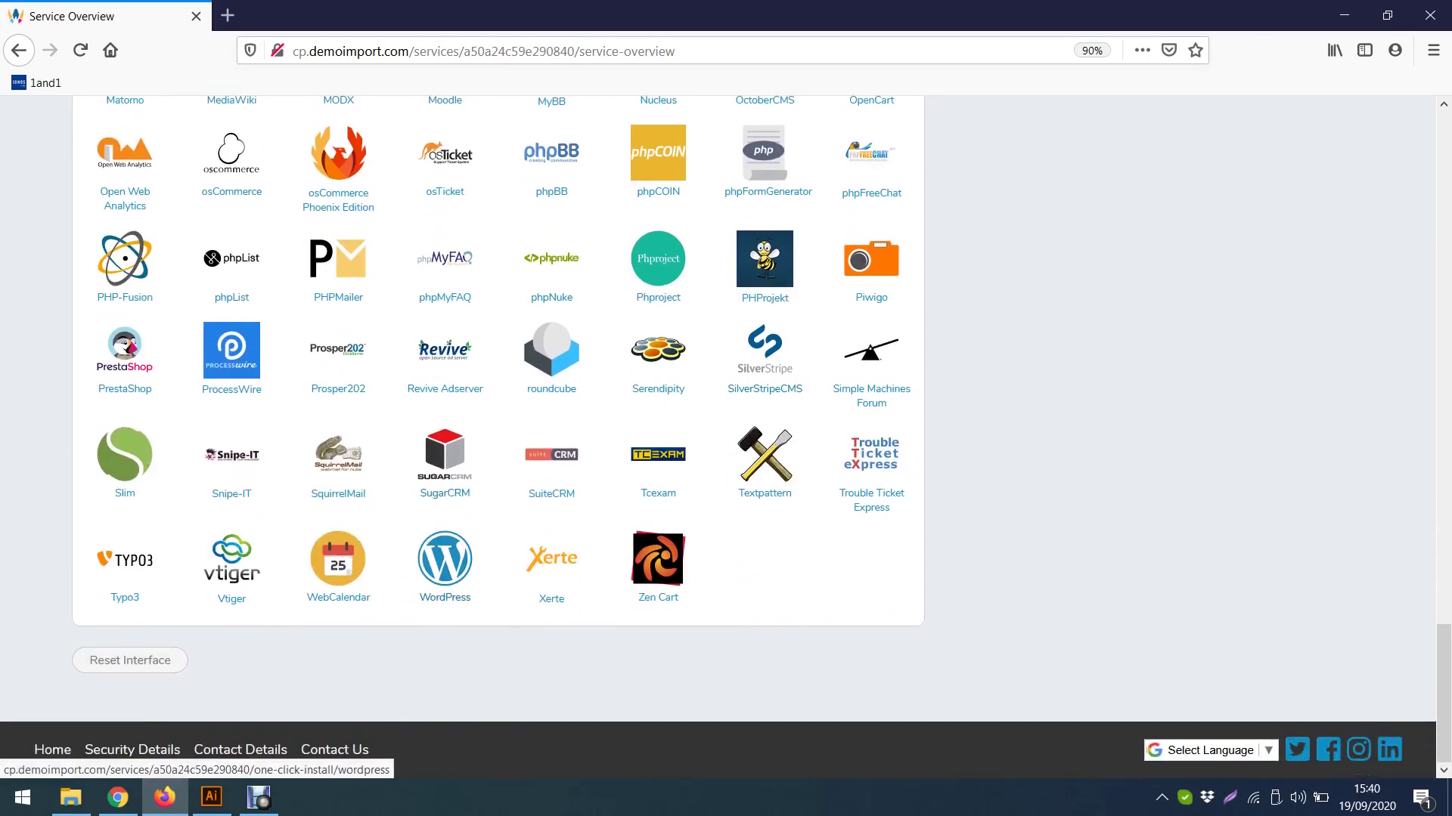
Open the WordPress one-click installer, and view its optional directory field and the available domain choices.
left_click(445, 567)
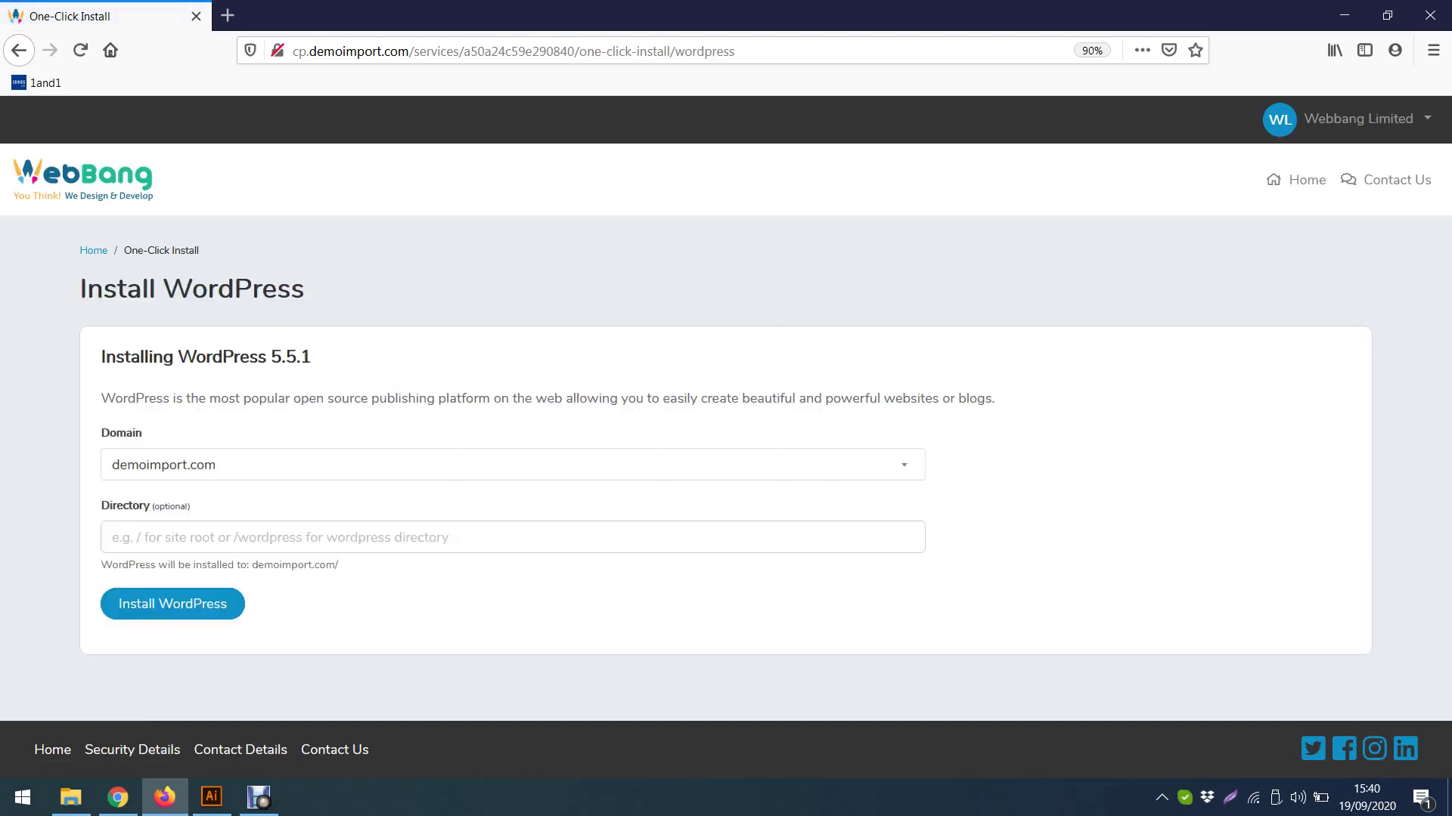
left_click(114, 537)
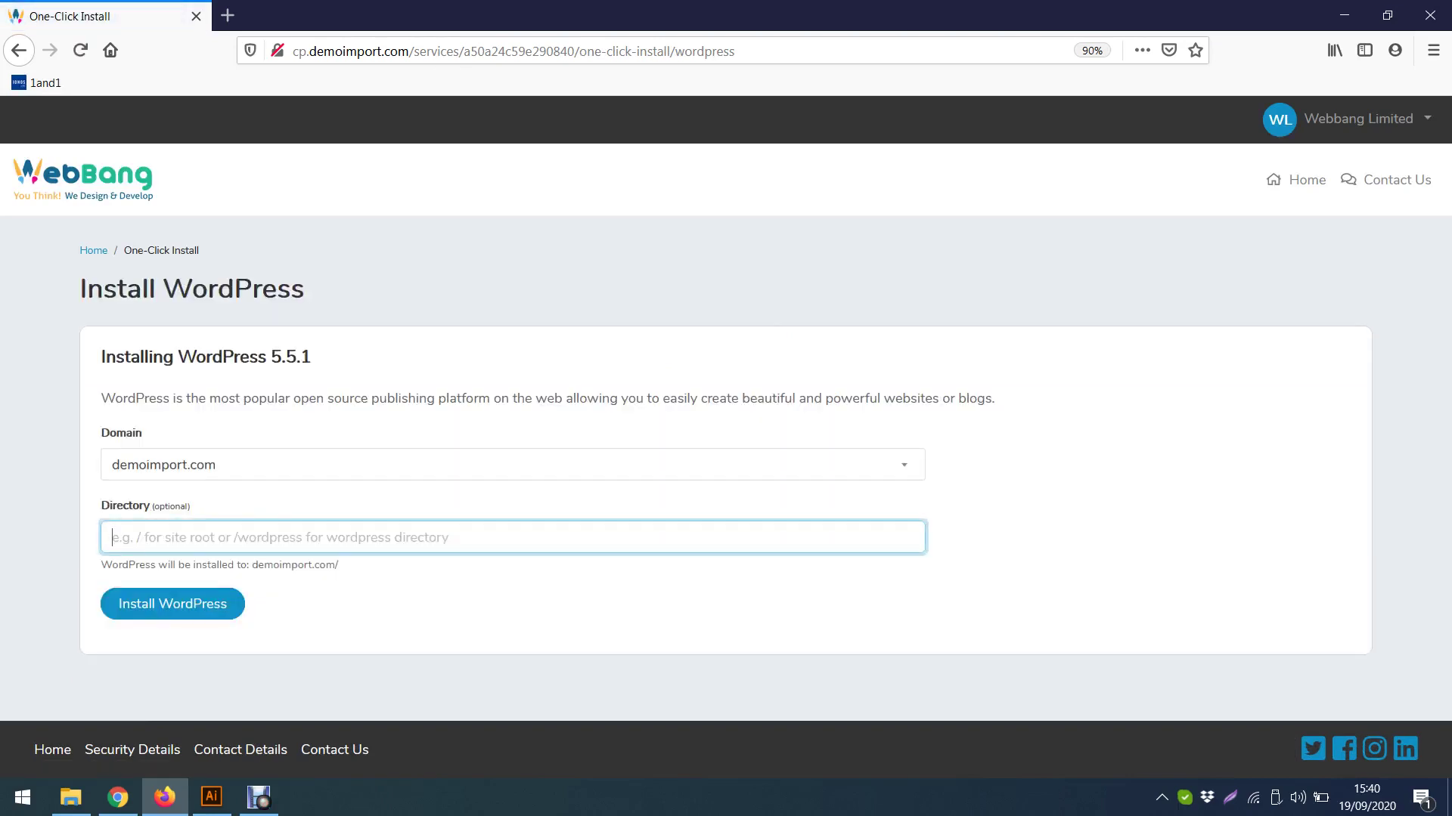
left_click(313, 355)
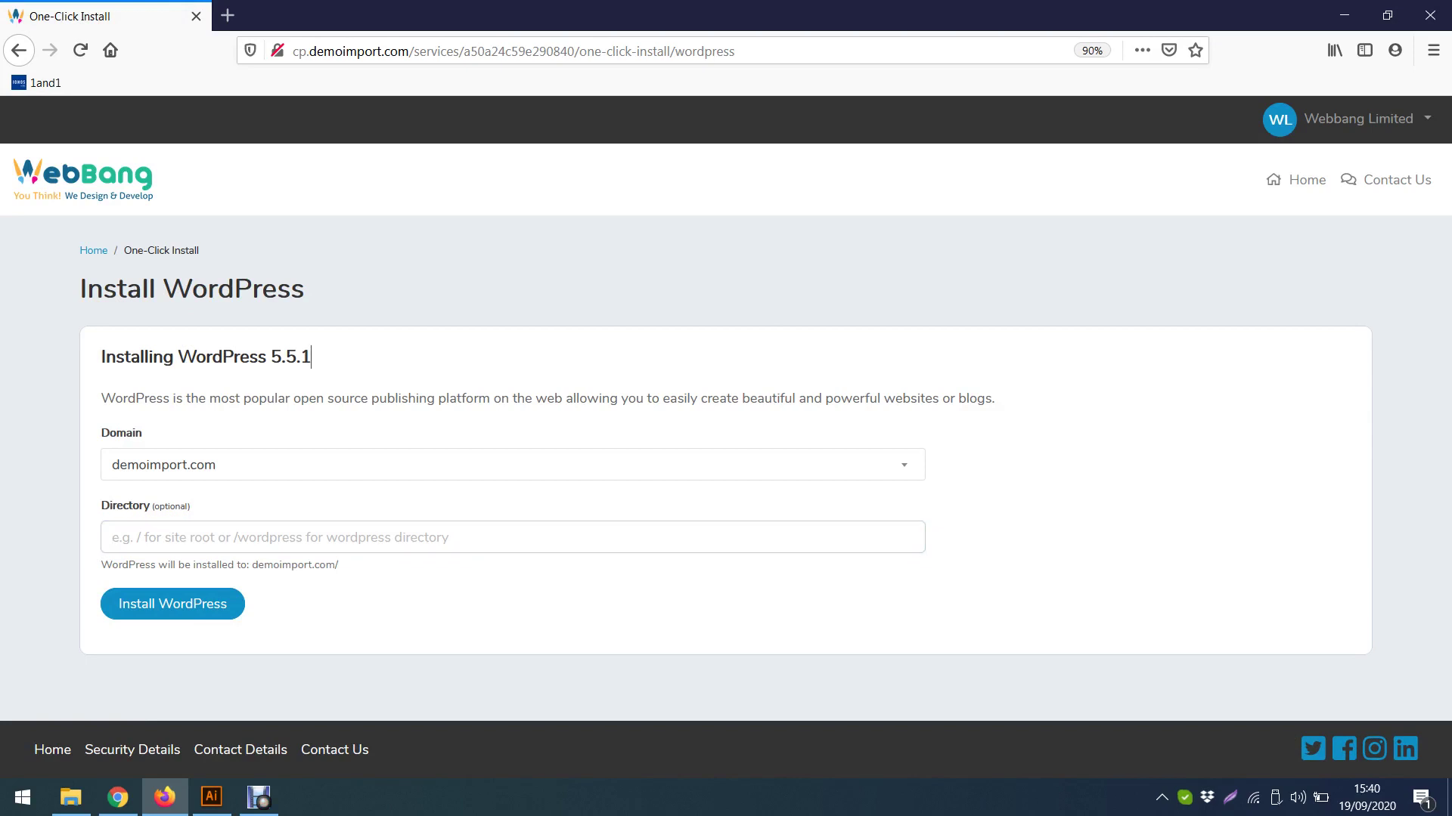
left_click(513, 464)
left_click(512, 464)
left_click(512, 464)
left_click(512, 464)
left_click(513, 464)
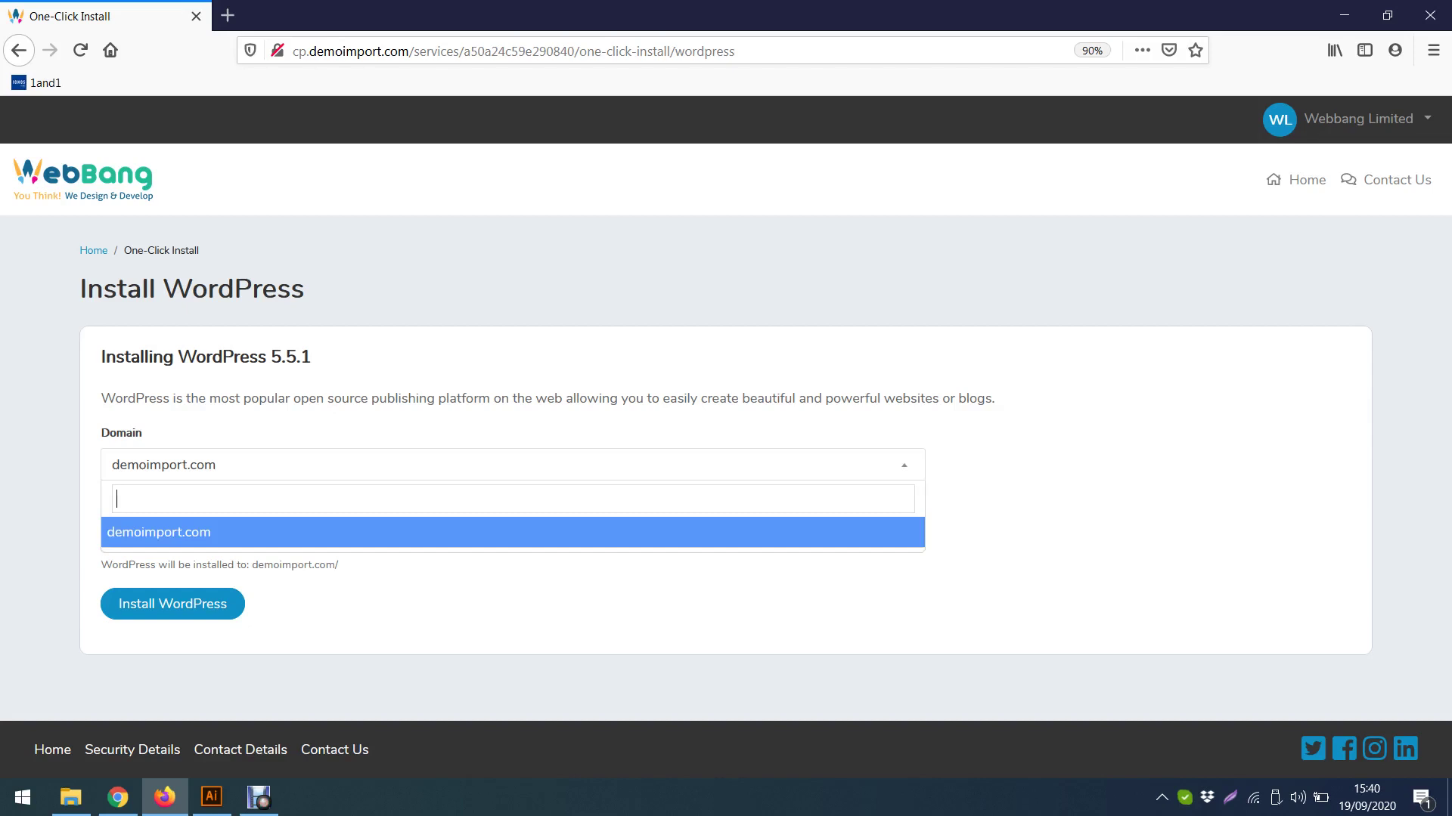
left_click(113, 464)
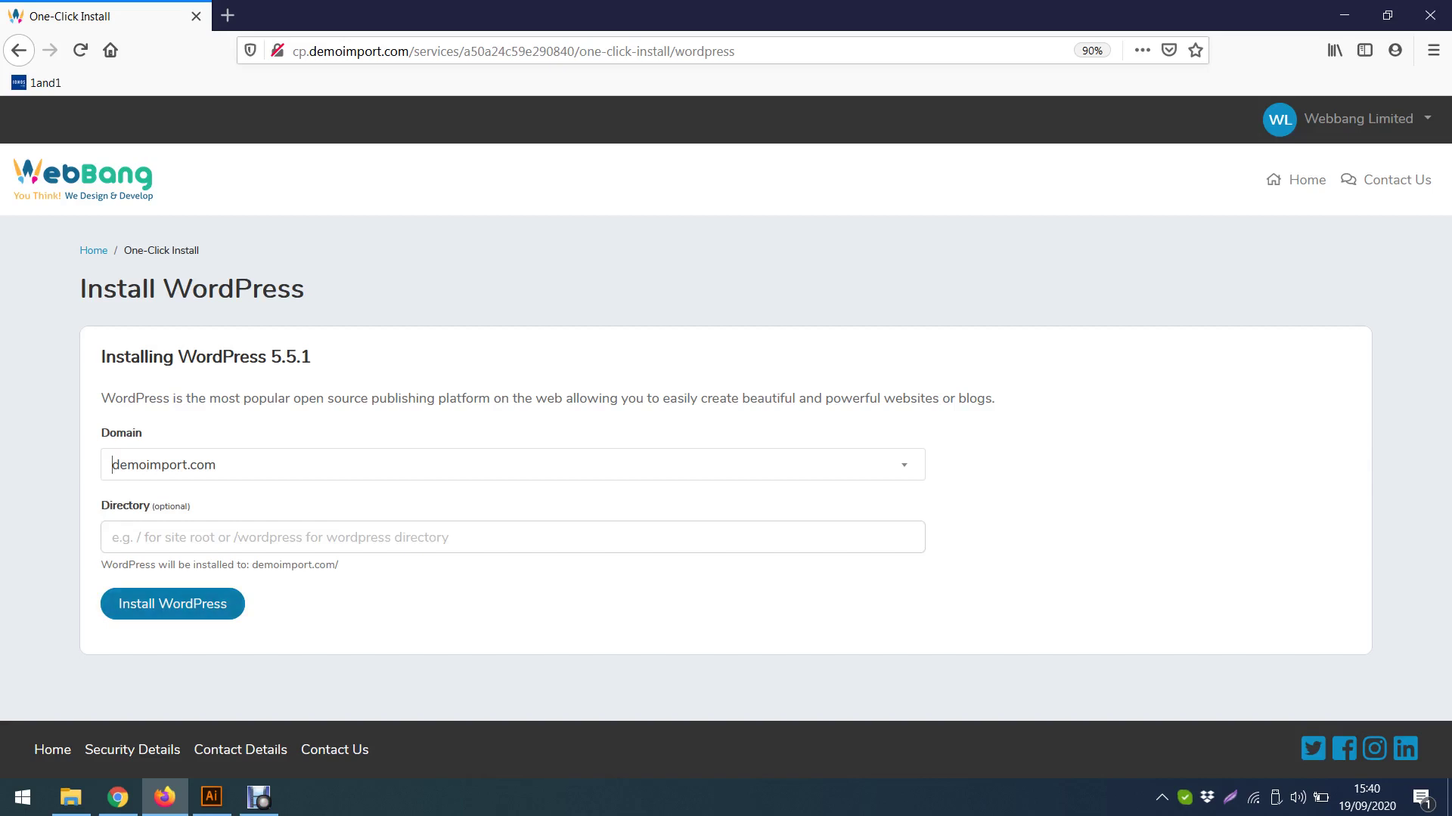
Recheck the WordPress installer's domain list and directory field, and return to the service overview without installing.
left_click(117, 537)
left_click(115, 464)
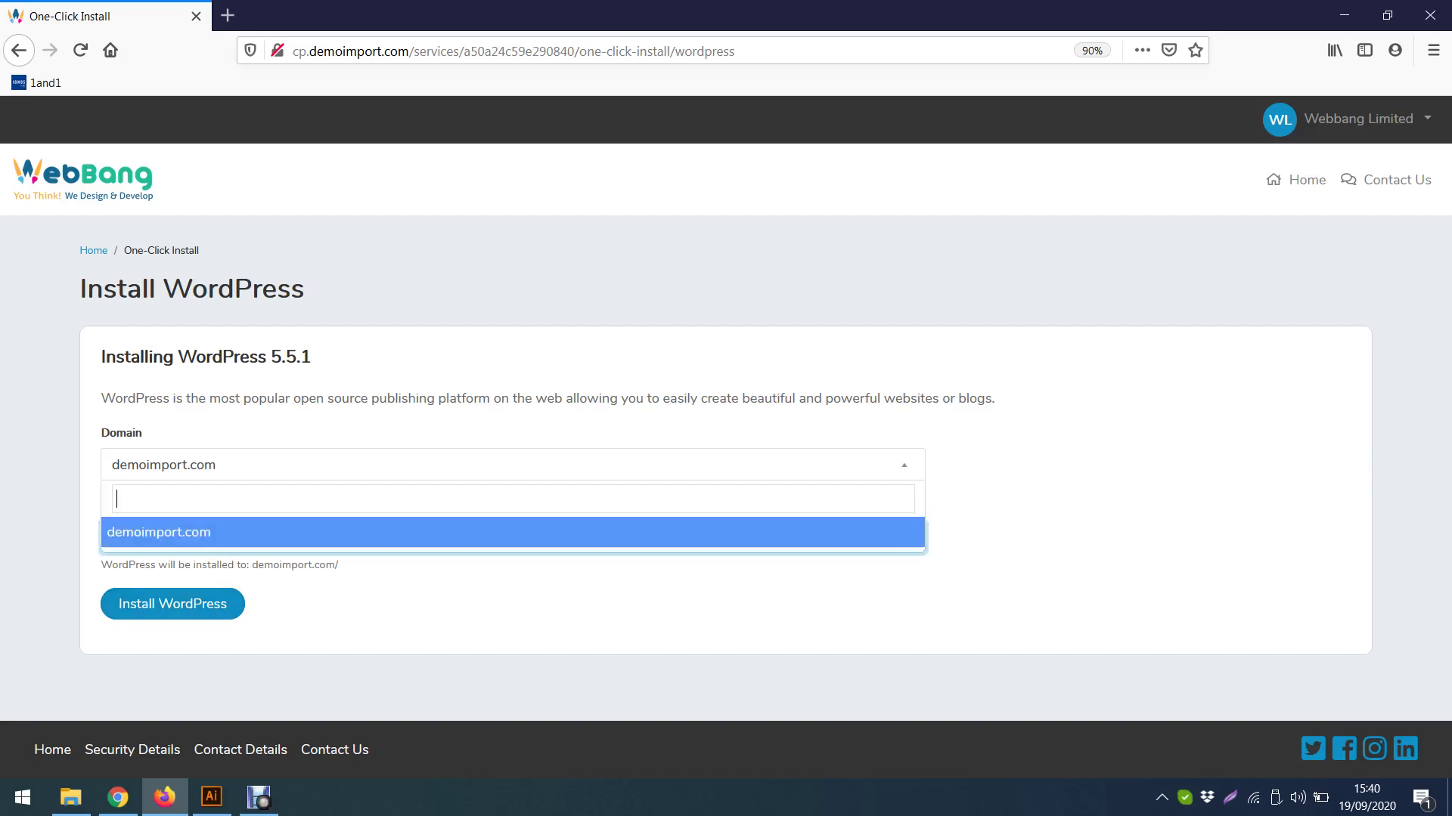
left_click(113, 464)
left_click(113, 464)
left_click(113, 464)
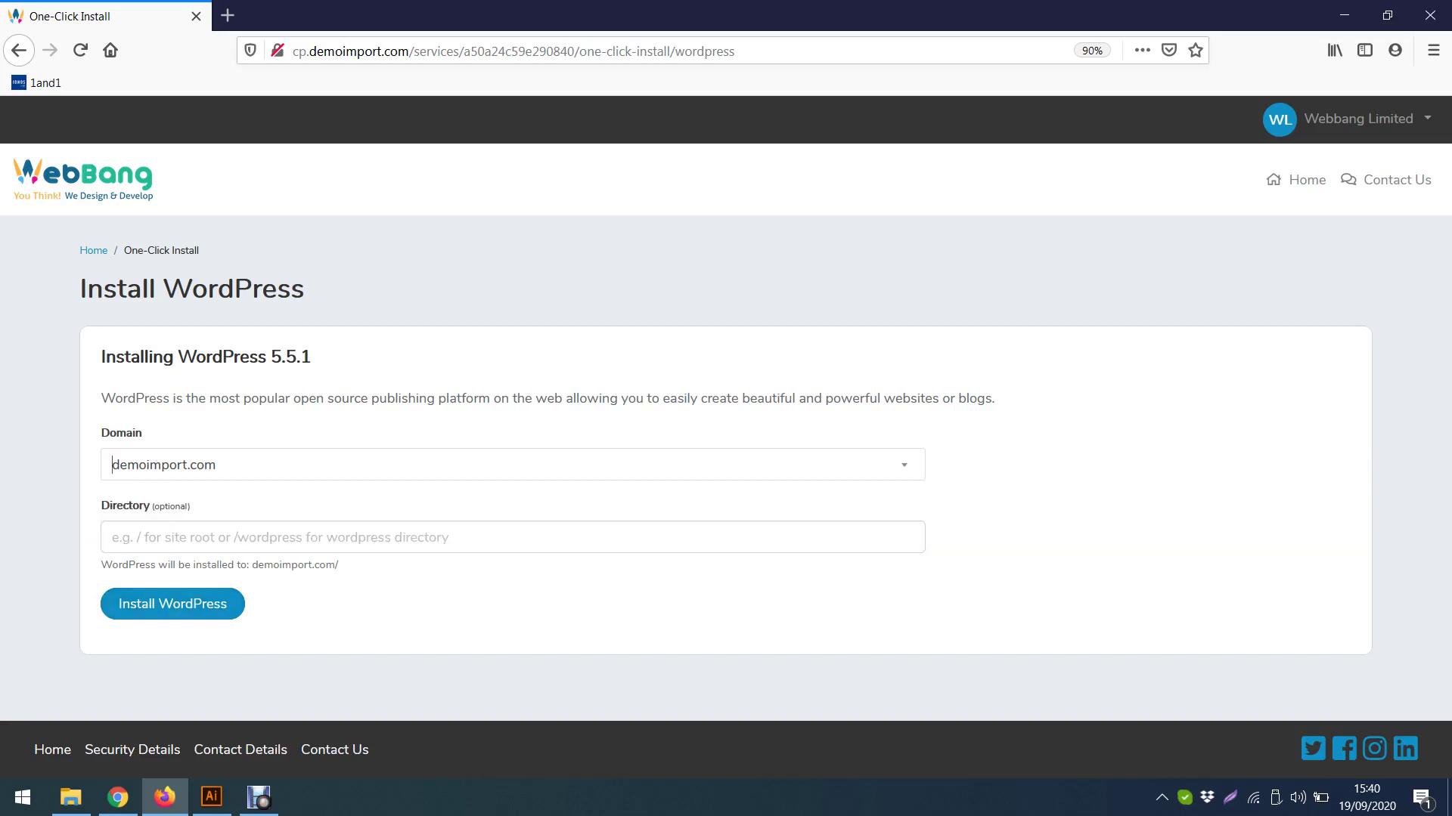
left_click(112, 464)
left_click(113, 465)
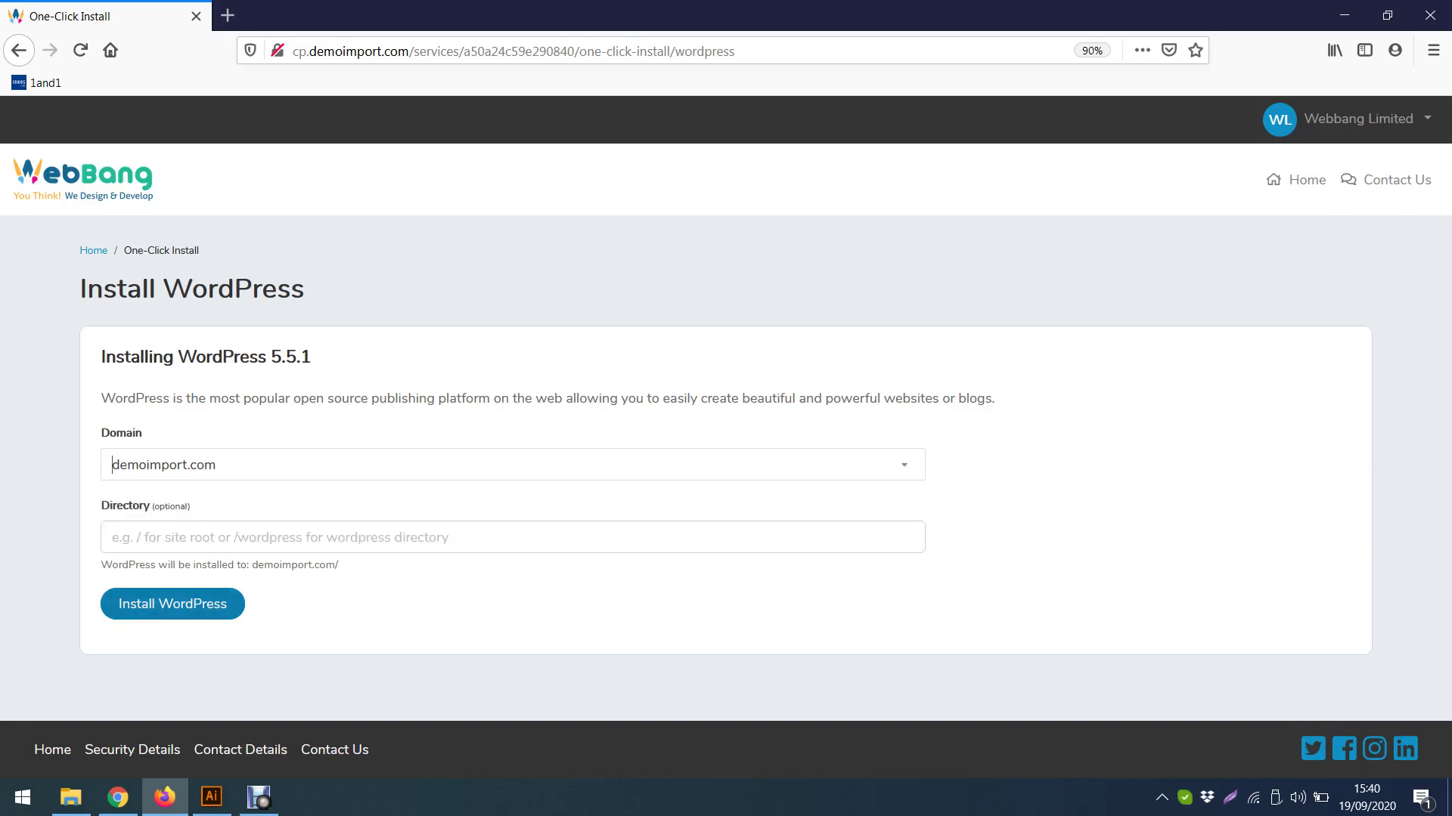
left_click(113, 537)
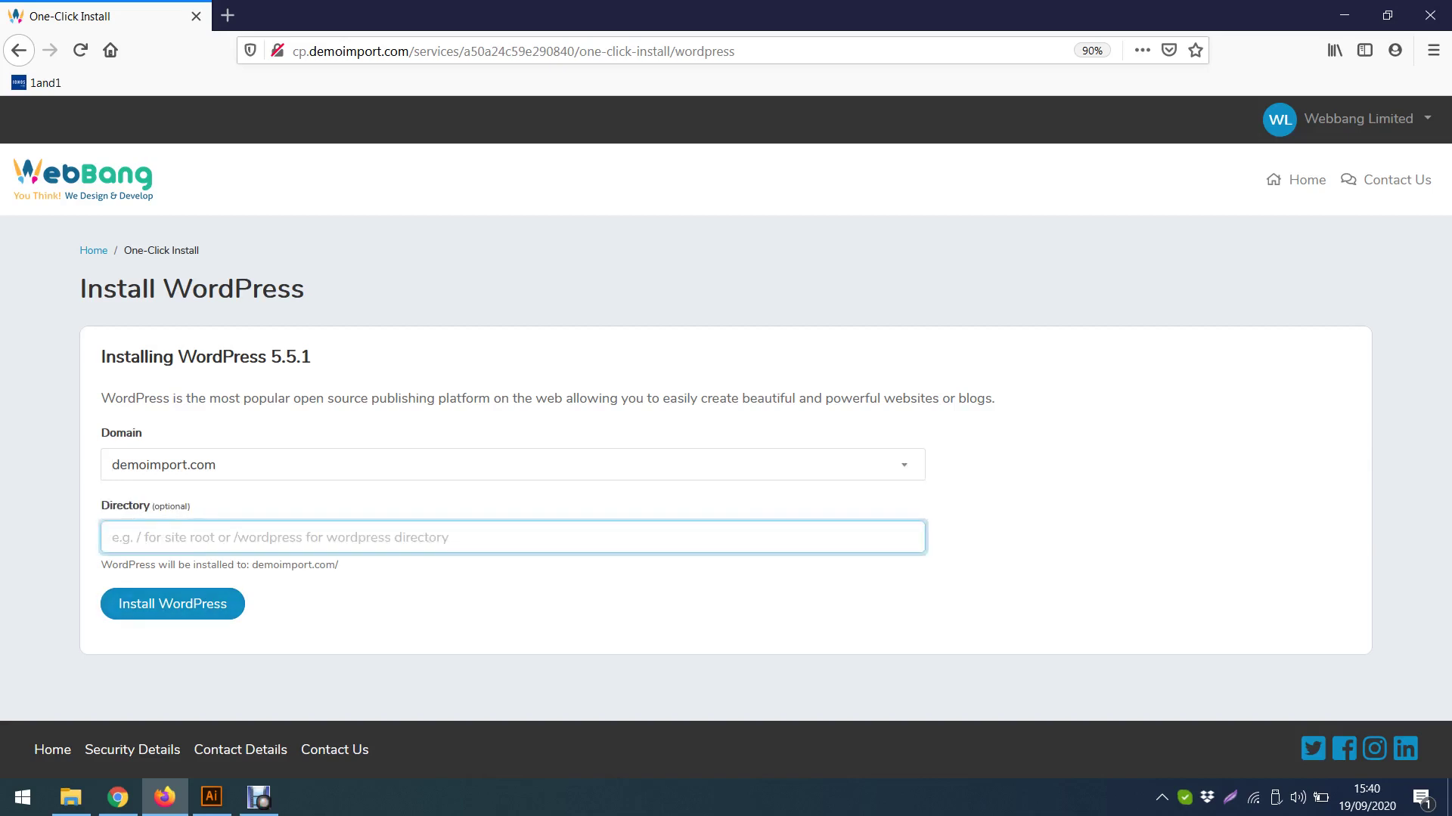
key("alt+Left")
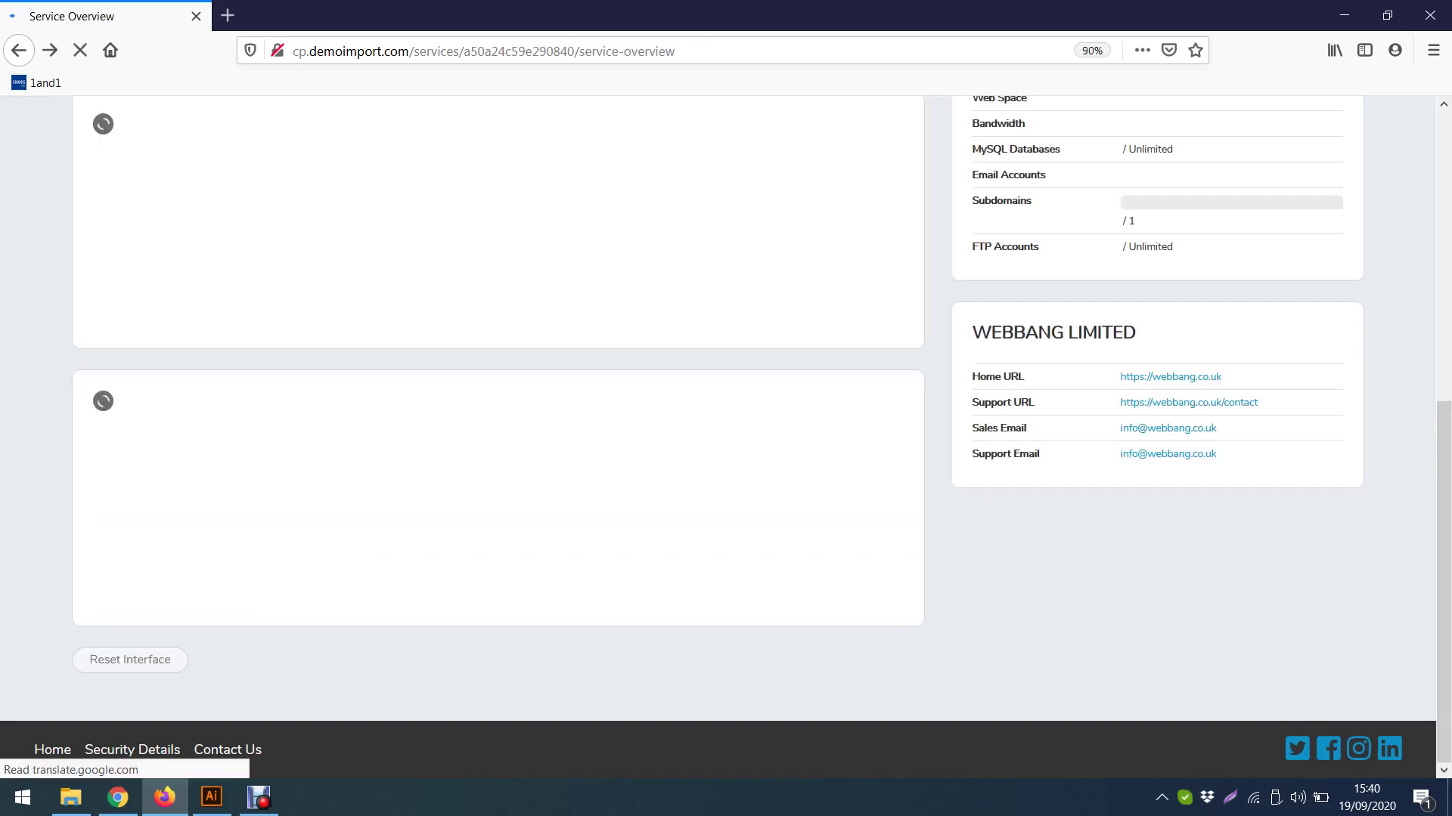
Browse the applications in the One-Click Installs section through to the end of the list.
scroll(499, 431, "down", 20)
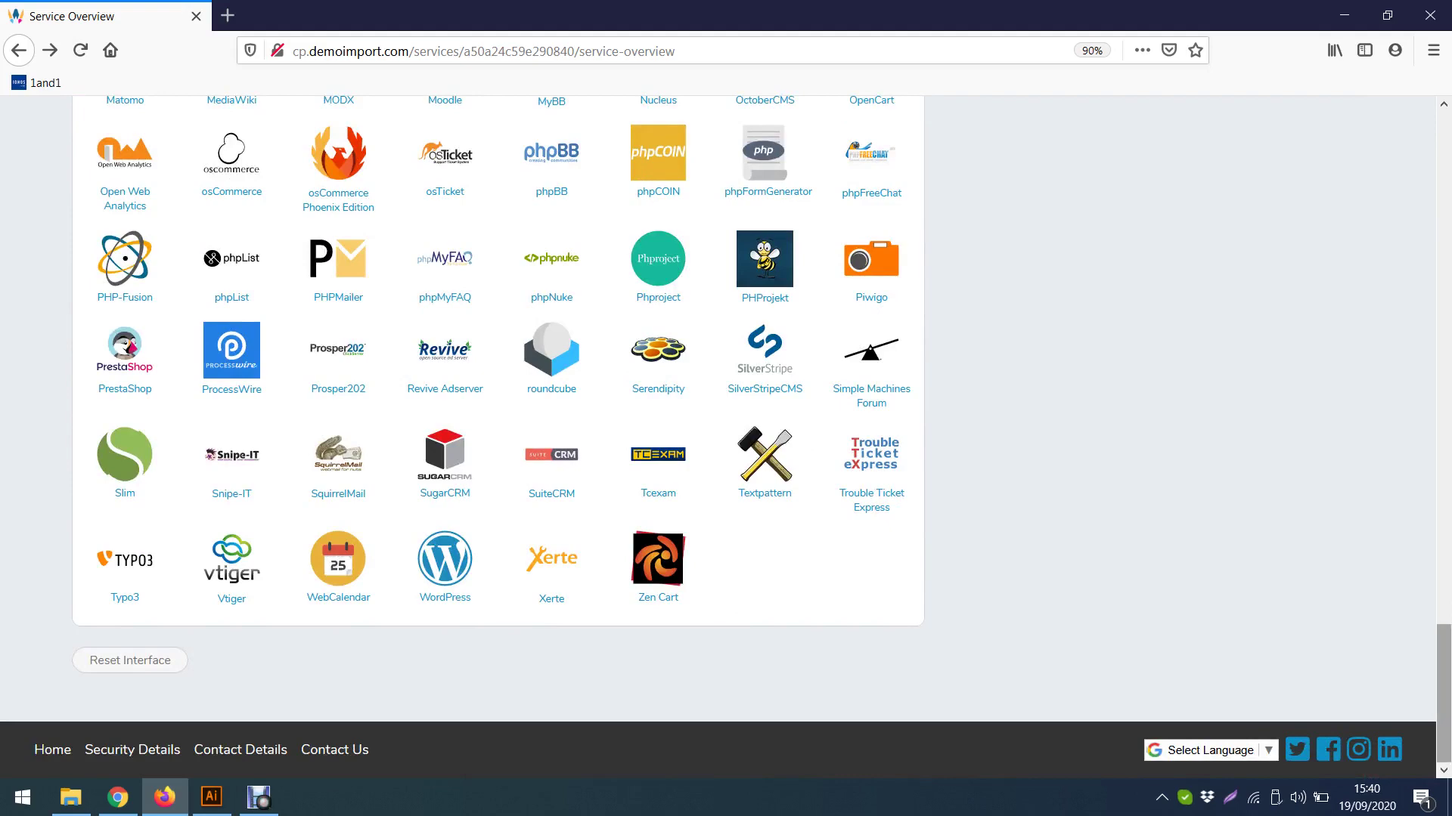
scroll(726, 438, "up", 3)
scroll(498, 438, "up", 20)
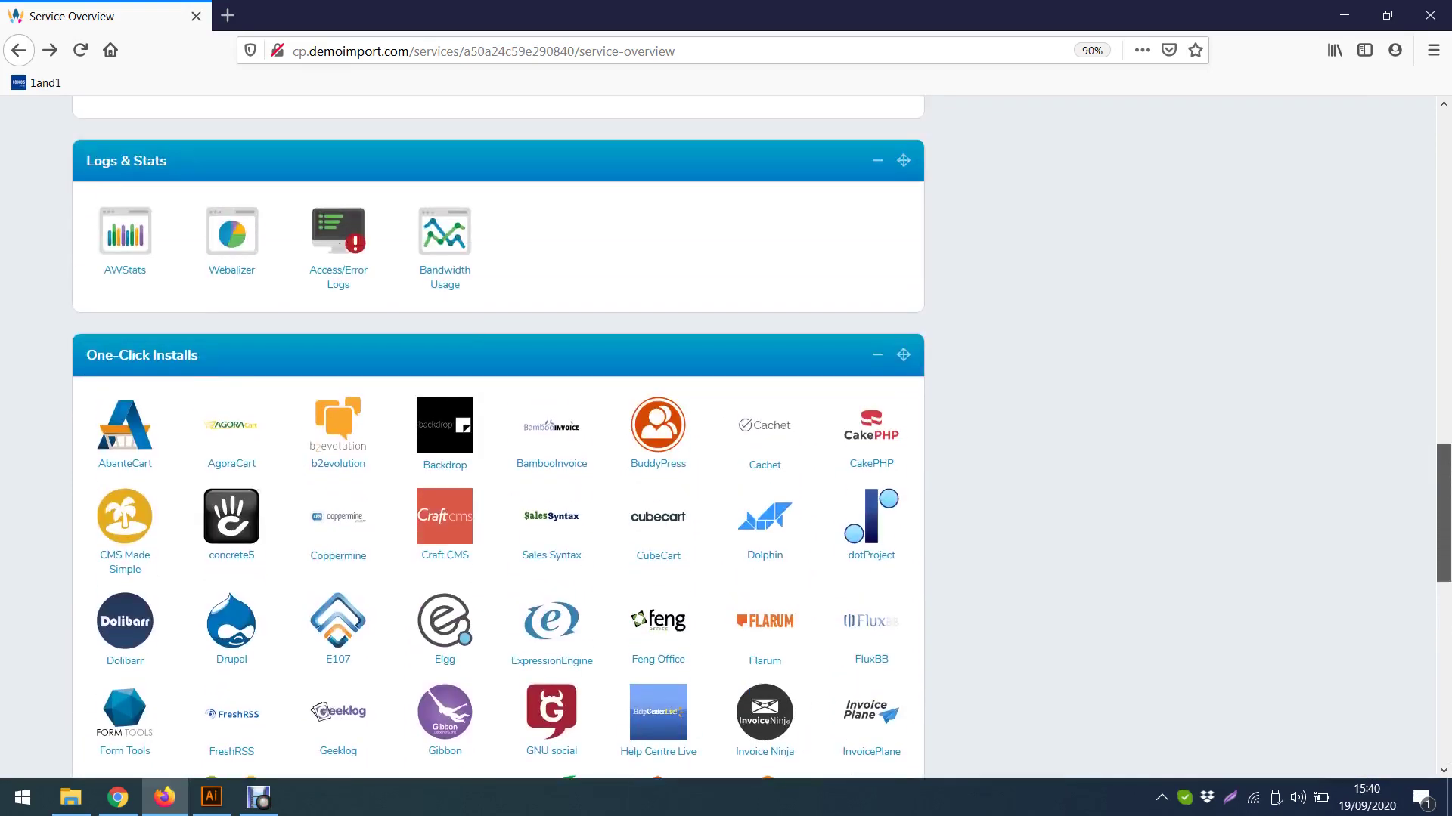
scroll(497, 438, "down", 20)
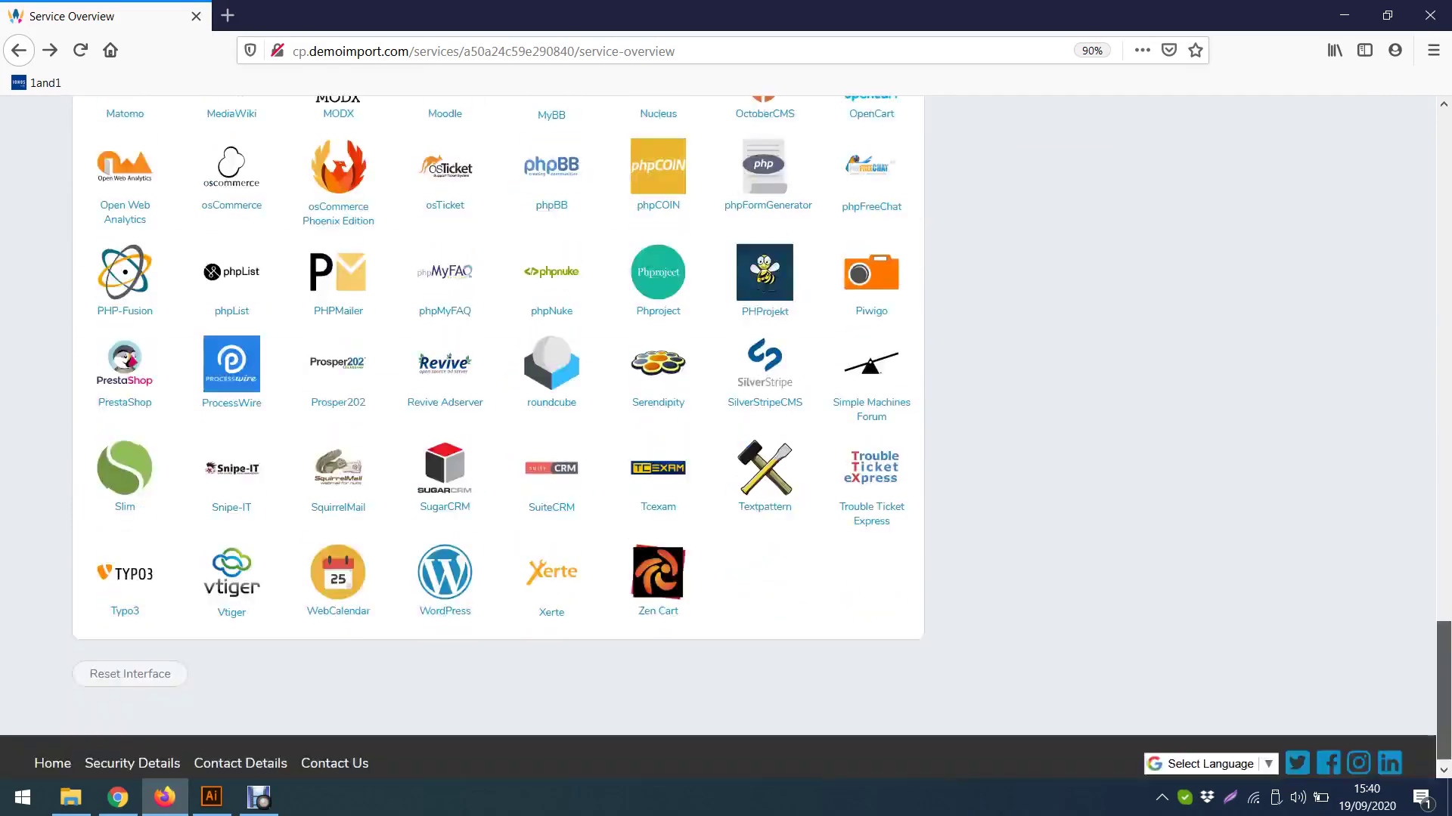
scroll(497, 438, "up", 10)
scroll(444, 665, "down", 6)
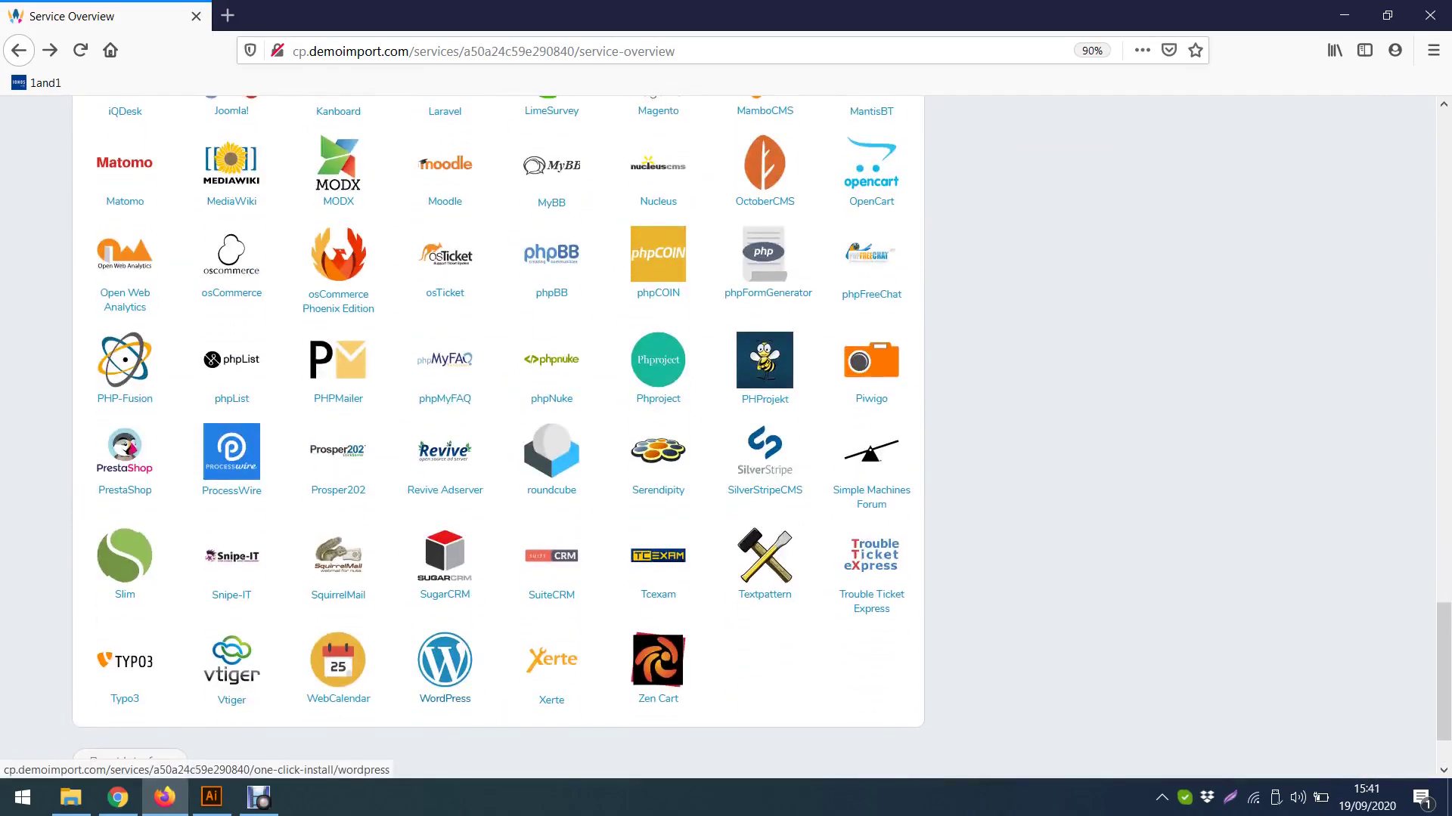
scroll(445, 665, "down", 1)
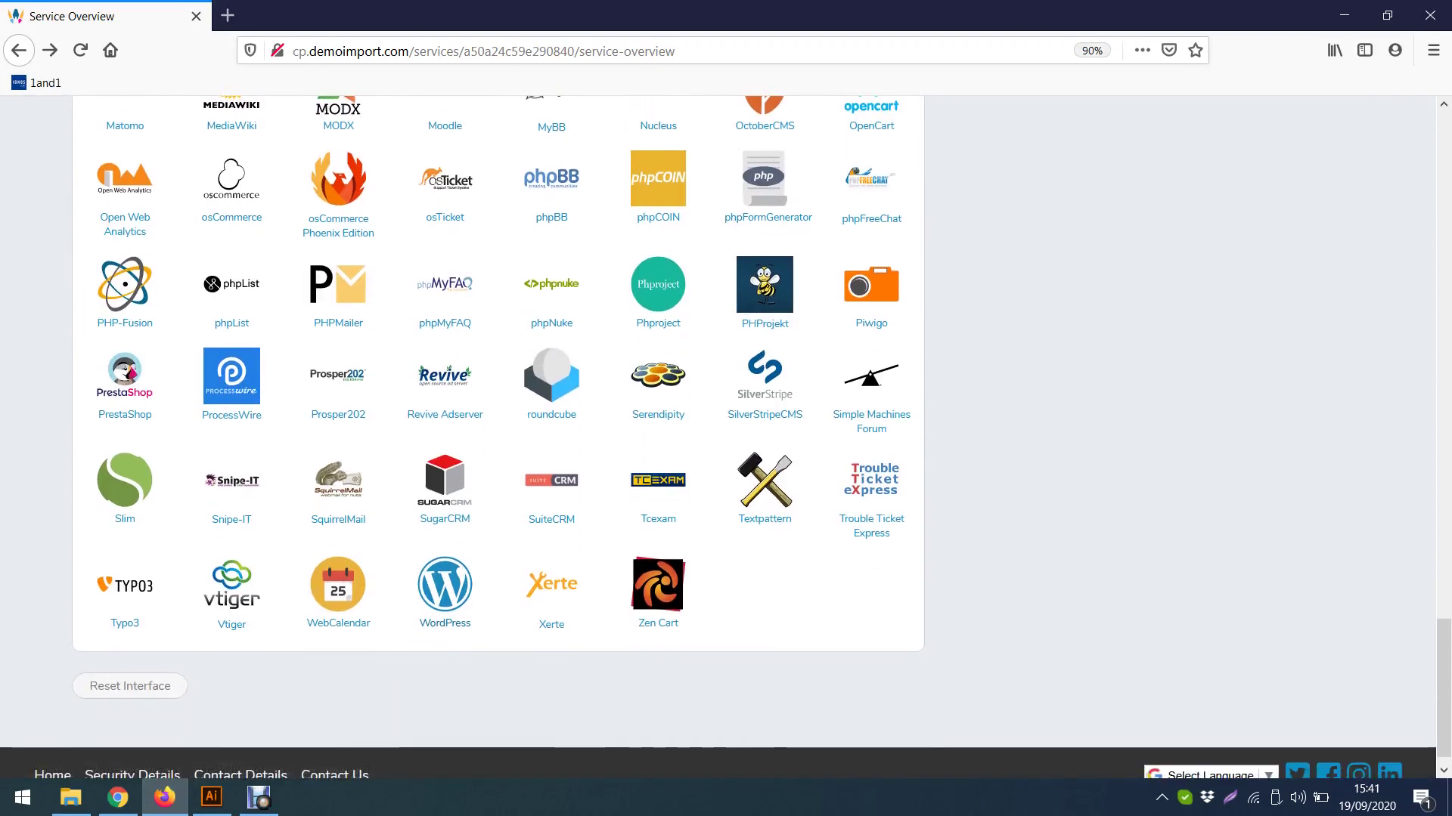
Return to the Account Information section of the service overview, and highlight its heading and the Package Type row.
scroll(499, 438, "up", 20)
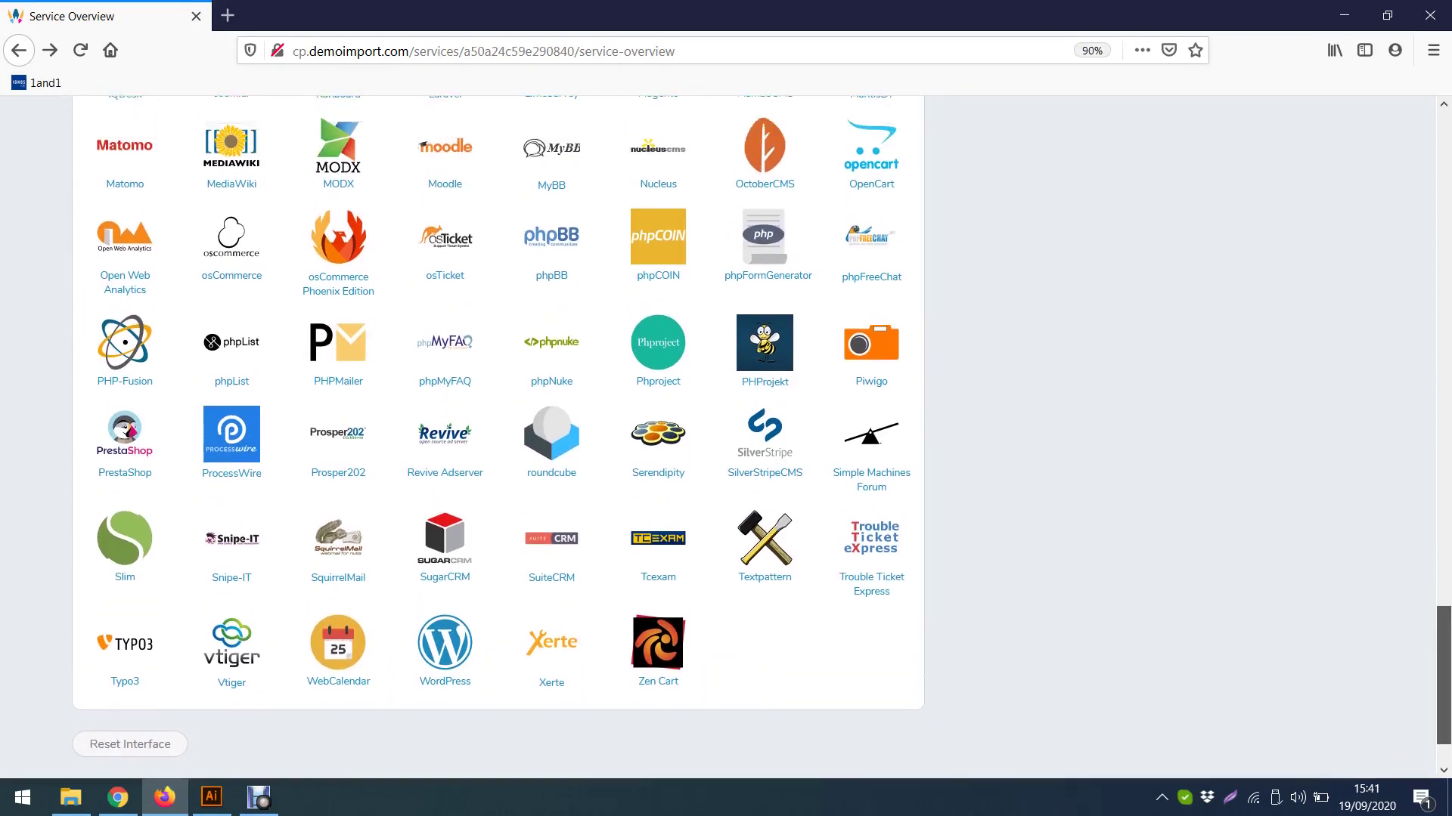
scroll(499, 438, "up", 10)
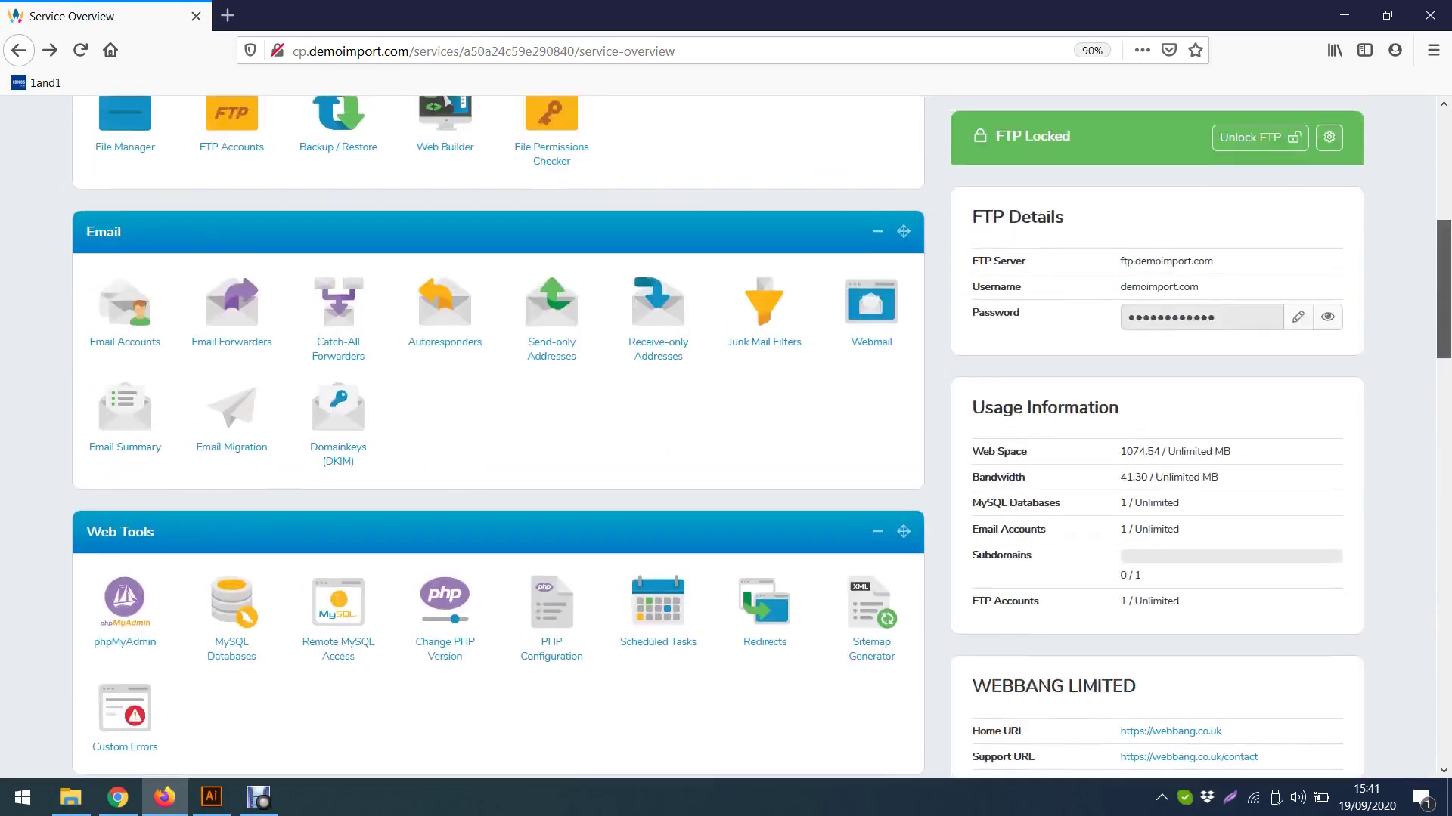
scroll(499, 438, "down", 2)
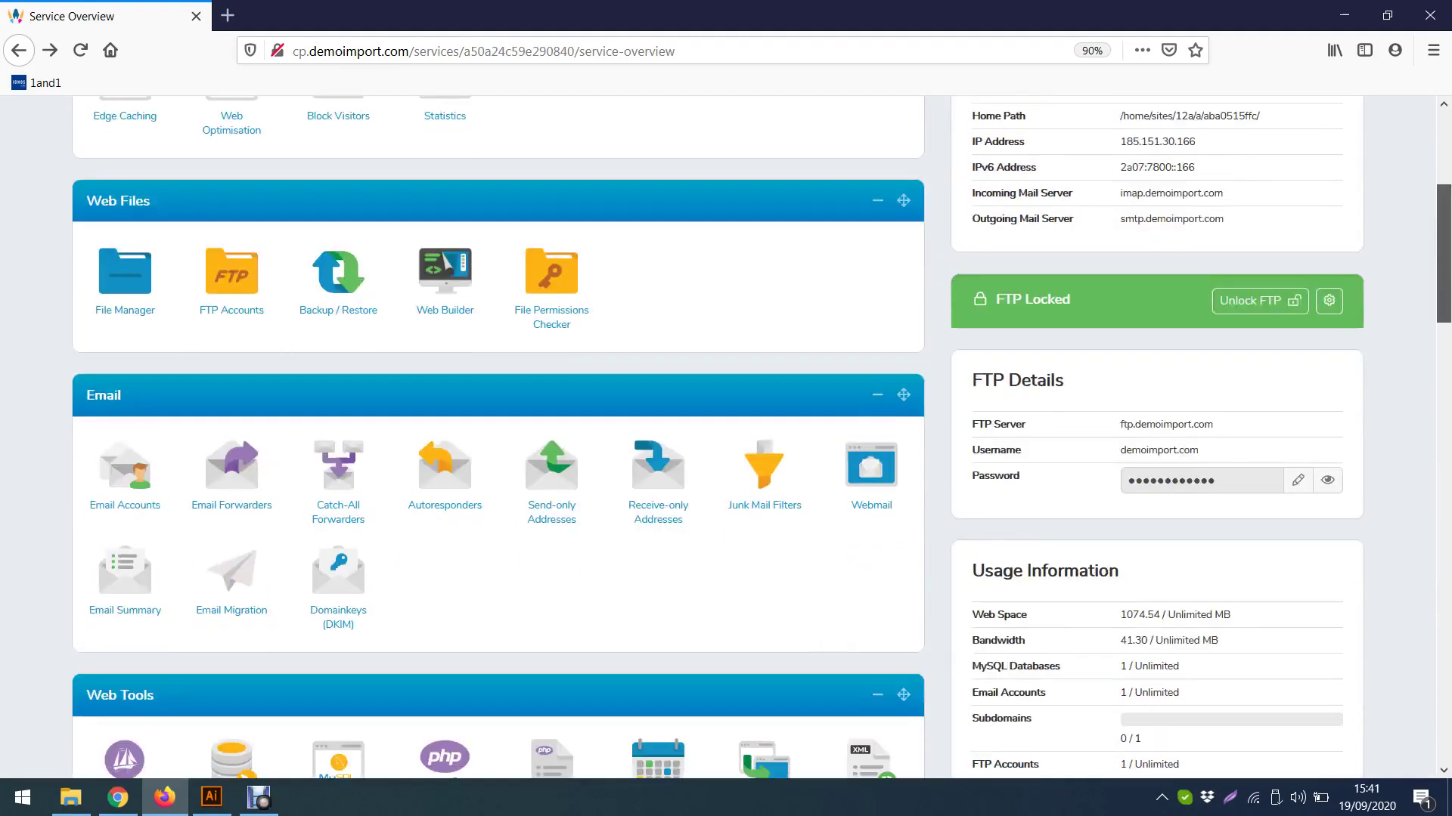
scroll(499, 439, "up", 3)
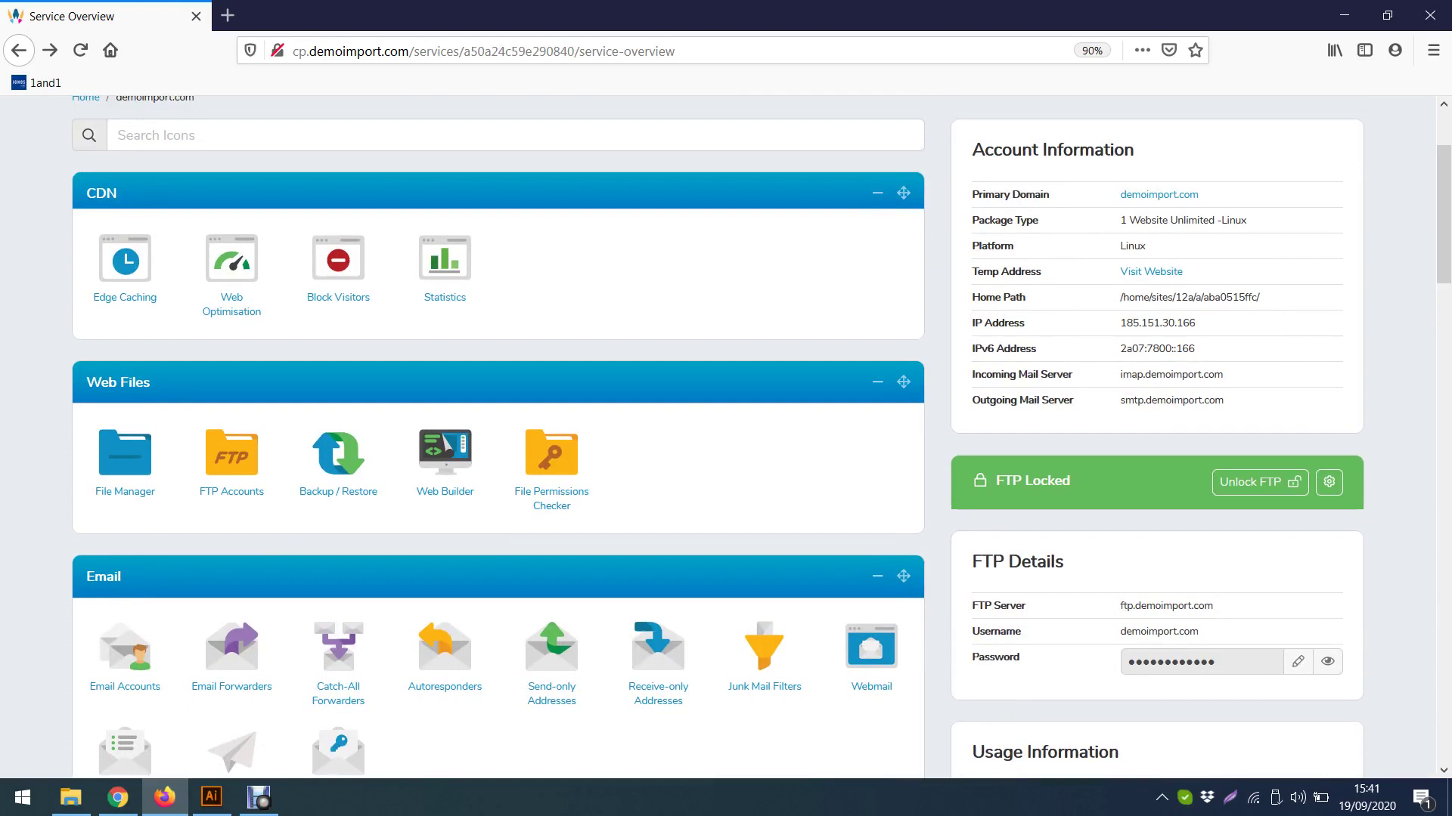
left_click_drag(972, 149, 1133, 150)
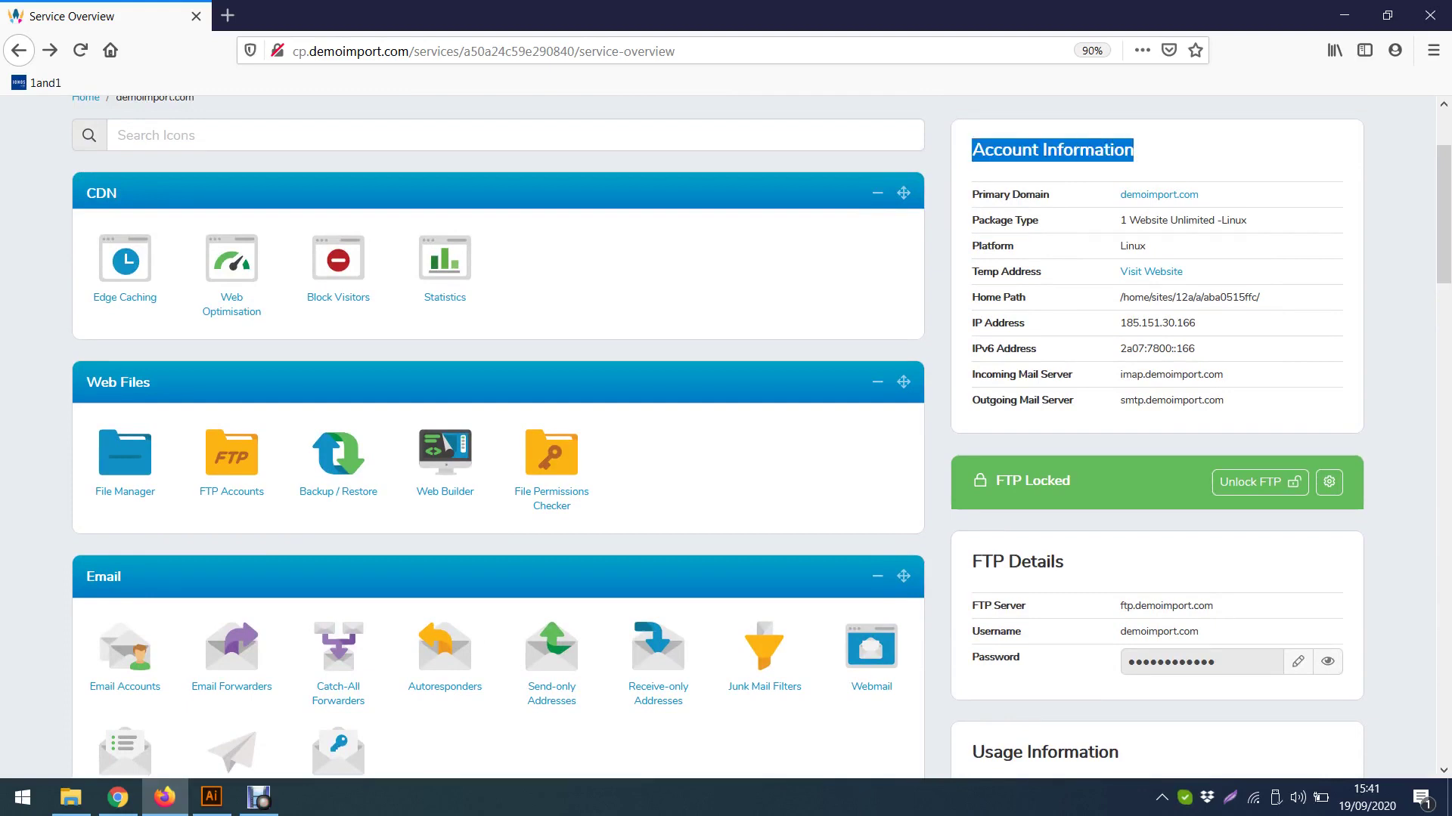
left_click_drag(972, 220, 1245, 220)
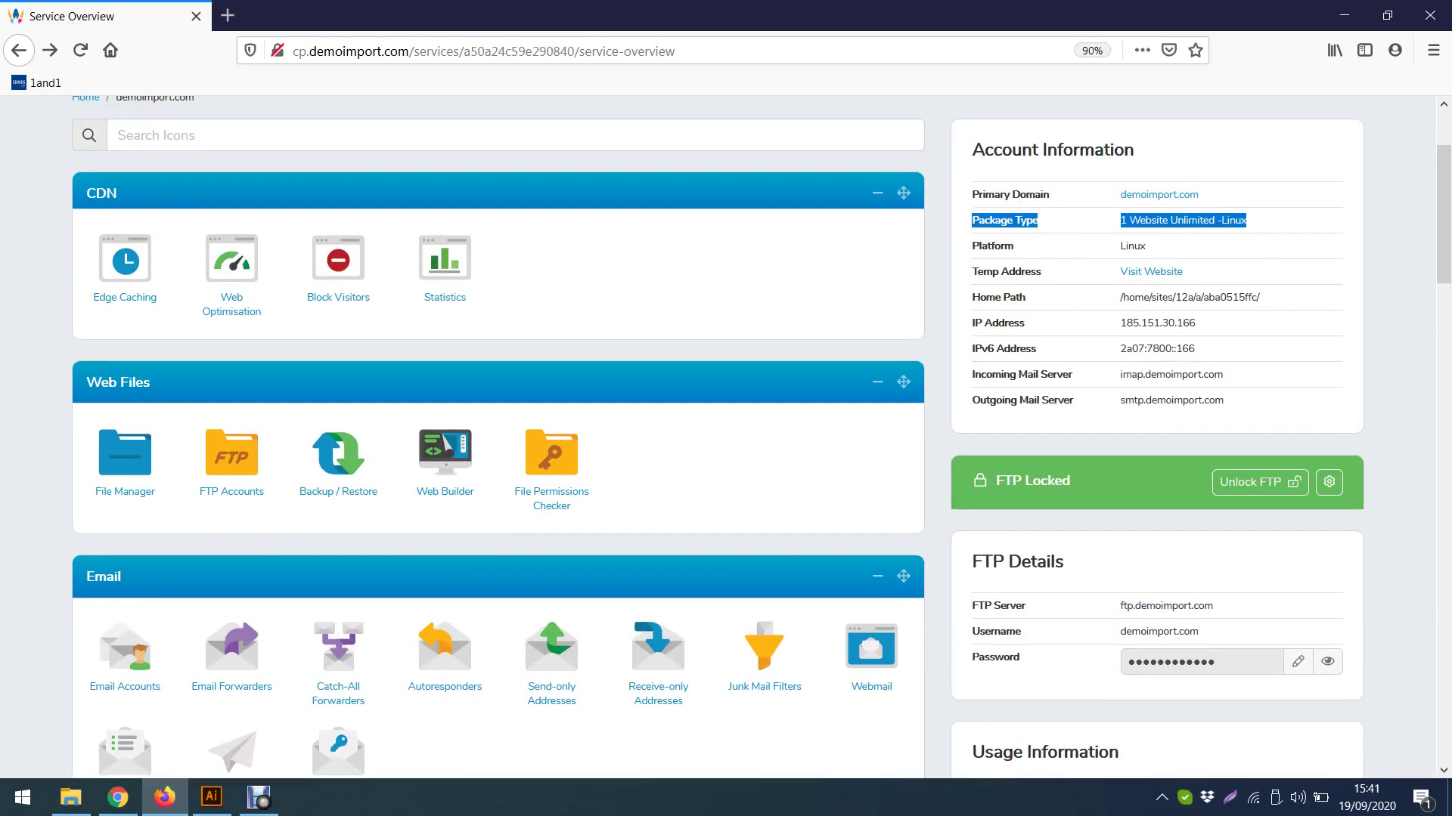
Highlight the Package Type and Platform values in Account Information, ending with the full Package Type row selected.
left_click(1245, 220)
mouse_move(1121, 220)
left_mouse_down()
mouse_move(1246, 220)
mouse_move(1120, 220)
left_mouse_up()
left_click(1246, 220)
left_click(1001, 246)
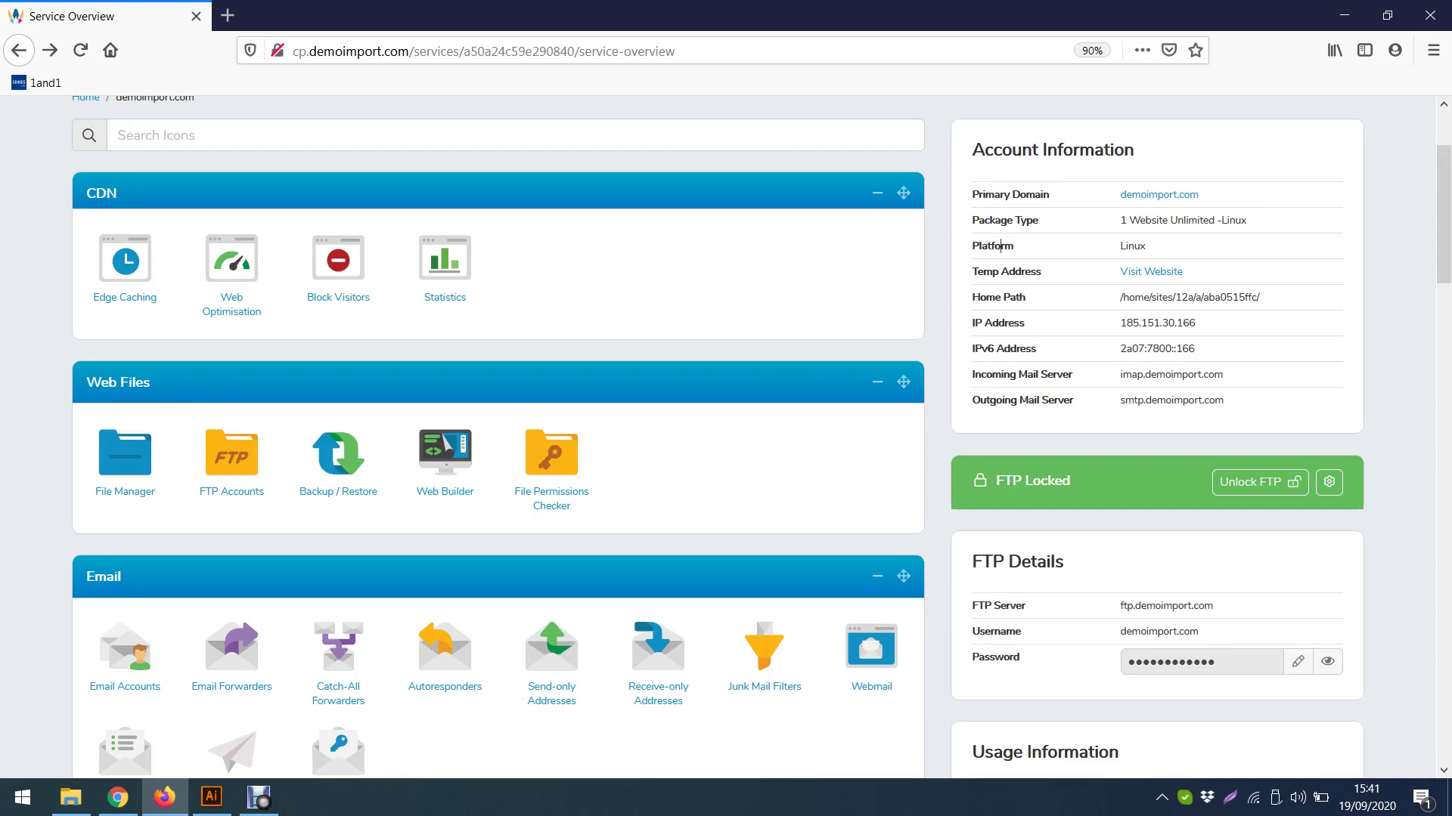
double_click(1132, 245)
left_click_drag(972, 220, 1247, 220)
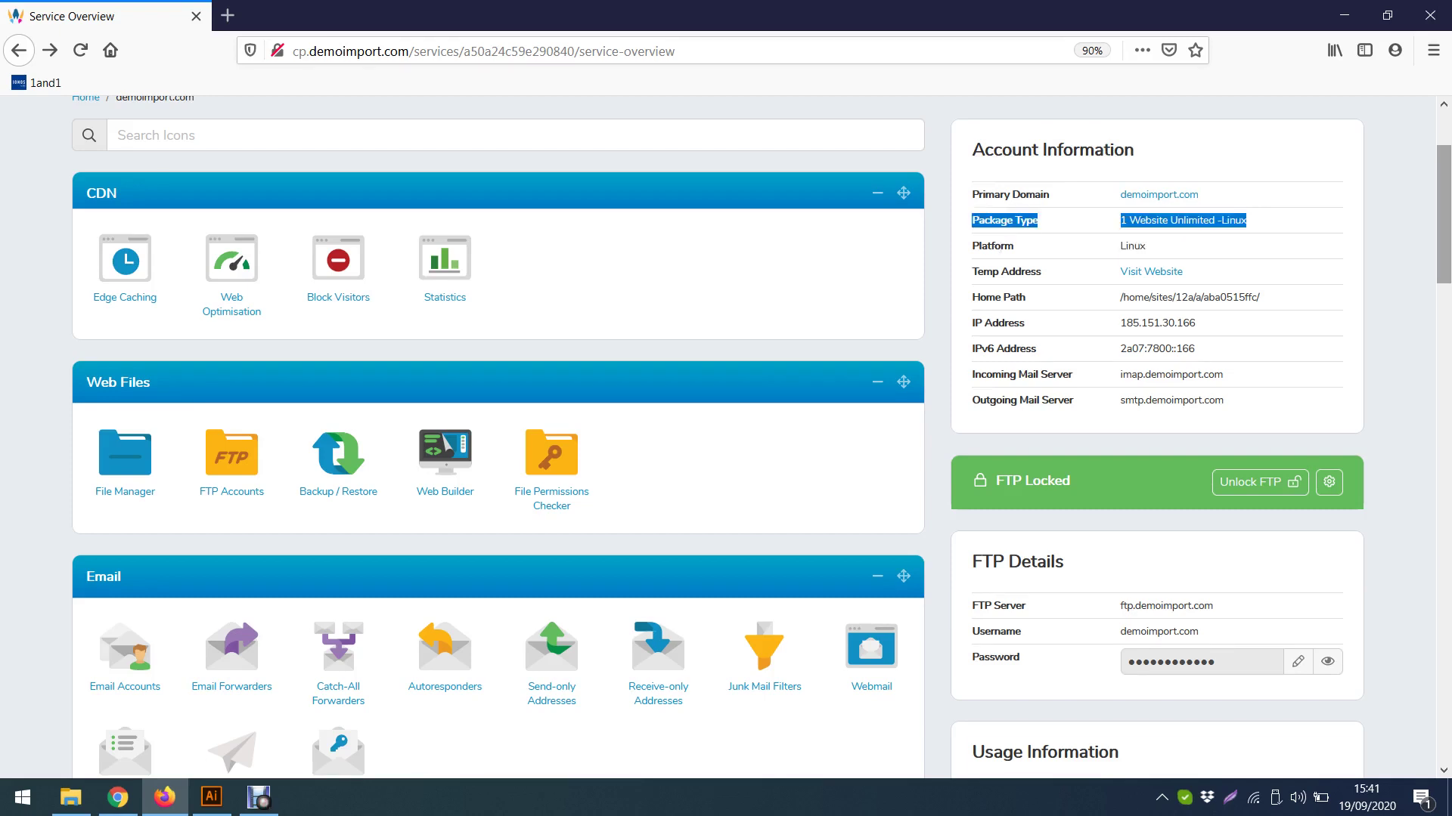
Highlight the Home Path, IPv6 address, and incoming and outgoing mail server details in Account Information.
left_click_drag(1443, 220, 1443, 241)
left_click(1210, 172)
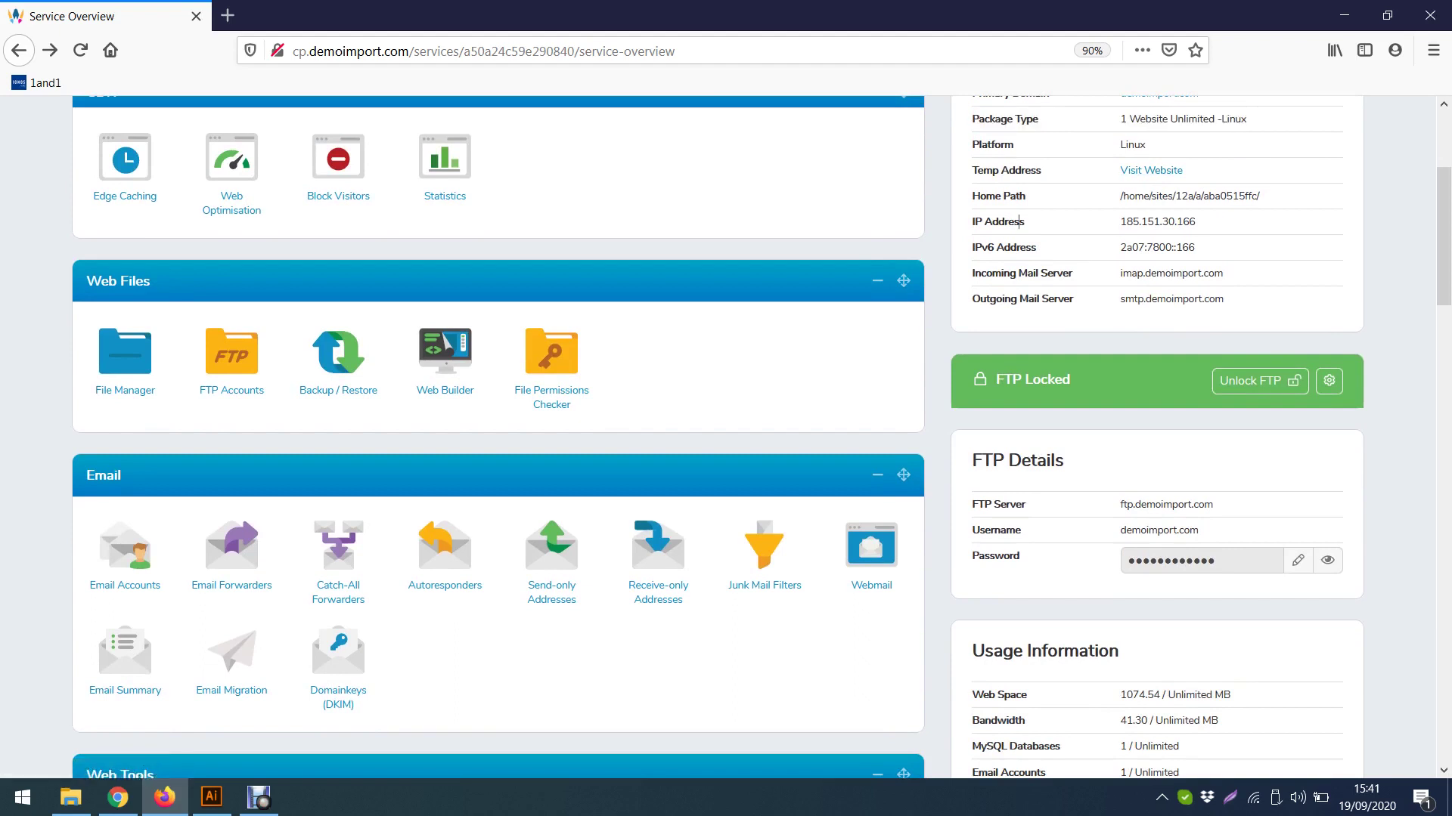
left_click_drag(1260, 195, 1120, 196)
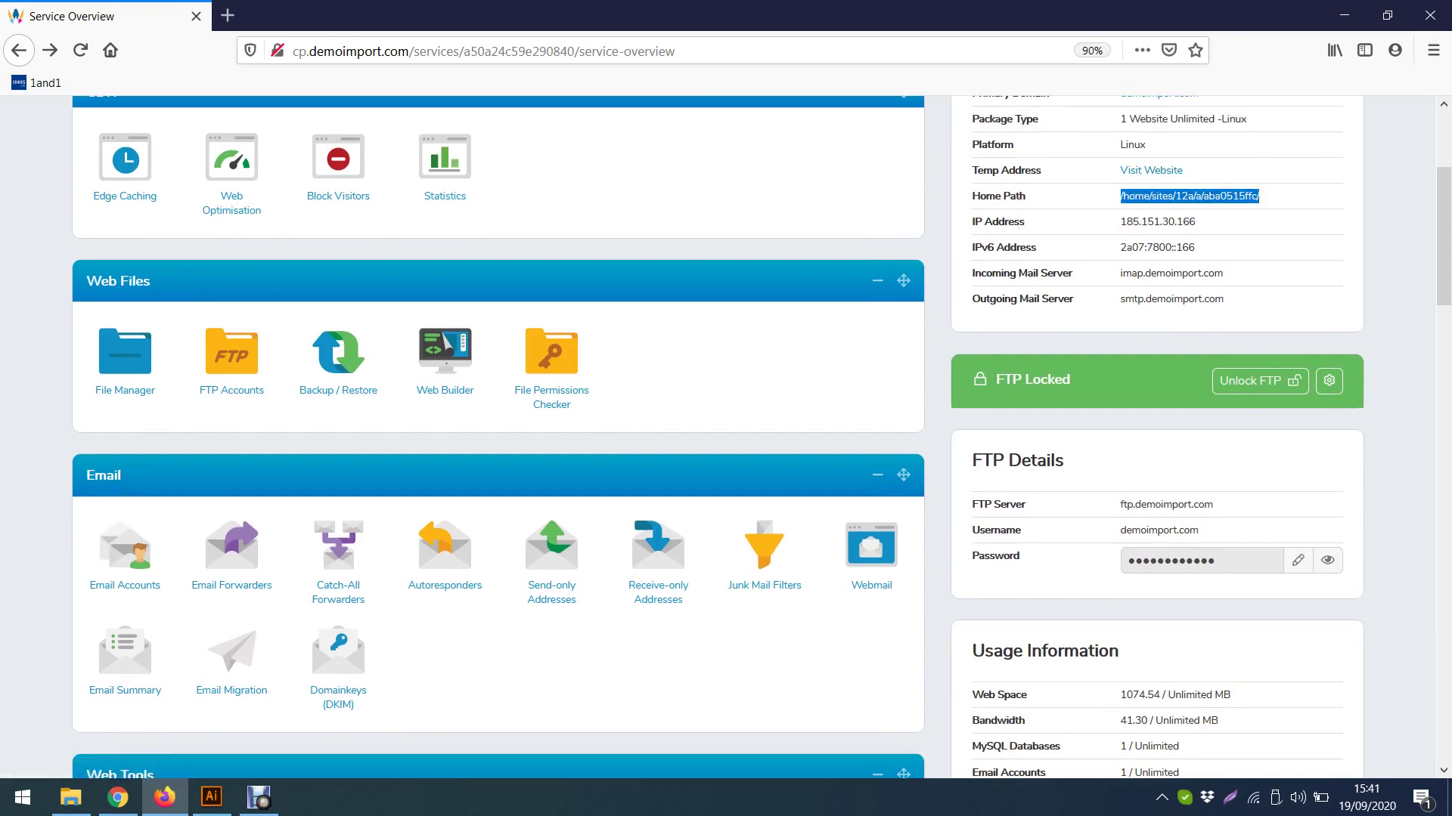
left_click(1120, 195)
left_click_drag(1120, 247, 1223, 273)
left_click_drag(1125, 299, 1223, 298)
Reveal the hidden password in FTP Details, and highlight the FTP Server and Username rows.
scroll(1223, 299, "down", 3)
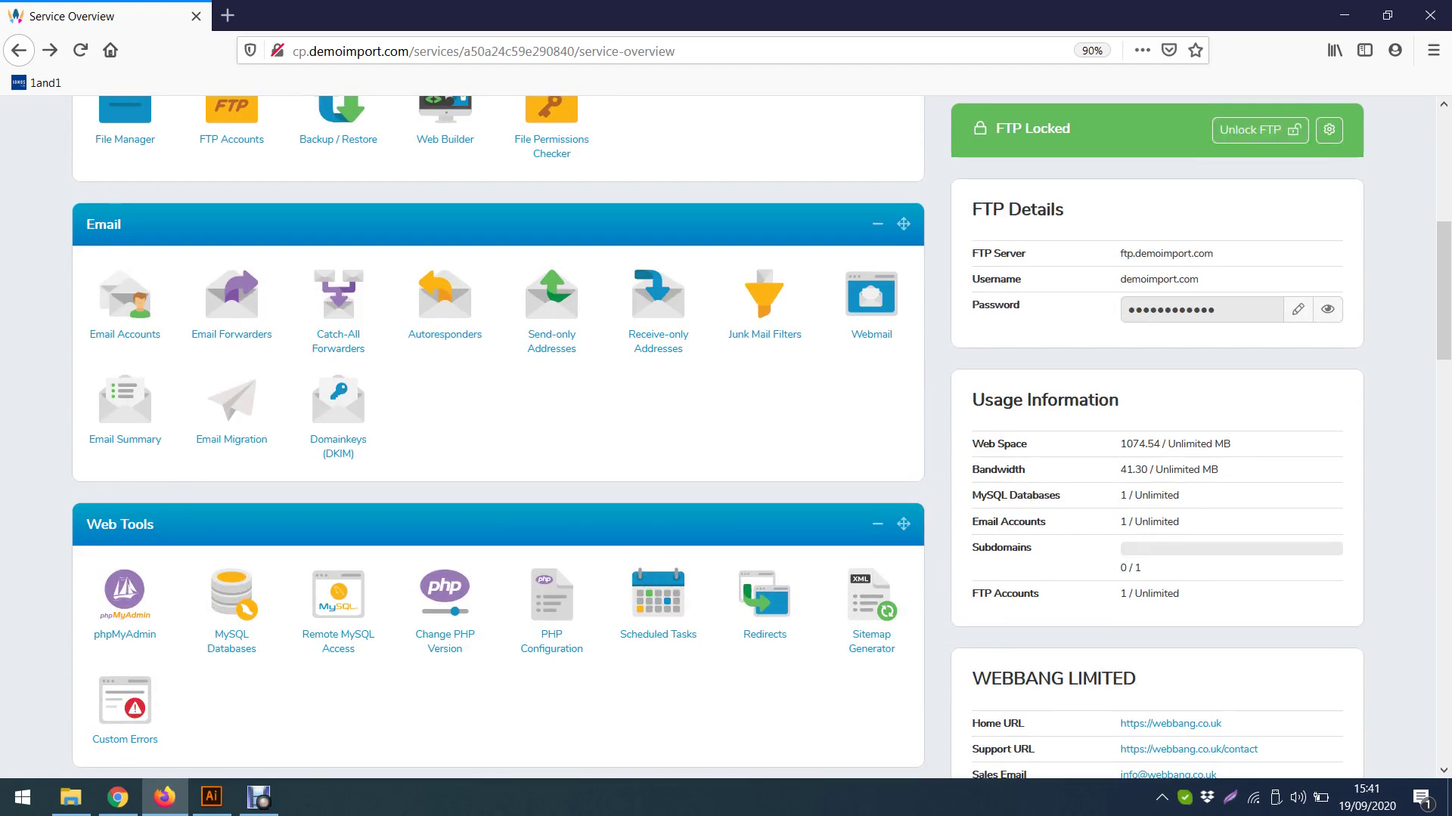
left_click(1328, 309)
left_click_drag(1005, 253, 1141, 253)
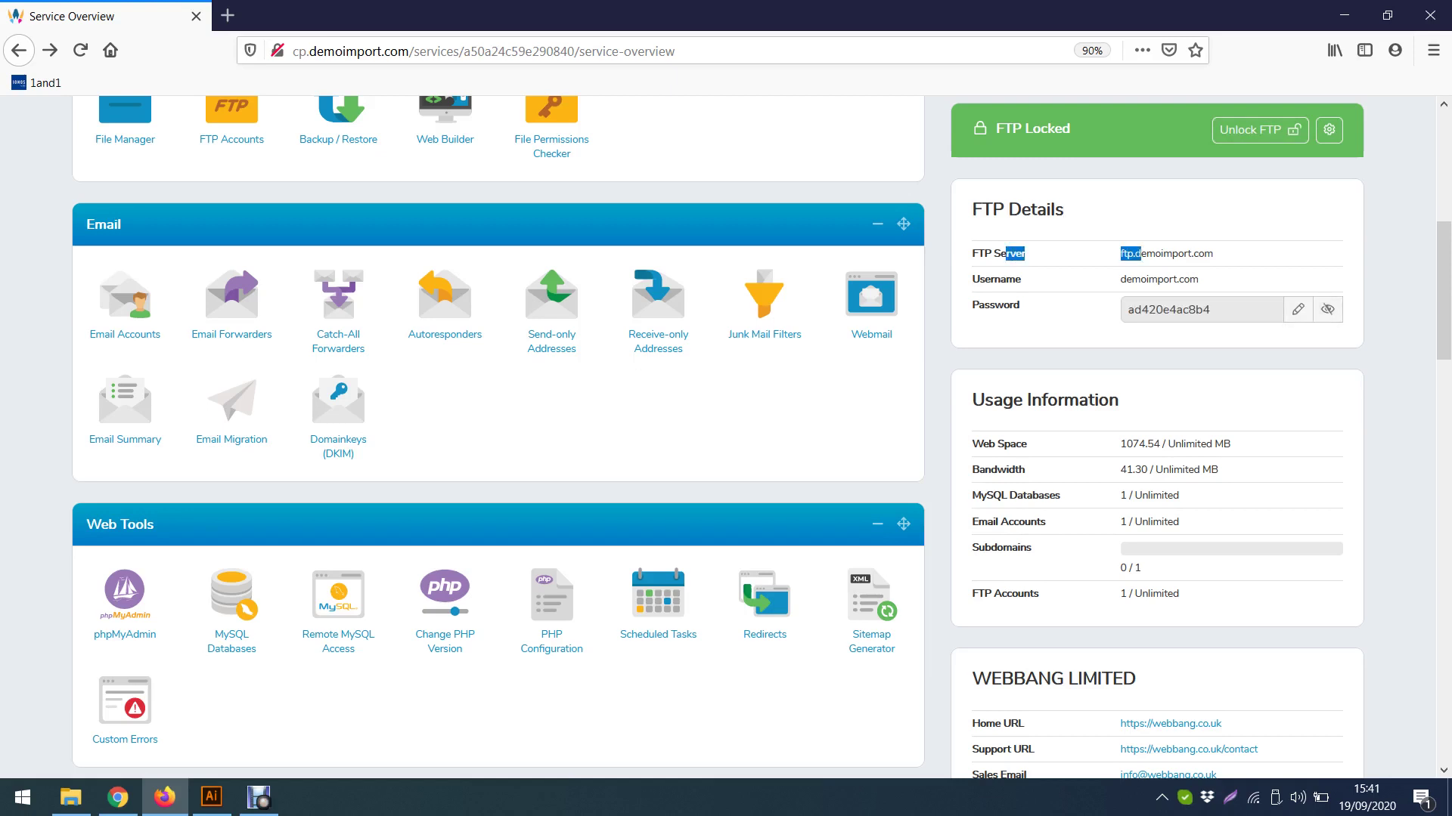
left_click_drag(1000, 279, 1157, 279)
left_click(1026, 444)
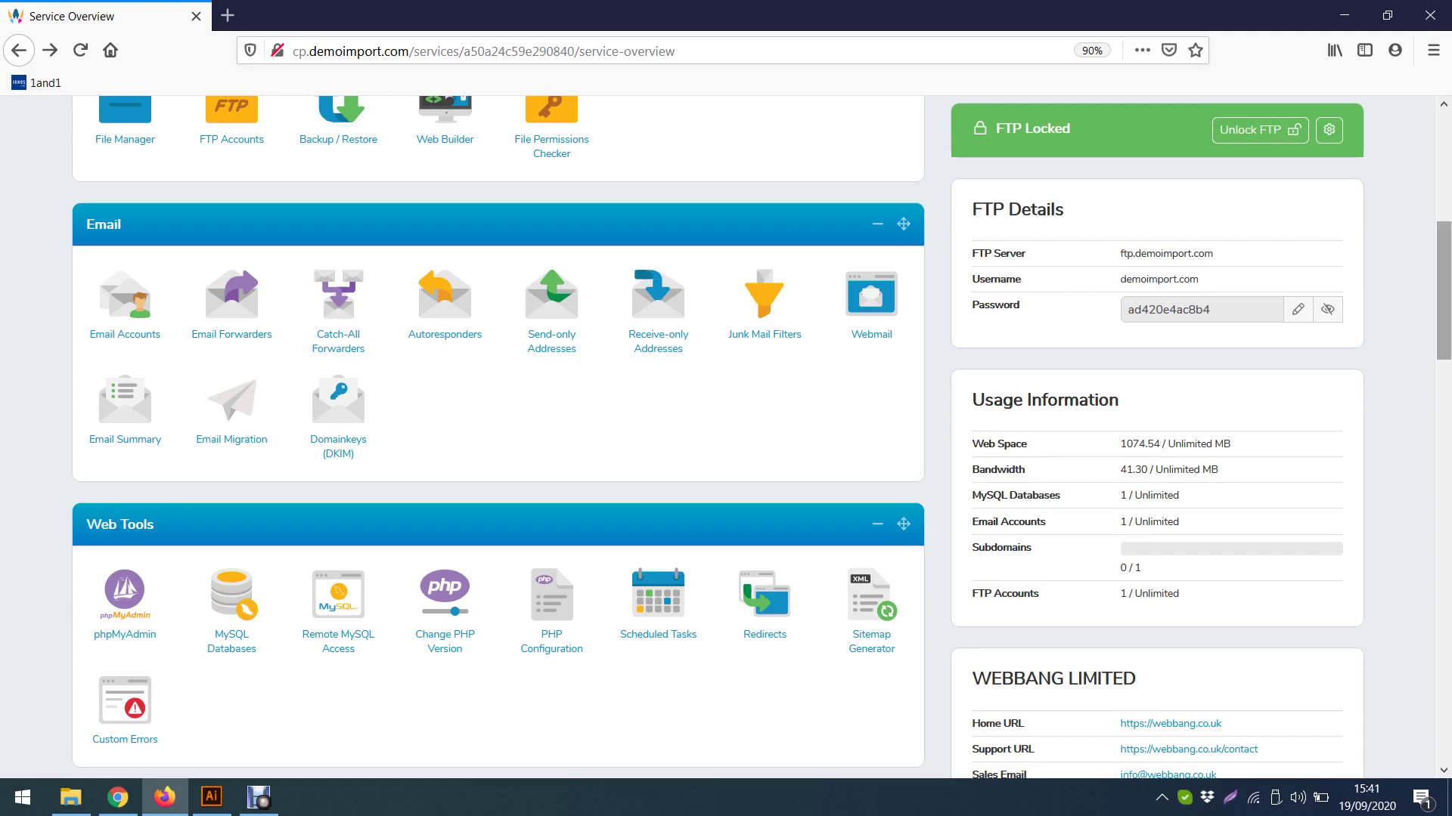
Highlight the Usage Information heading, and the used and unlimited amounts in its Web Space row.
scroll(1026, 444, "down", 3)
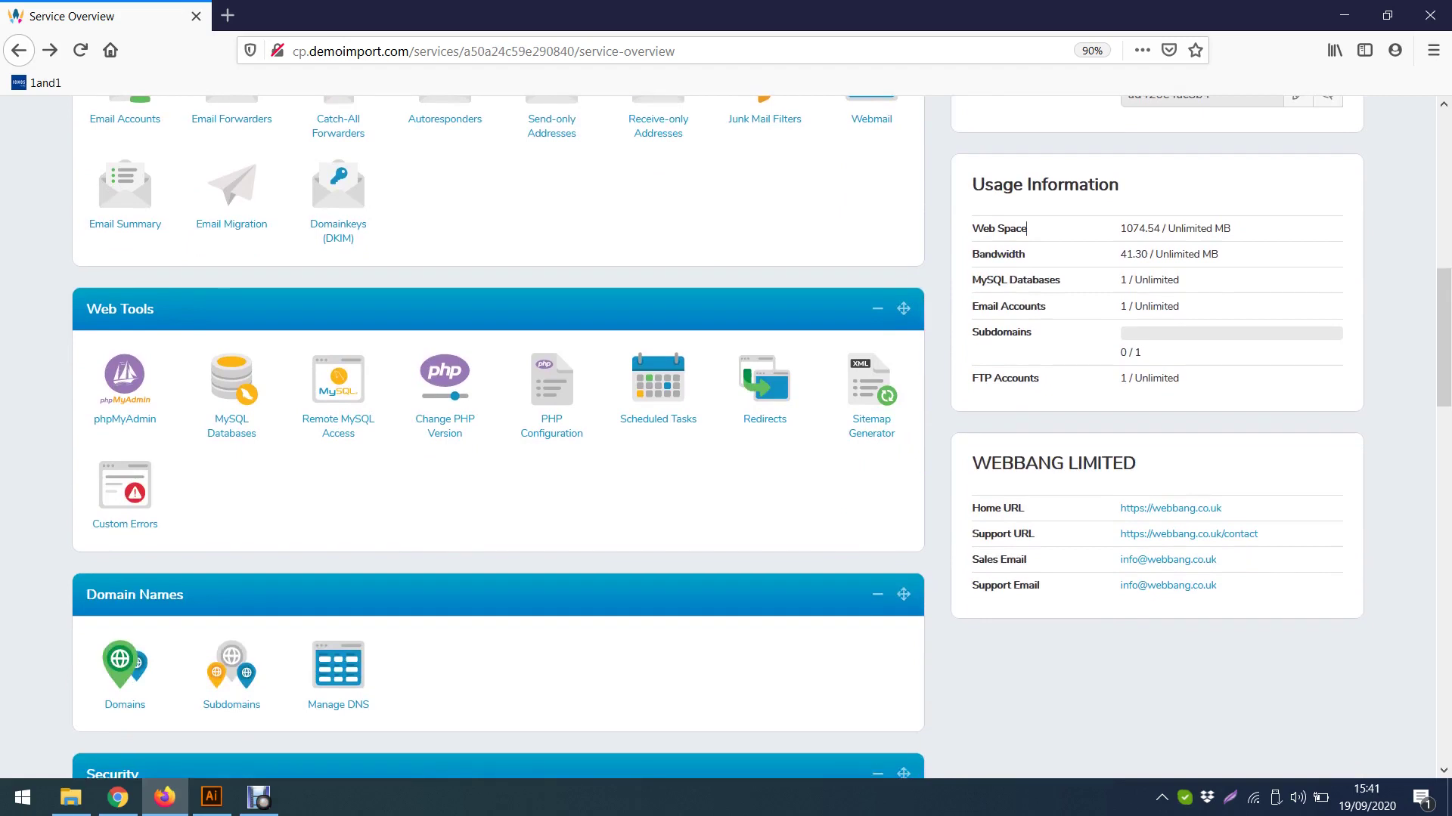
left_click_drag(971, 185, 1118, 185)
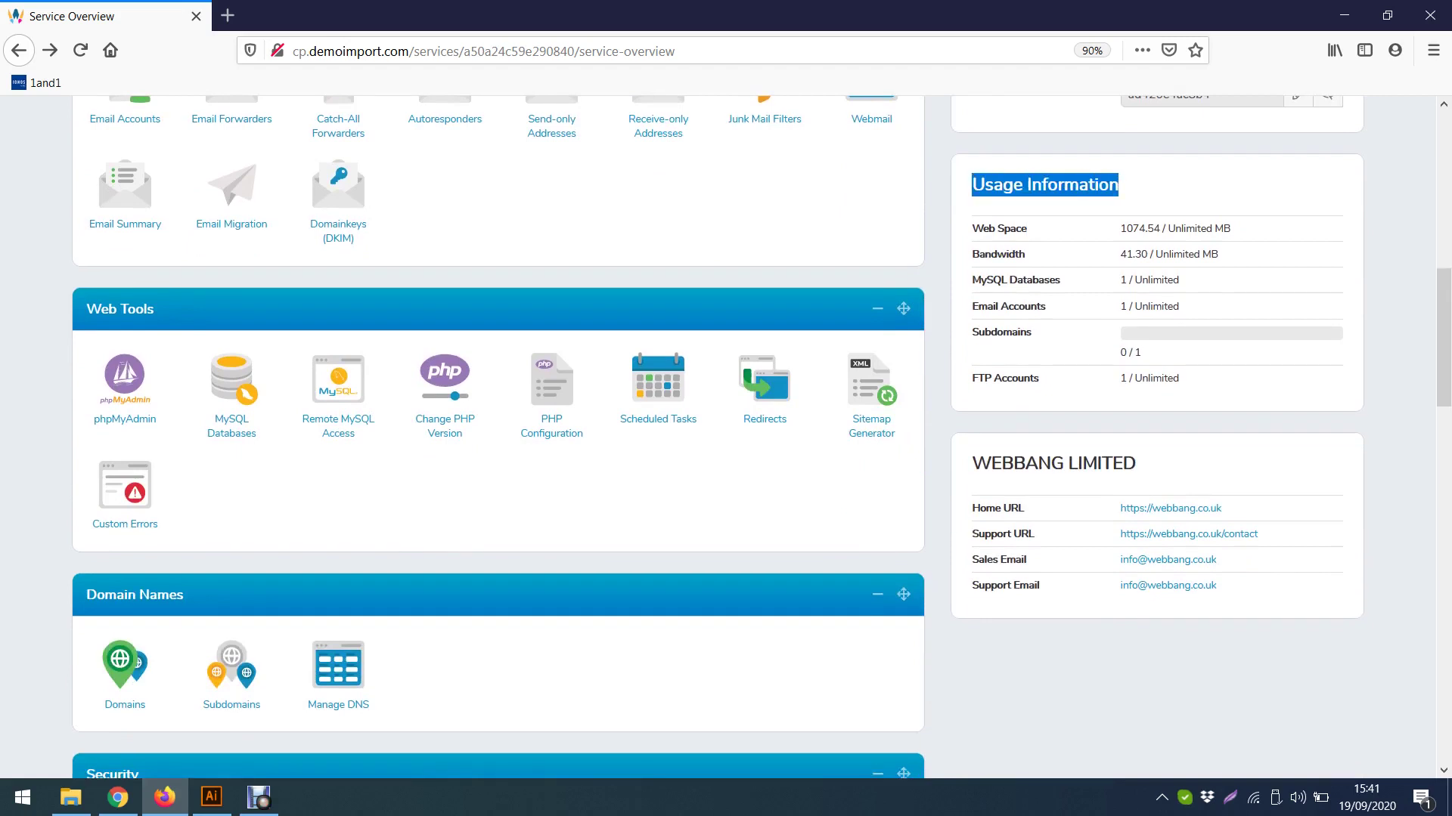
left_click(1119, 185)
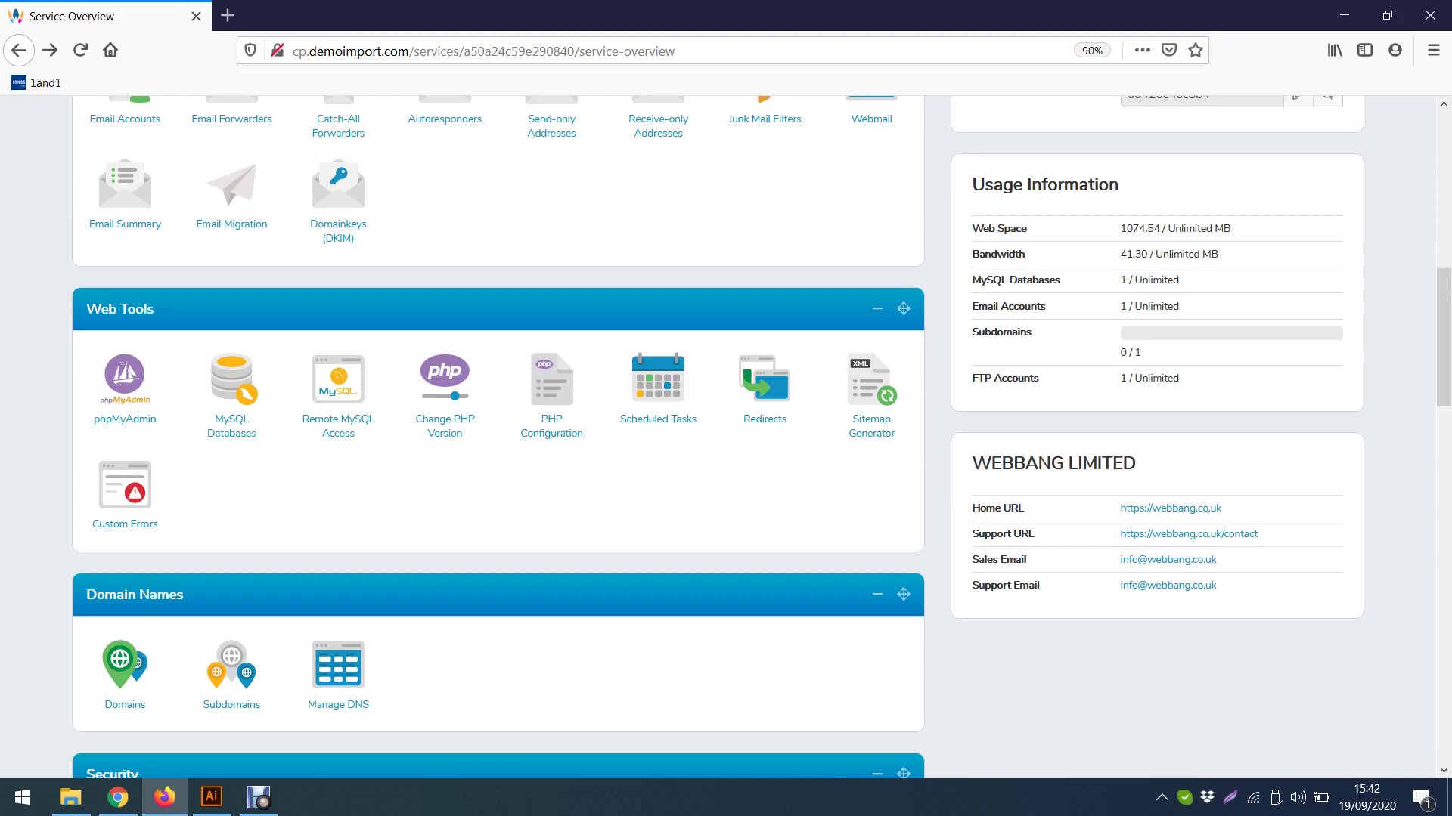
left_click_drag(1167, 228, 1230, 228)
left_click(1212, 229)
left_click_drag(1120, 228, 1160, 228)
left_click(1139, 228)
Highlight the Bandwidth, MySQL Databases, Email Accounts, Subdomains and FTP Accounts allowances in Usage Information.
left_click_drag(1155, 254, 1218, 254)
left_click_drag(996, 254, 1126, 254)
double_click(1156, 280)
double_click(1156, 306)
left_click(1003, 333)
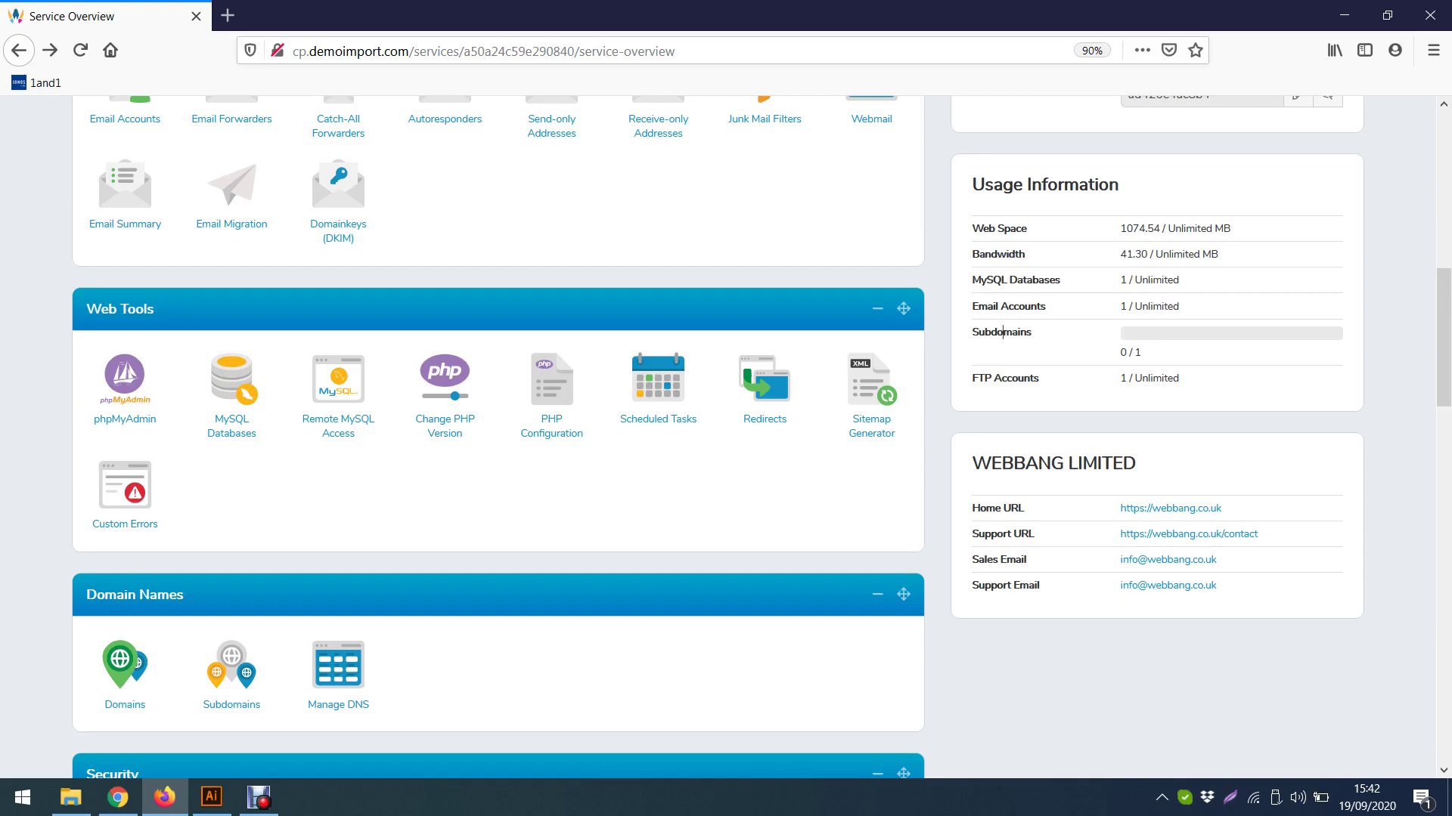
double_click(1124, 352)
left_click_drag(1120, 378, 1176, 378)
Capture a screenshot of the WEBBANG LIMITED contact details box, about 556 x 261 pixels, and copy it to the clipboard.
left_click(1081, 463)
key("Print")
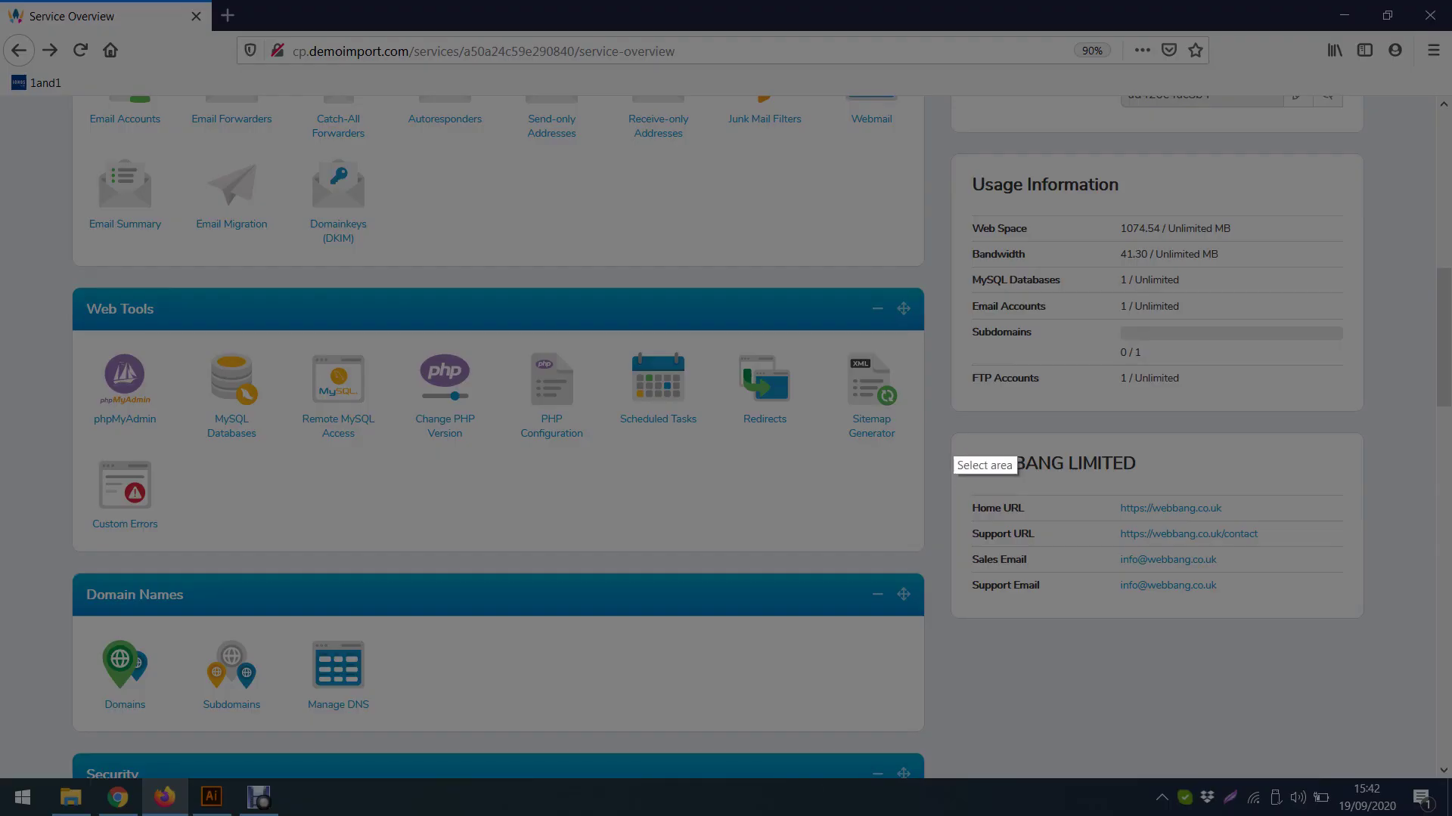
left_click_drag(949, 427, 1369, 624)
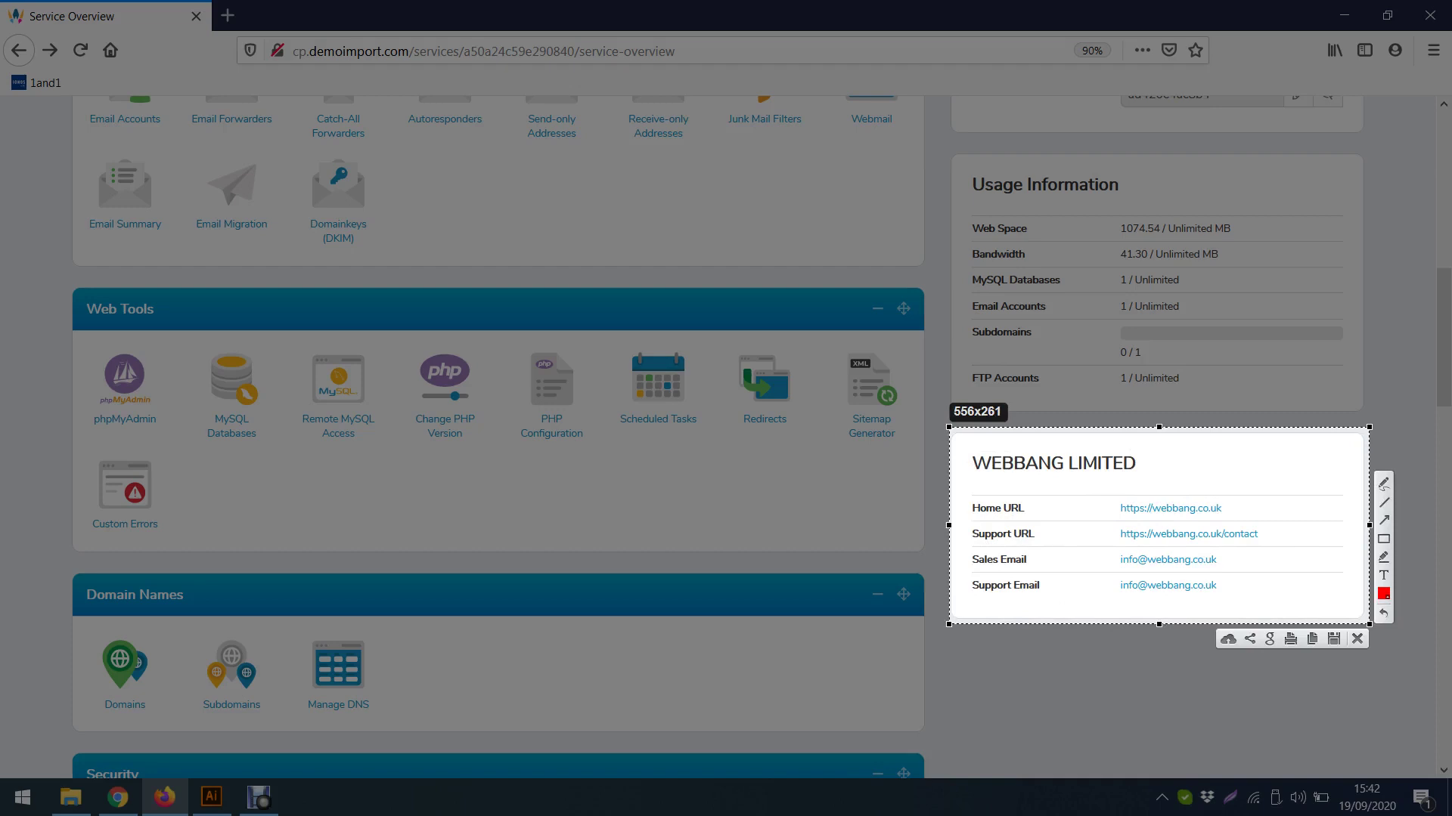
key("ctrl+c")
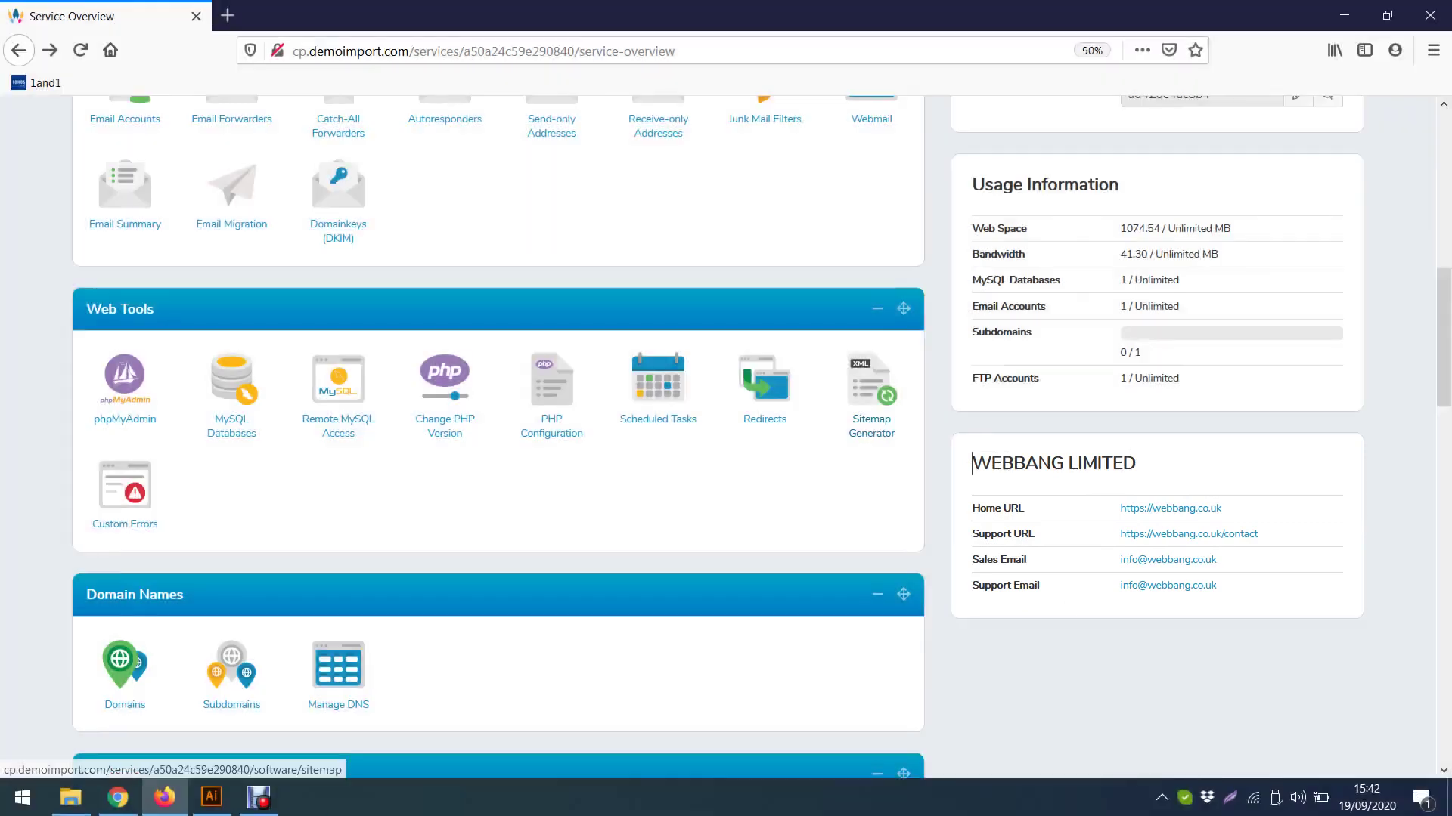